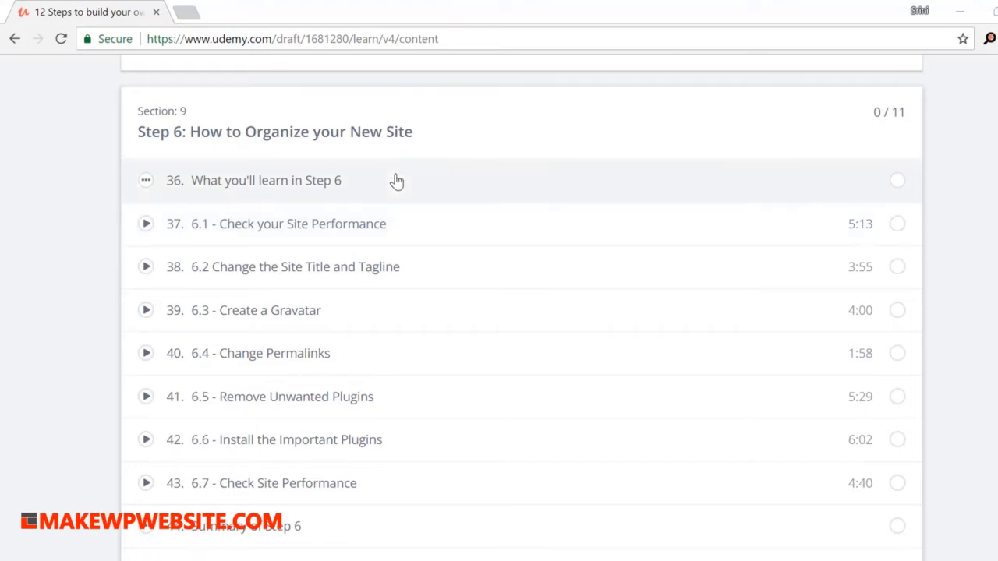
- Review the Udemy course's Step 6 lectures on organizing a new site and the bonus lecture downloads
{"action": "scroll", "coordinate": [396, 176], "scroll_direction": "down", "scroll_amount": 2}
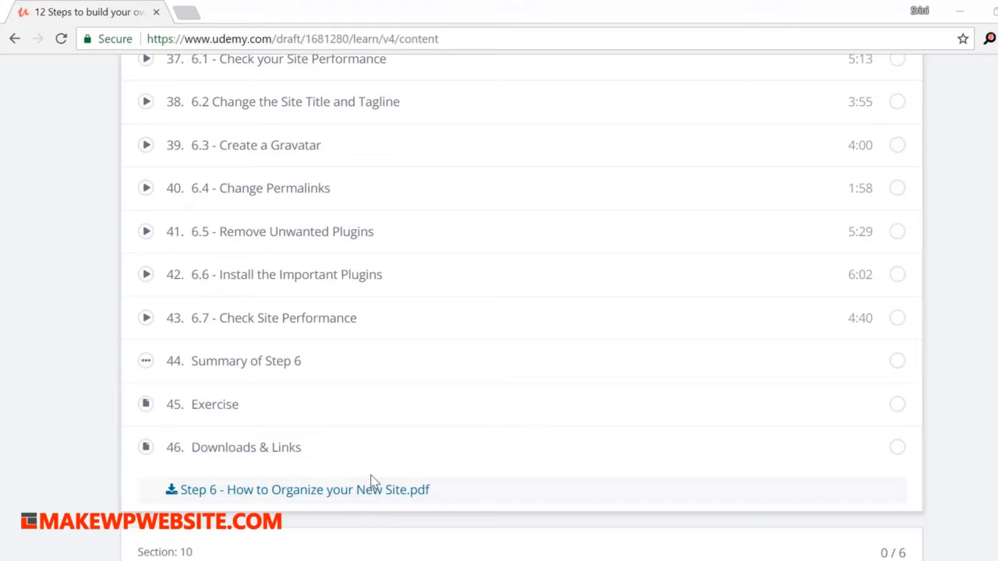
{"action": "scroll", "coordinate": [371, 481], "scroll_direction": "down", "scroll_amount": 15}
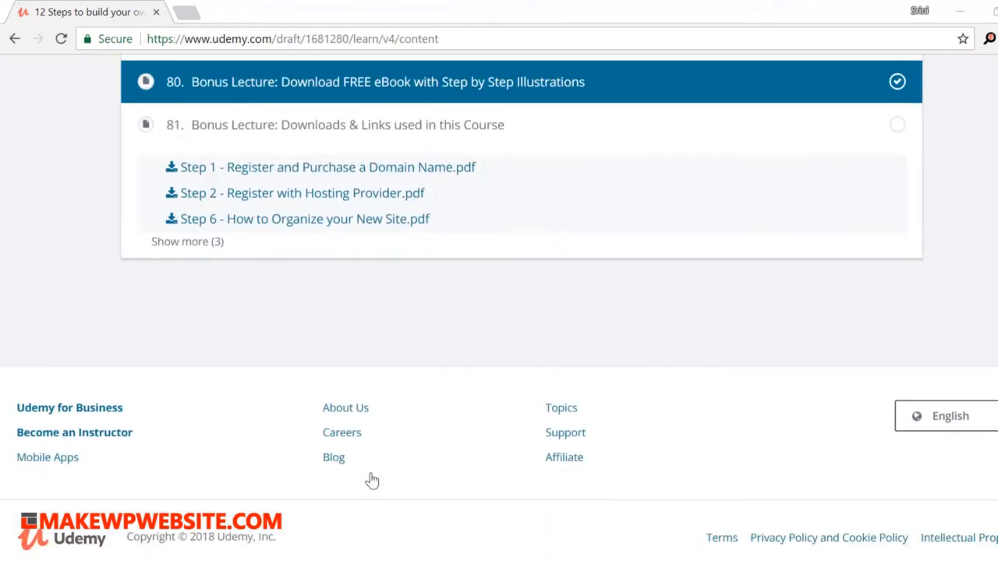
{"action": "scroll", "coordinate": [373, 479], "scroll_direction": "up", "scroll_amount": 2}
{"action": "scroll", "coordinate": [371, 479], "scroll_direction": "up", "scroll_amount": 1}
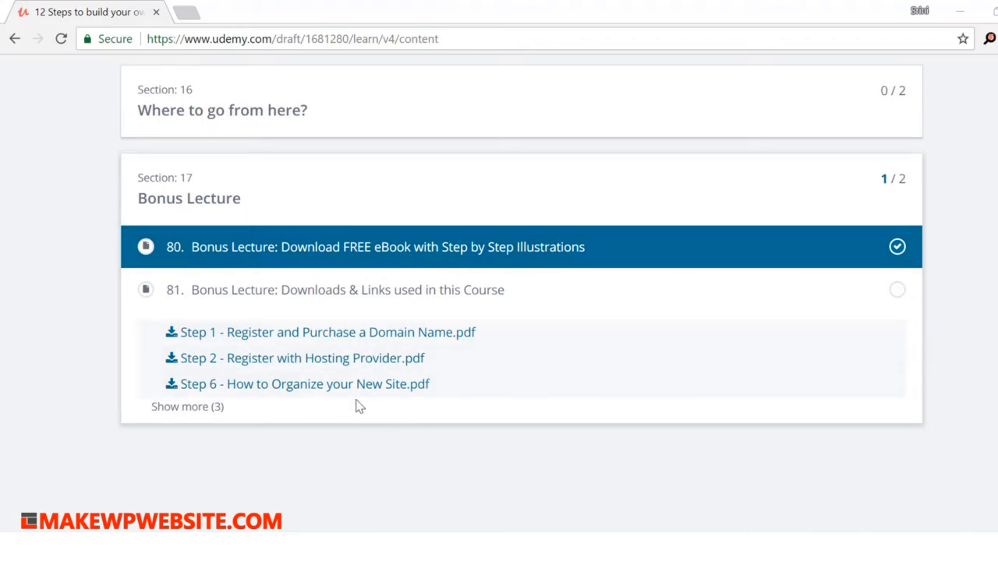
{"action": "scroll", "coordinate": [359, 407], "scroll_direction": "up", "scroll_amount": 5}
{"action": "scroll", "coordinate": [359, 407], "scroll_direction": "up", "scroll_amount": 7}
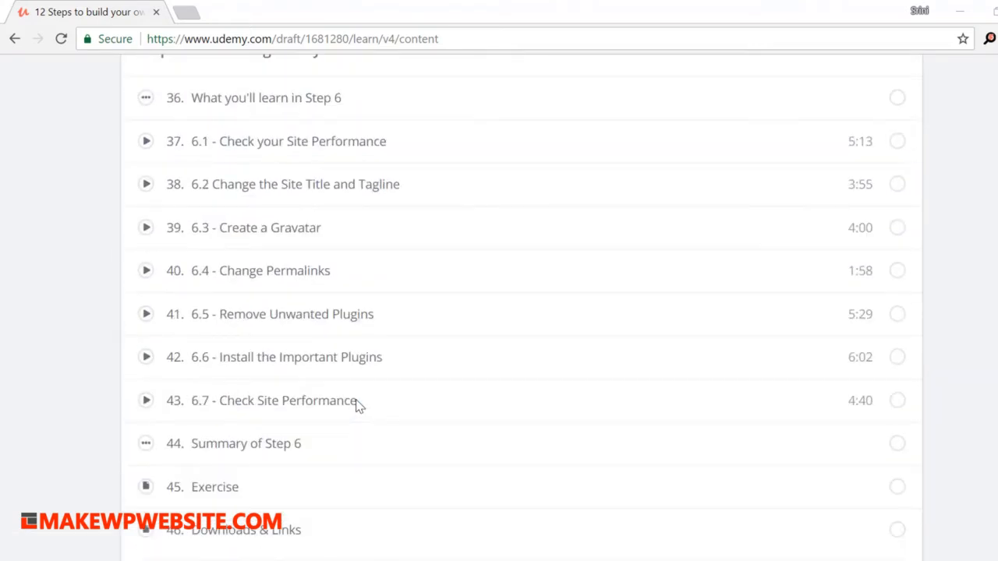
{"action": "scroll", "coordinate": [359, 406], "scroll_direction": "down", "scroll_amount": 1}
{"action": "scroll", "coordinate": [358, 406], "scroll_direction": "up", "scroll_amount": 3}
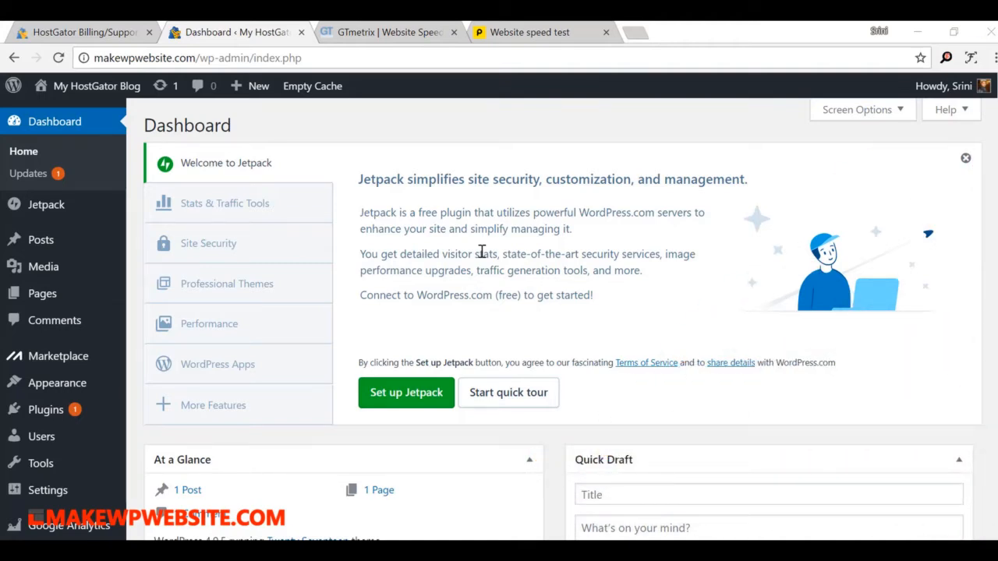
- Look over the GTmetrix and Pingdom speed test pages alongside the WordPress dashboard
{"action": "left_click", "coordinate": [373, 33]}
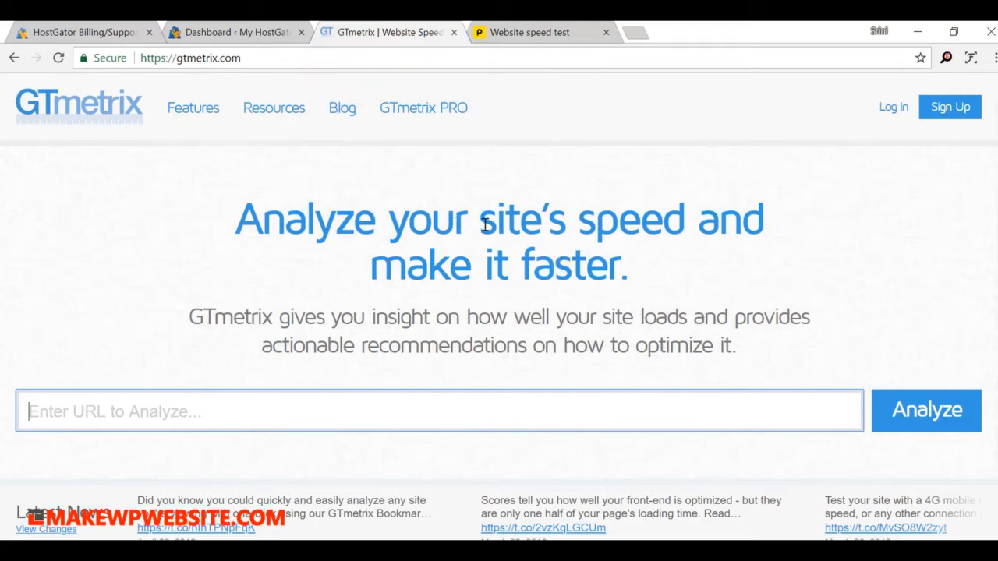
{"action": "left_click_drag", "start_coordinate": [480, 220], "coordinate": [640, 222]}
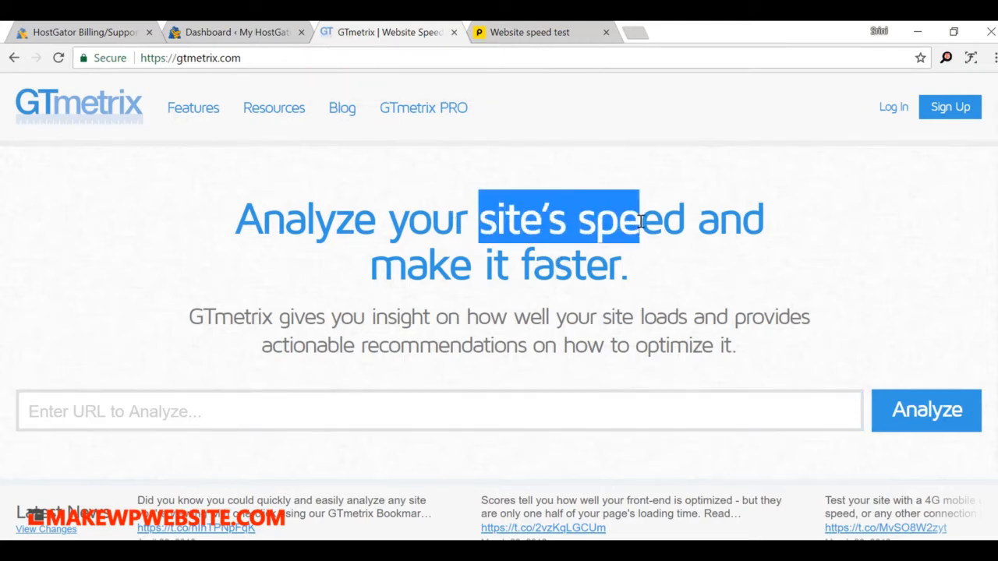
{"action": "left_click", "coordinate": [733, 279]}
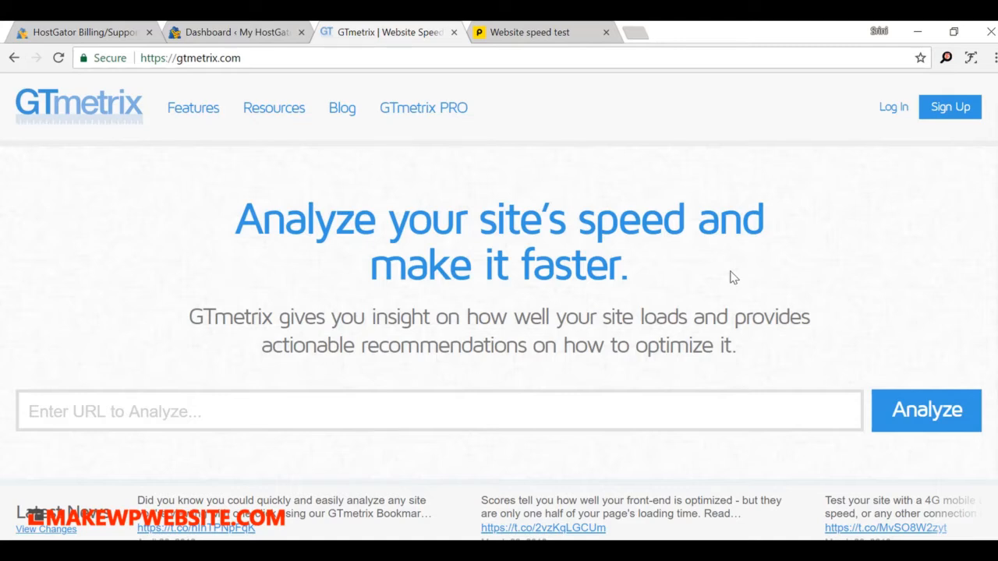
{"action": "left_click", "coordinate": [271, 35]}
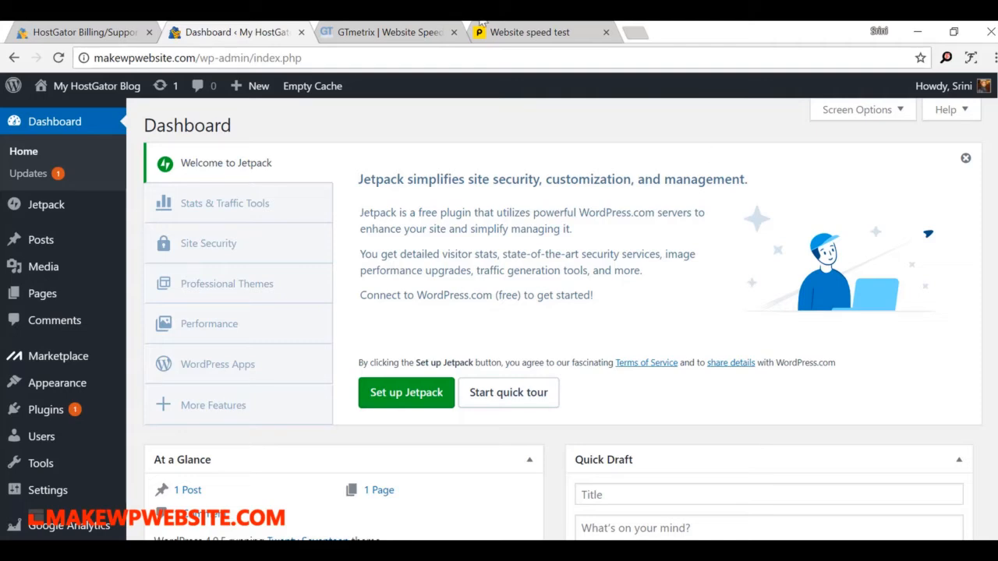
{"action": "left_click", "coordinate": [394, 36]}
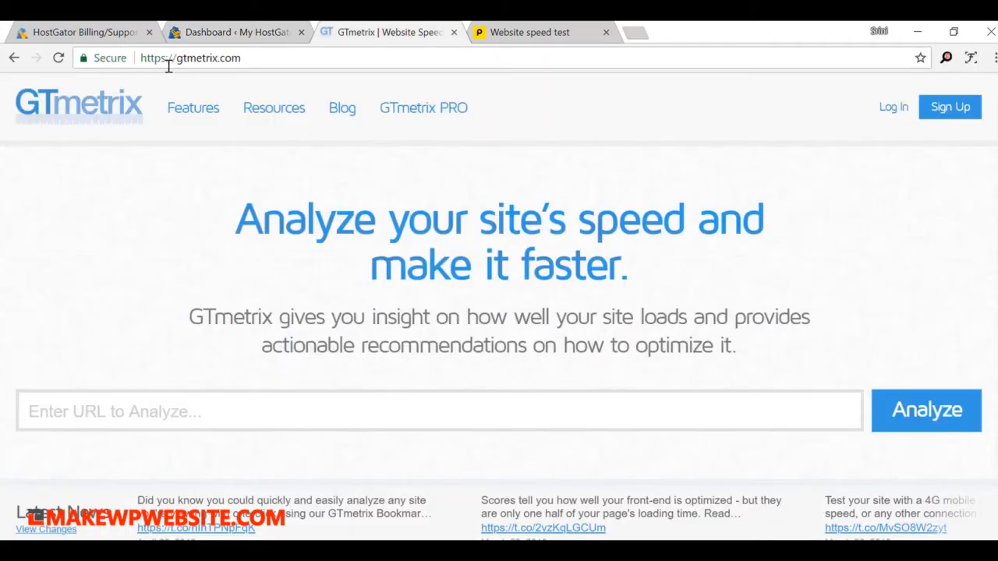
{"action": "left_click", "coordinate": [528, 36]}
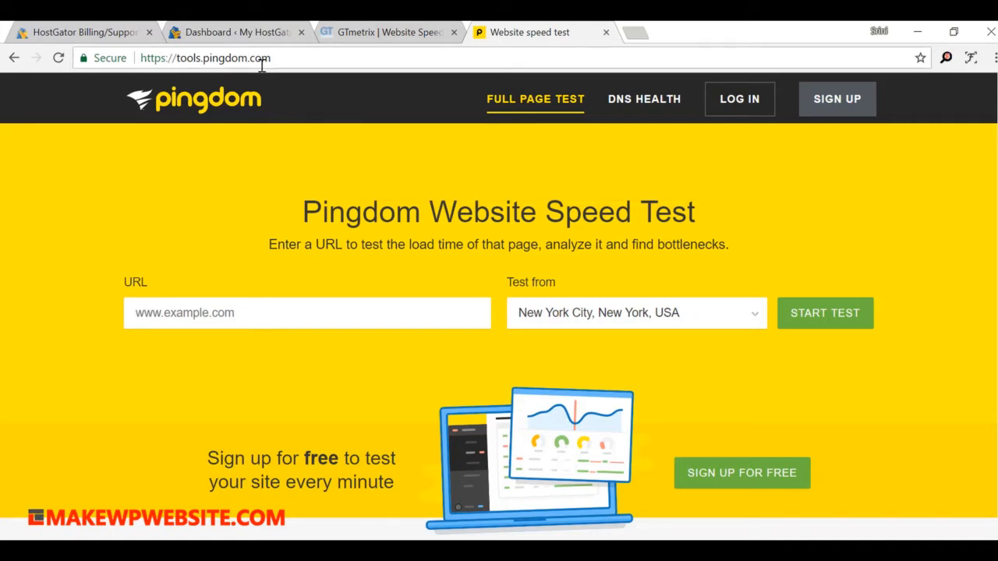
{"action": "left_click", "coordinate": [343, 32]}
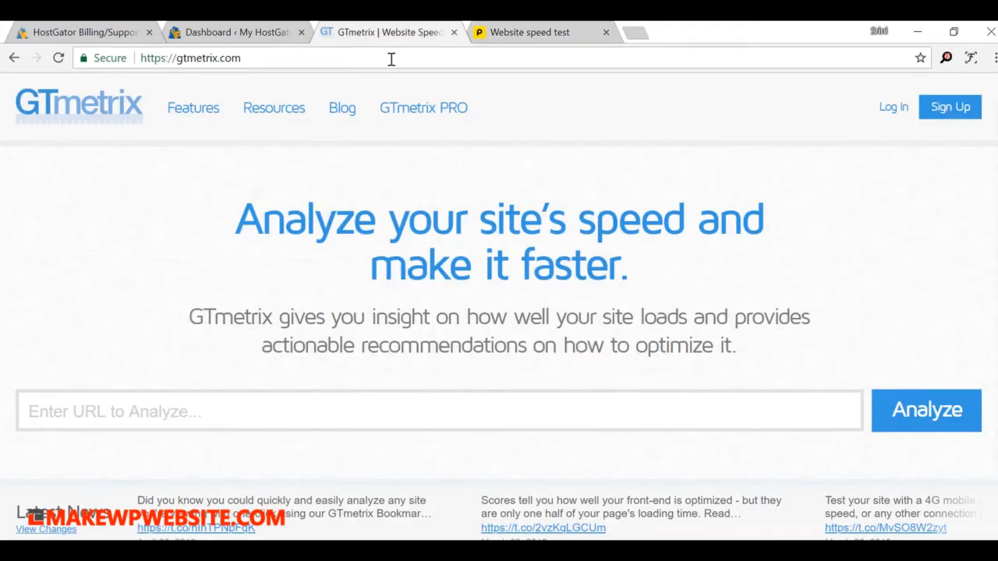
- Copy the domain makewpwebsite.com from the WordPress dashboard's address and analyze it in GTmetrix
{"action": "left_click", "coordinate": [238, 32]}
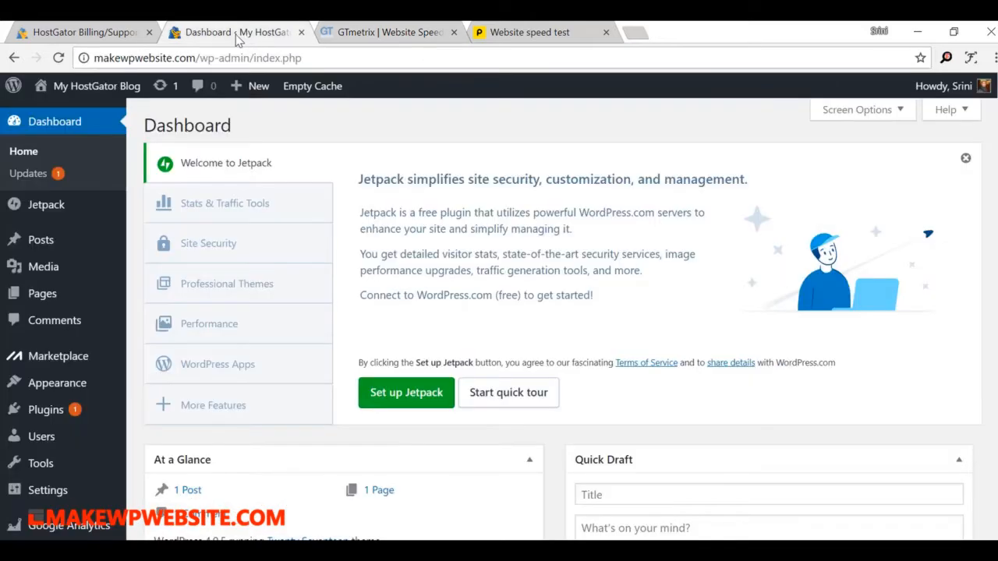
{"action": "left_click_drag", "start_coordinate": [196, 58], "coordinate": [95, 60]}
{"action": "key", "text": "ctrl+c"}
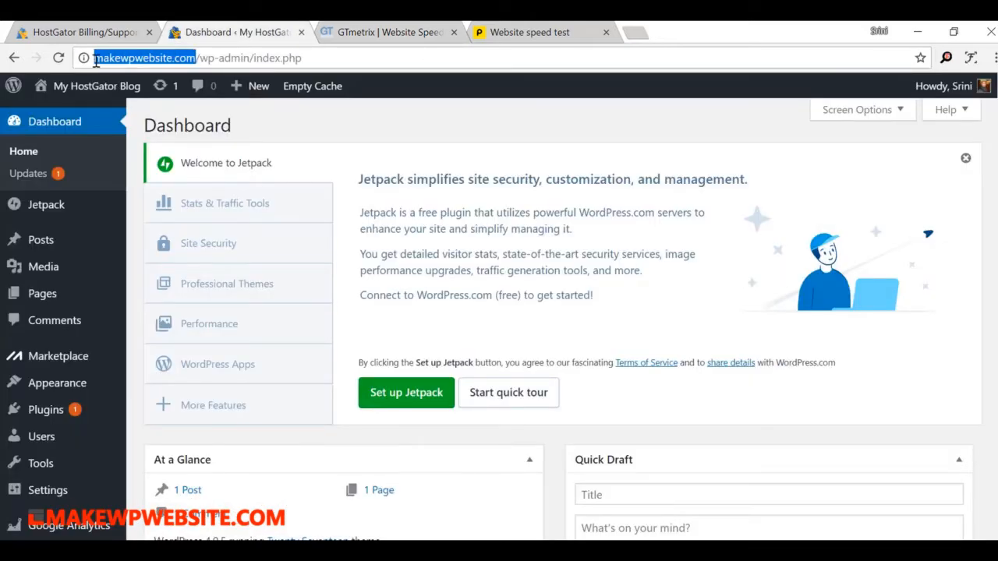
{"action": "left_click", "coordinate": [373, 32]}
{"action": "left_click", "coordinate": [263, 417]}
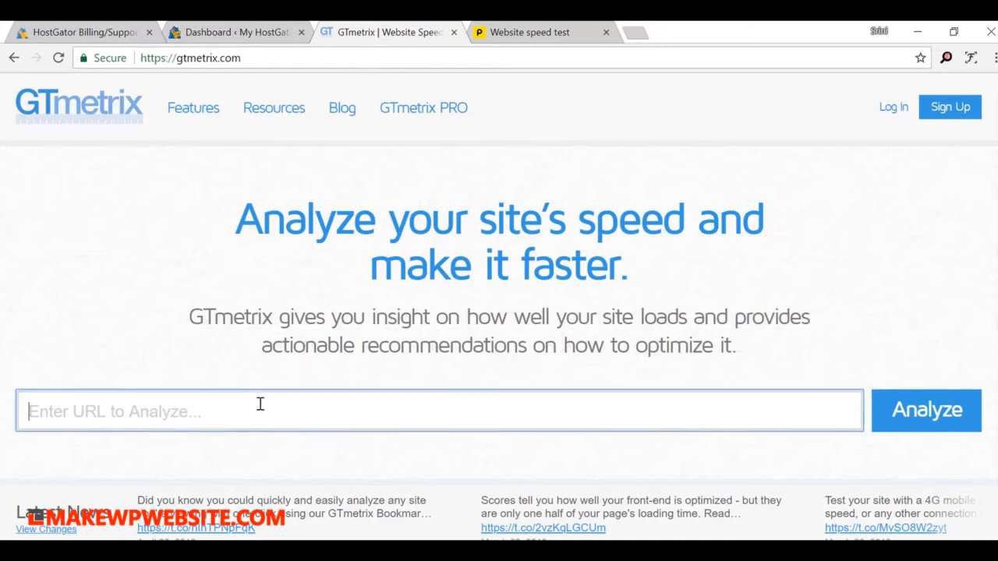
{"action": "key", "text": "ctrl+v"}
{"action": "left_click", "coordinate": [924, 410]}
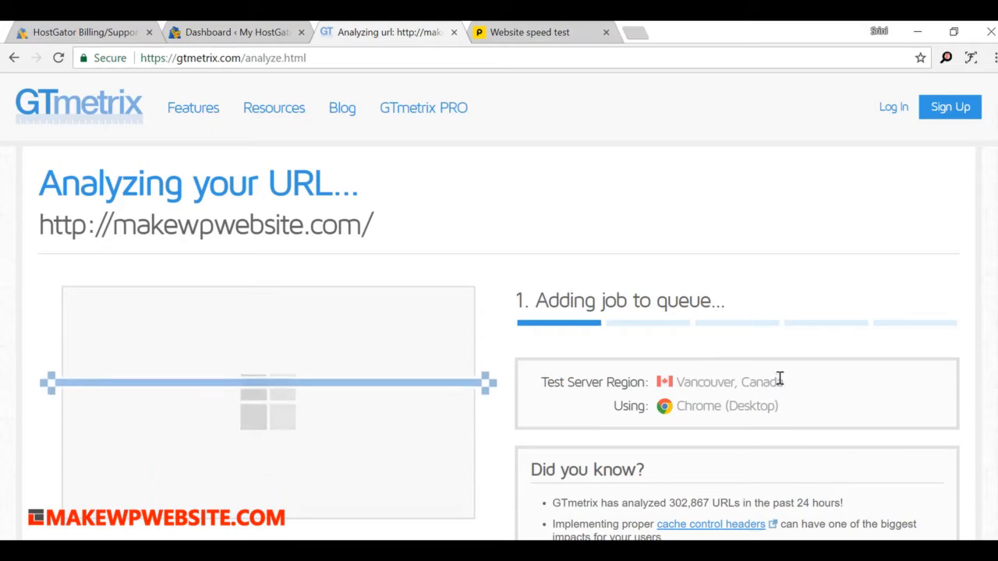
- Examine the GTmetrix report's performance scores, page details and PageSpeed recommendations for makewpwebsite.com
{"action": "scroll", "coordinate": [778, 378], "scroll_direction": "down", "scroll_amount": 1}
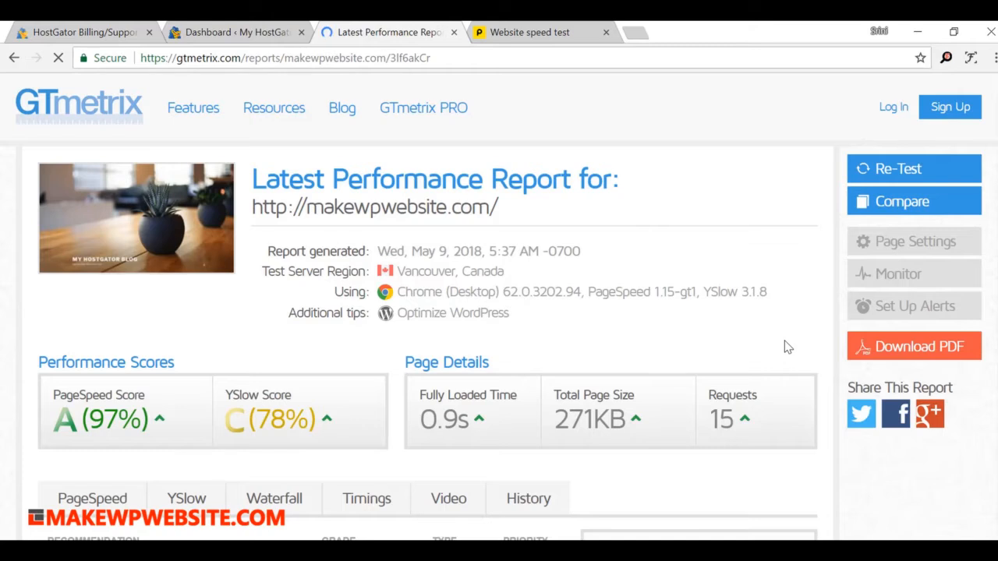
{"action": "scroll", "coordinate": [788, 347], "scroll_direction": "down", "scroll_amount": 1}
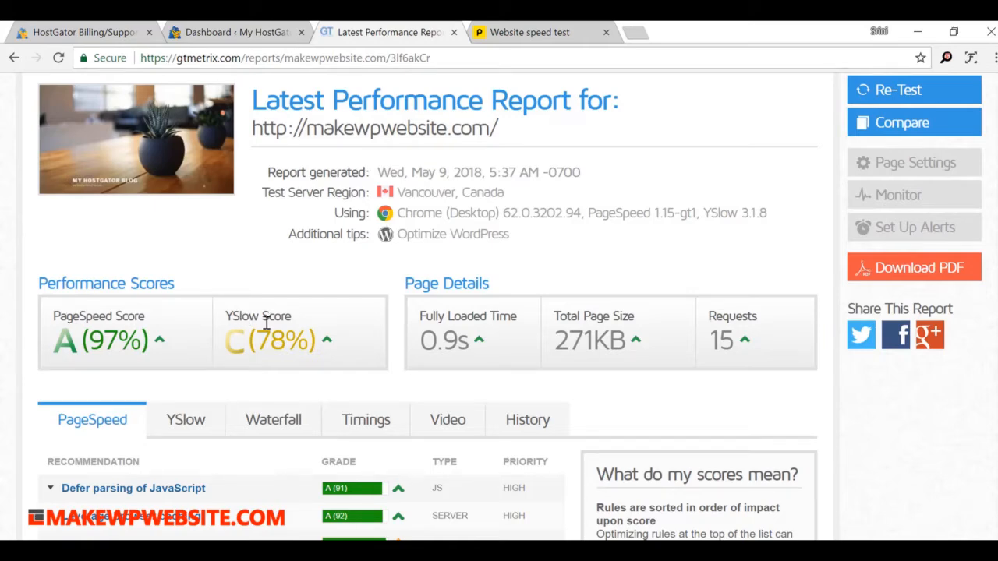
{"action": "scroll", "coordinate": [278, 367], "scroll_direction": "down", "scroll_amount": 3}
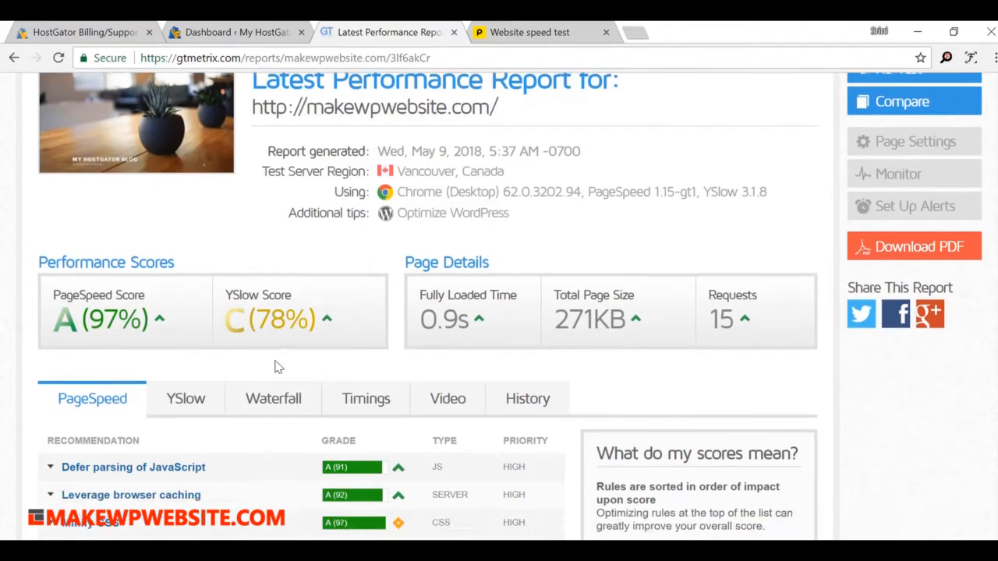
{"action": "scroll", "coordinate": [278, 367], "scroll_direction": "down", "scroll_amount": 7}
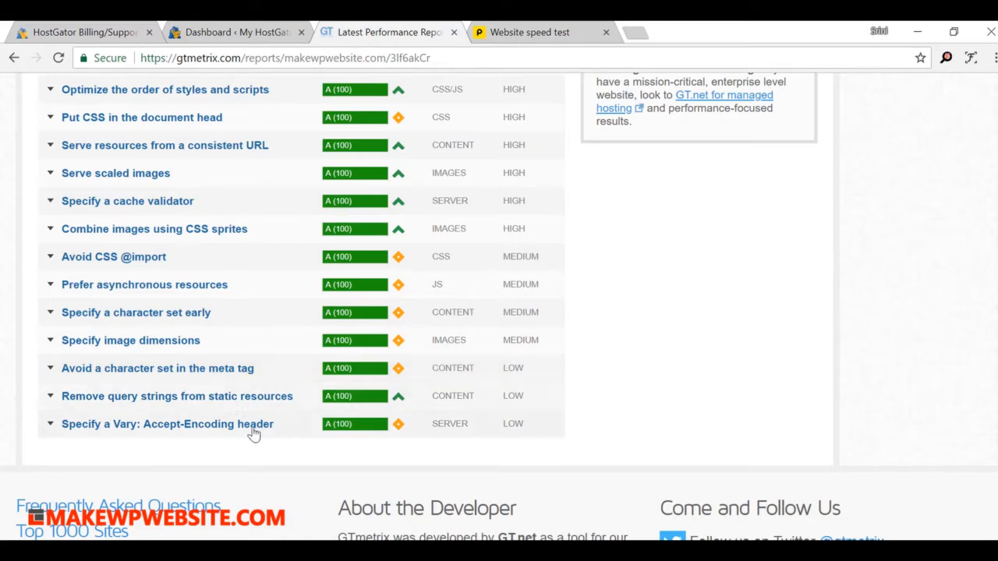
{"action": "scroll", "coordinate": [188, 378], "scroll_direction": "up", "scroll_amount": 3}
{"action": "scroll", "coordinate": [188, 377], "scroll_direction": "up", "scroll_amount": 3}
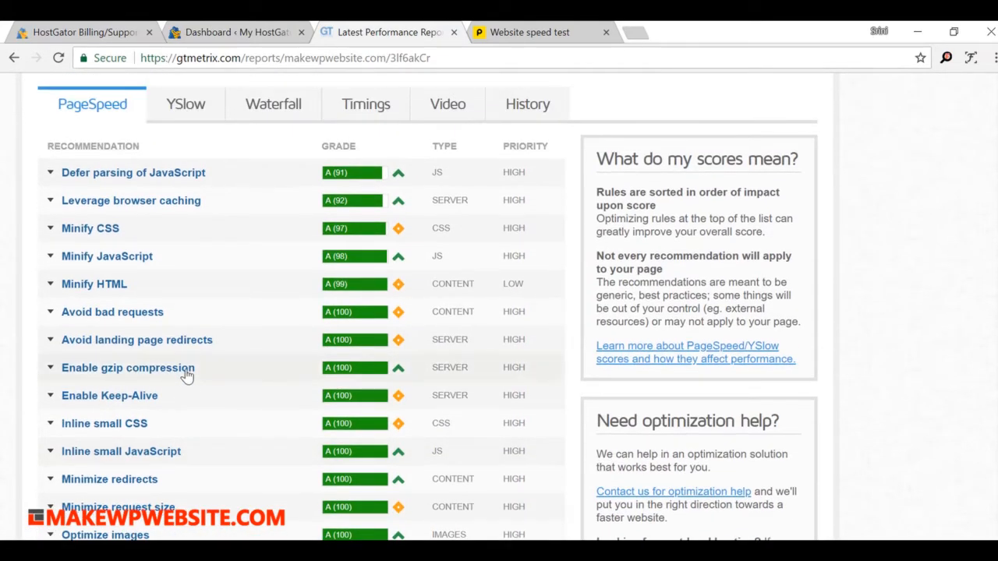
{"action": "scroll", "coordinate": [187, 378], "scroll_direction": "up", "scroll_amount": 2}
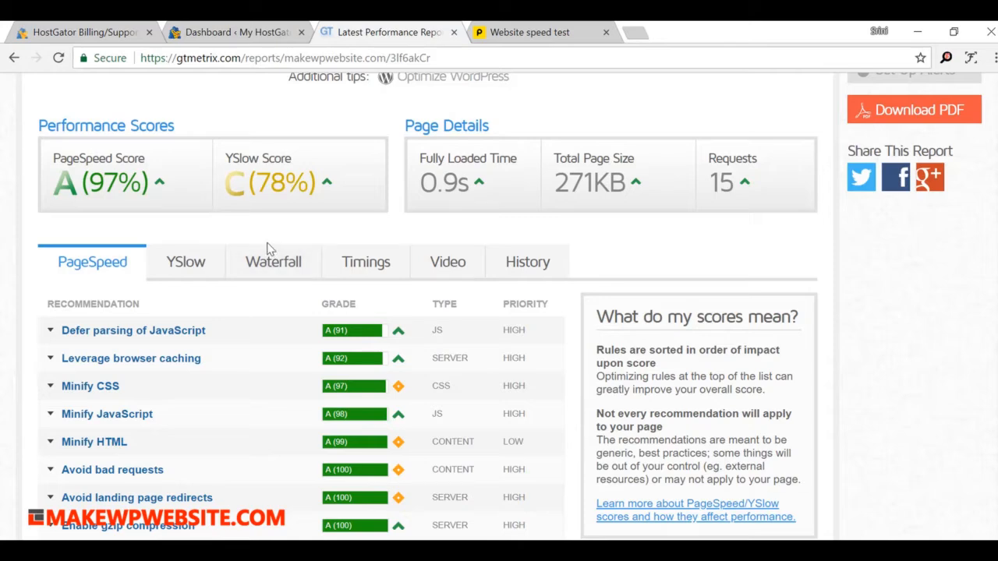
{"action": "scroll", "coordinate": [267, 248], "scroll_direction": "up", "scroll_amount": 3}
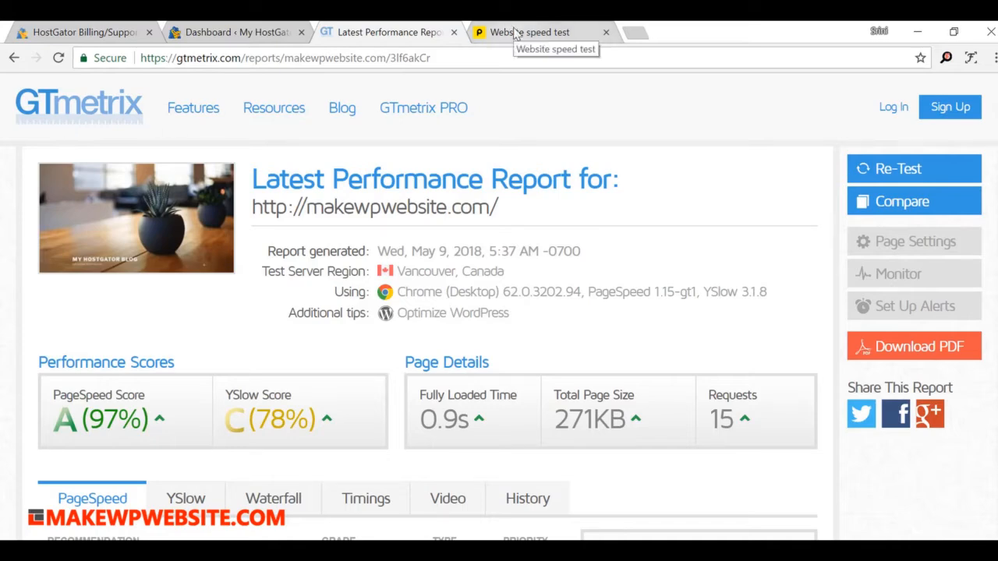
{"action": "left_click", "coordinate": [517, 32]}
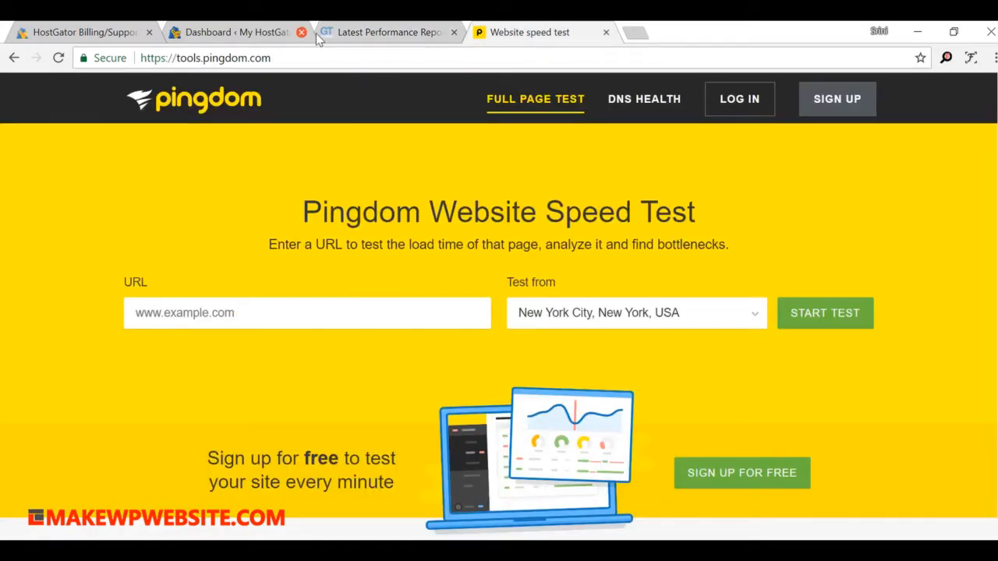
{"action": "left_click", "coordinate": [388, 32]}
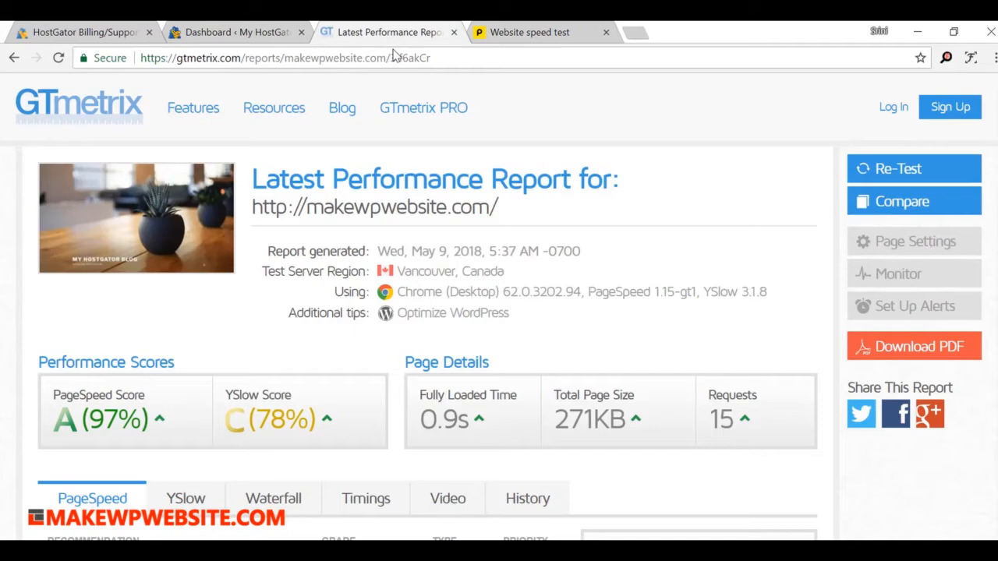
{"action": "left_click", "coordinate": [529, 37]}
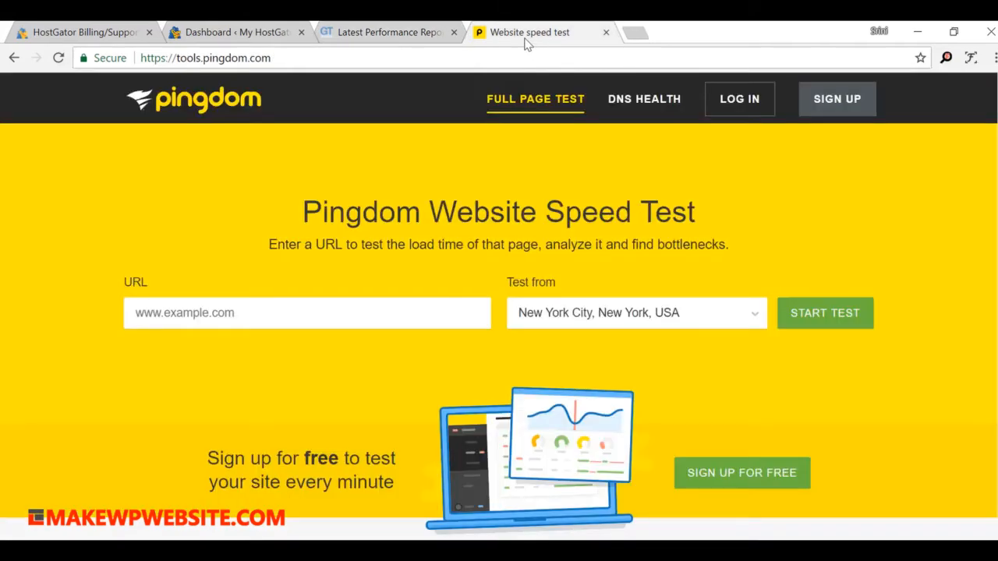
{"action": "left_click", "coordinate": [164, 321]}
{"action": "key", "text": "ctrl+v"}
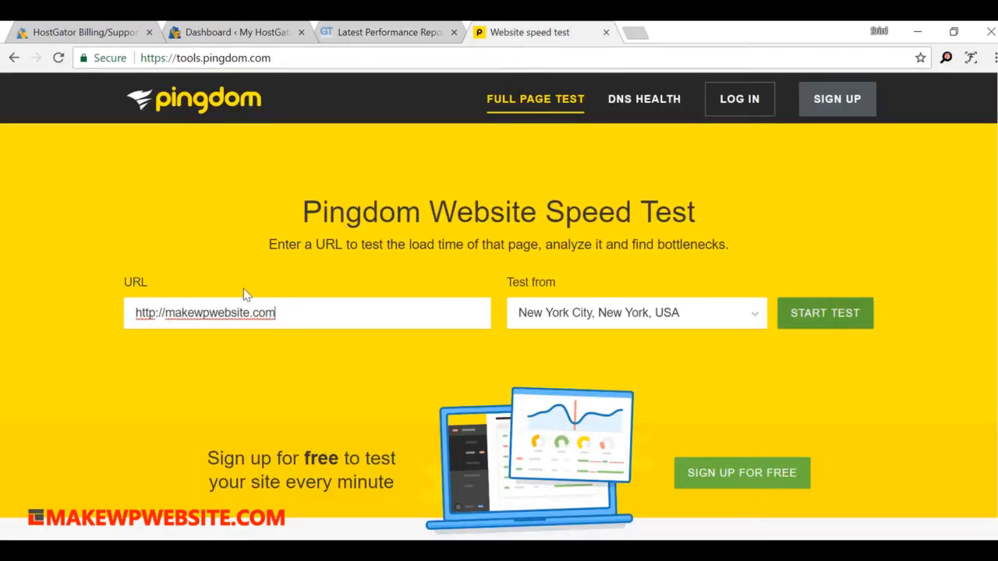
{"action": "left_click", "coordinate": [167, 316]}
{"action": "key", "text": "BackSpace"}
{"action": "key", "text": "BackSpace"}
{"action": "key", "text": "BackSpace"}
{"action": "key", "text": "BackSpace"}
{"action": "key", "text": "BackSpace"}
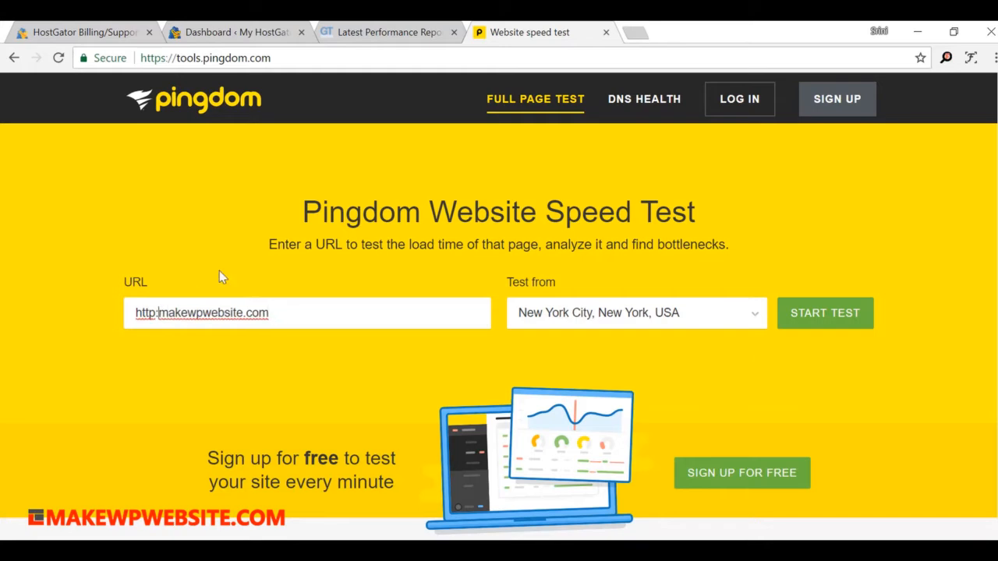
{"action": "key", "text": "BackSpace"}
{"action": "key", "text": "BackSpace"}
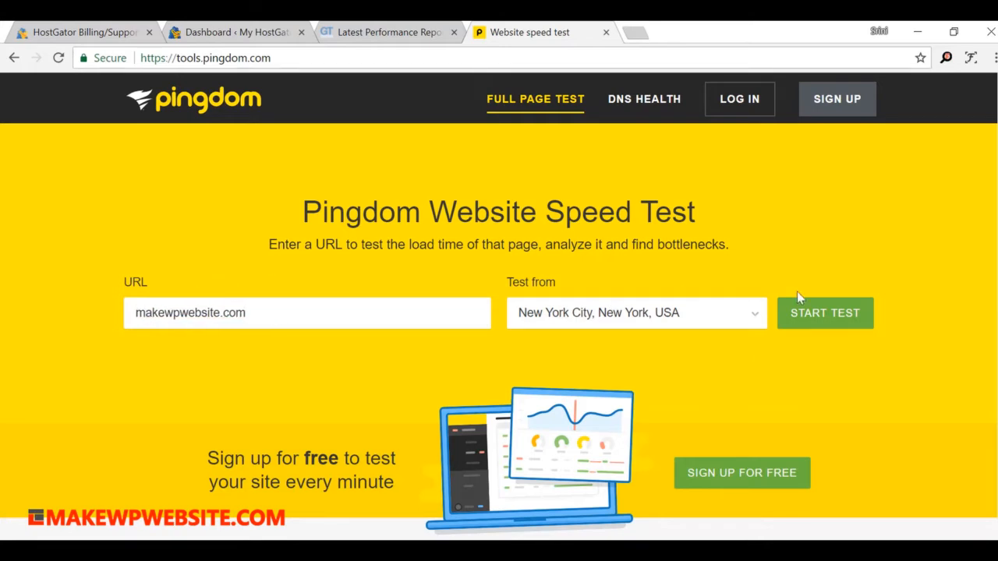
{"action": "left_click", "coordinate": [823, 329]}
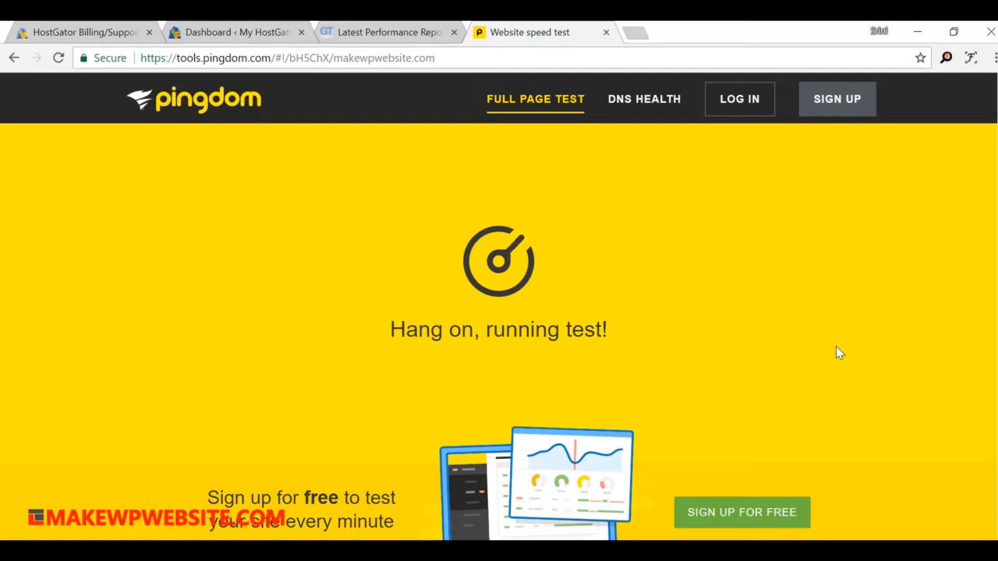
- Examine the Pingdom results, including the performance grade, site speed comparison, performance insights and response codes
{"action": "scroll", "coordinate": [836, 347], "scroll_direction": "down", "scroll_amount": 6}
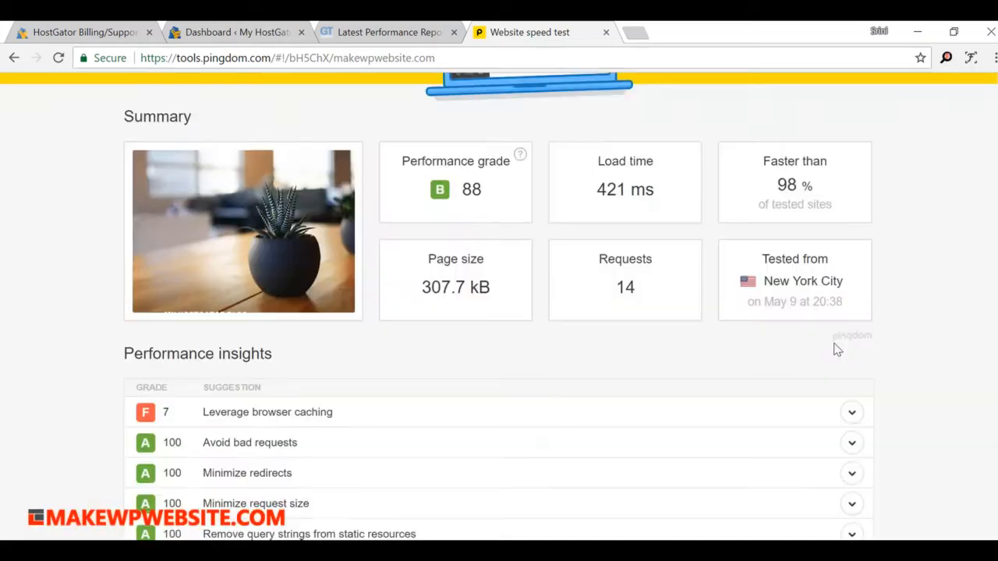
{"action": "scroll", "coordinate": [835, 343], "scroll_direction": "up", "scroll_amount": 3}
{"action": "scroll", "coordinate": [837, 347], "scroll_direction": "up", "scroll_amount": 4}
{"action": "scroll", "coordinate": [837, 348], "scroll_direction": "down", "scroll_amount": 6}
{"action": "left_click_drag", "start_coordinate": [762, 163], "coordinate": [848, 210]}
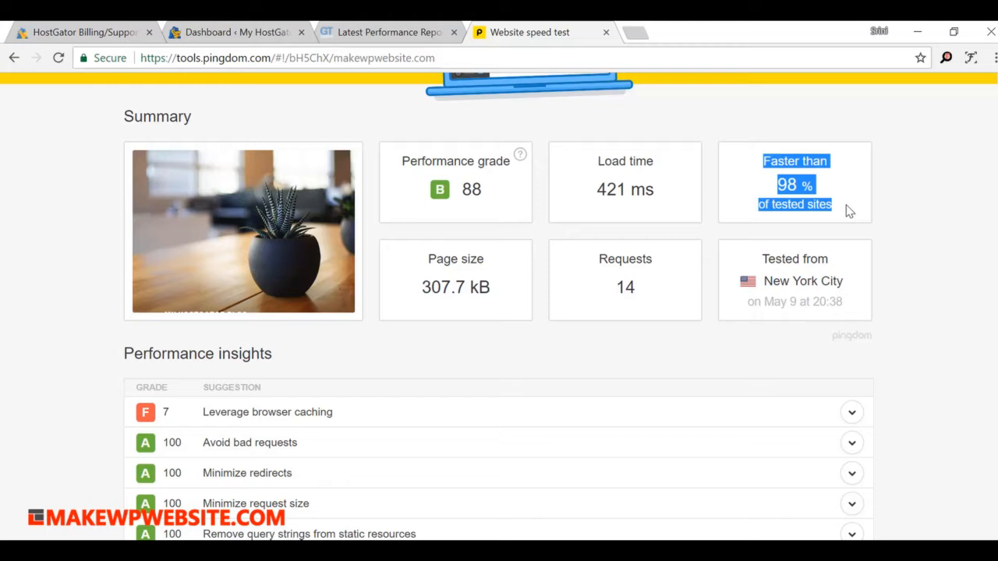
{"action": "left_click", "coordinate": [850, 211]}
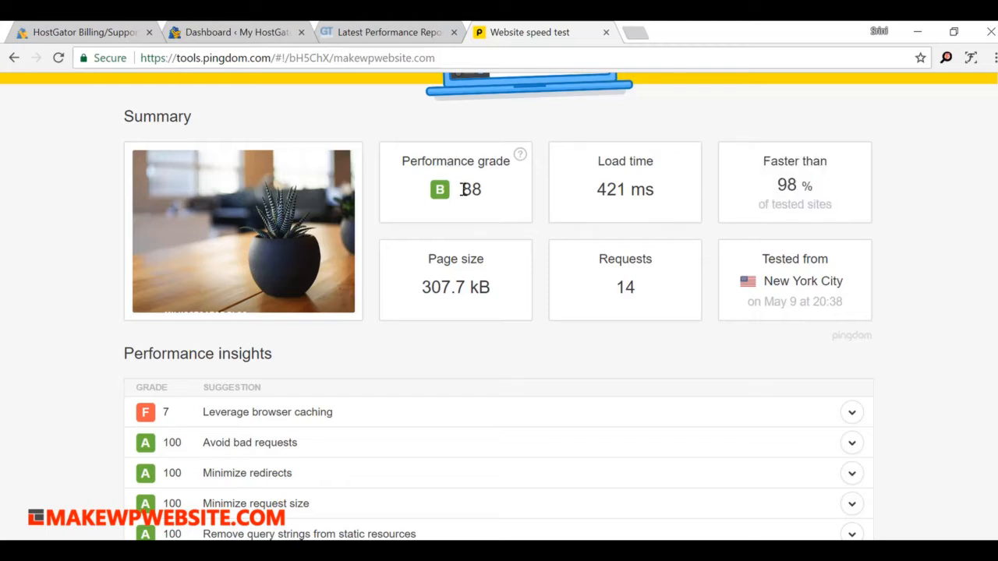
{"action": "left_click_drag", "start_coordinate": [463, 189], "coordinate": [494, 196]}
{"action": "left_click", "coordinate": [496, 195]}
{"action": "scroll", "coordinate": [889, 276], "scroll_direction": "down", "scroll_amount": 2}
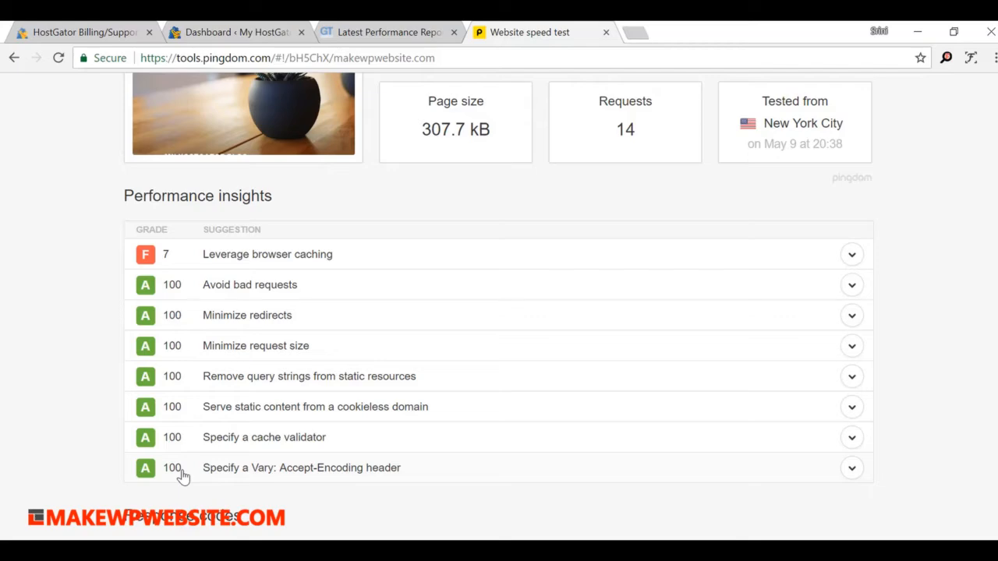
{"action": "scroll", "coordinate": [187, 462], "scroll_direction": "down", "scroll_amount": 6}
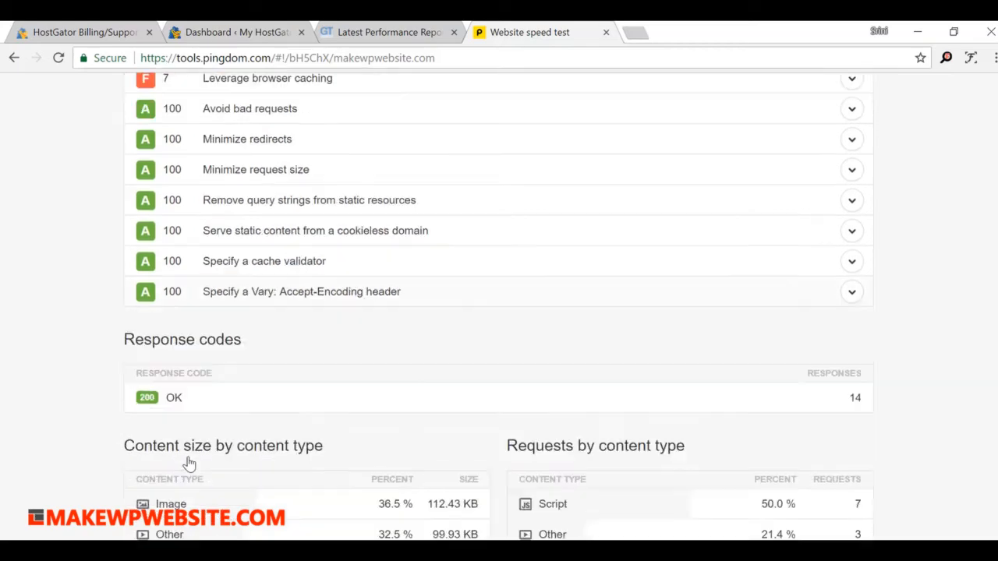
- Compare the Pingdom summary for makewpwebsite.com with the GTmetrix performance report
{"action": "scroll", "coordinate": [187, 462], "scroll_direction": "up", "scroll_amount": 10}
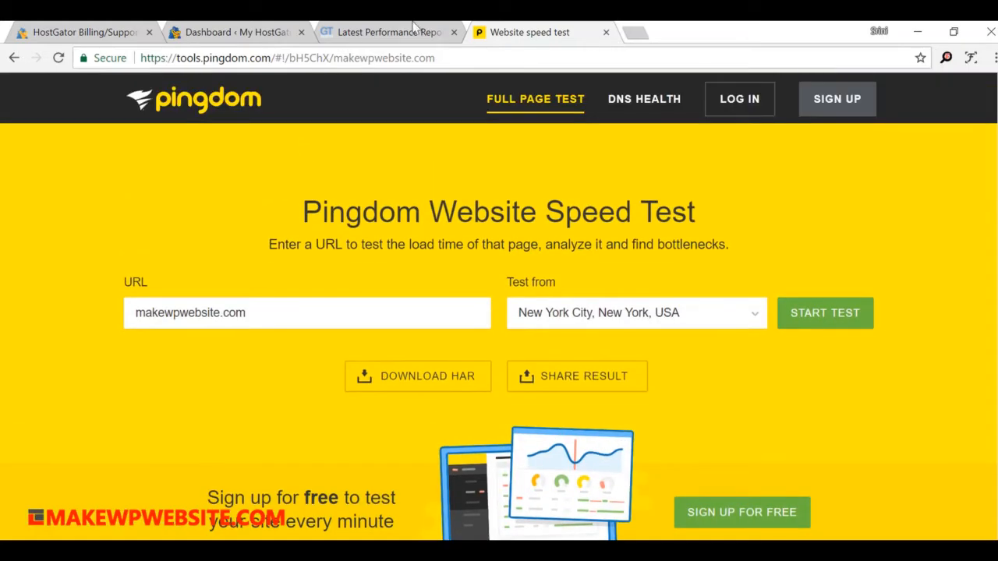
{"action": "left_click", "coordinate": [443, 58]}
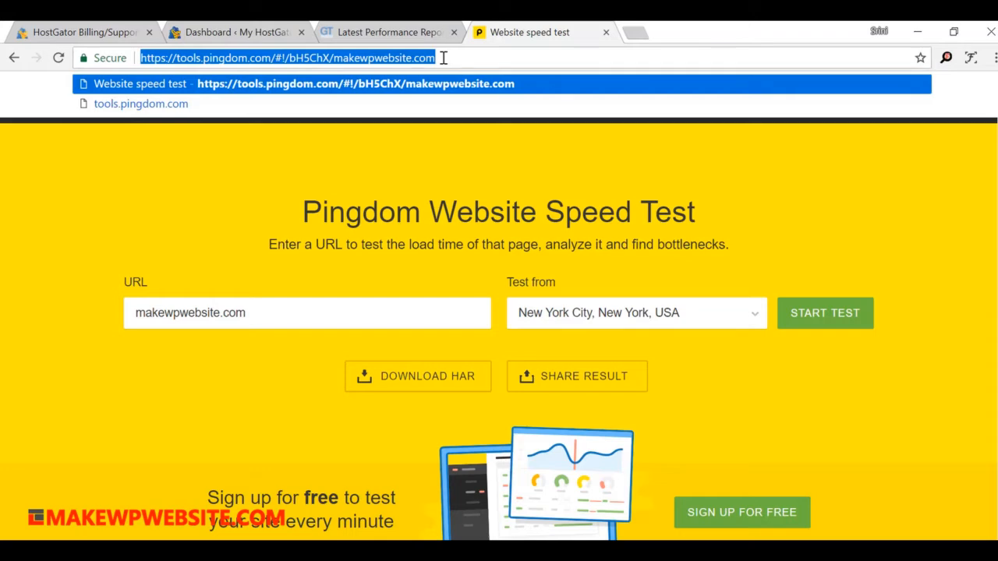
{"action": "scroll", "coordinate": [842, 360], "scroll_direction": "down", "scroll_amount": 5}
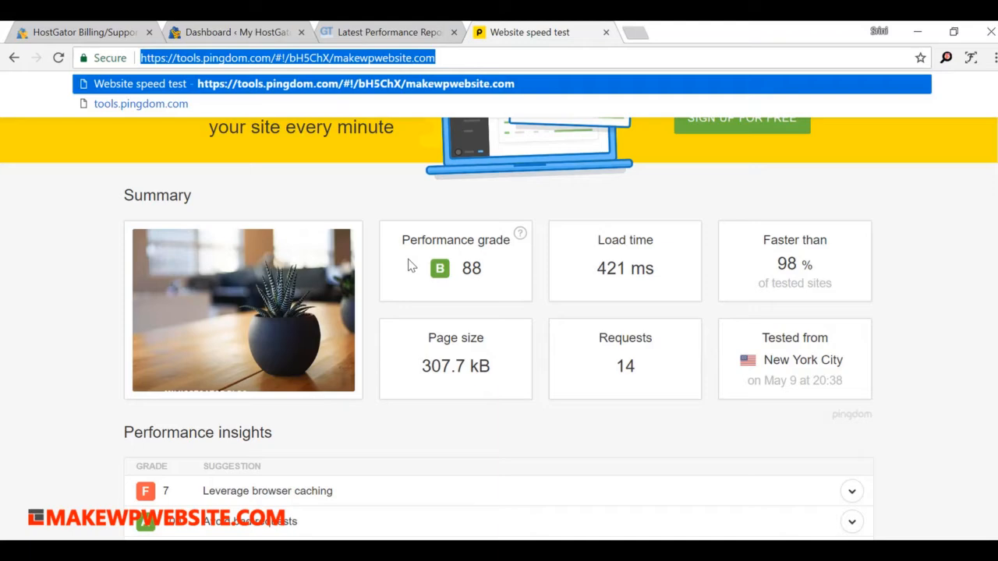
{"action": "left_click", "coordinate": [484, 196]}
{"action": "left_click", "coordinate": [389, 29]}
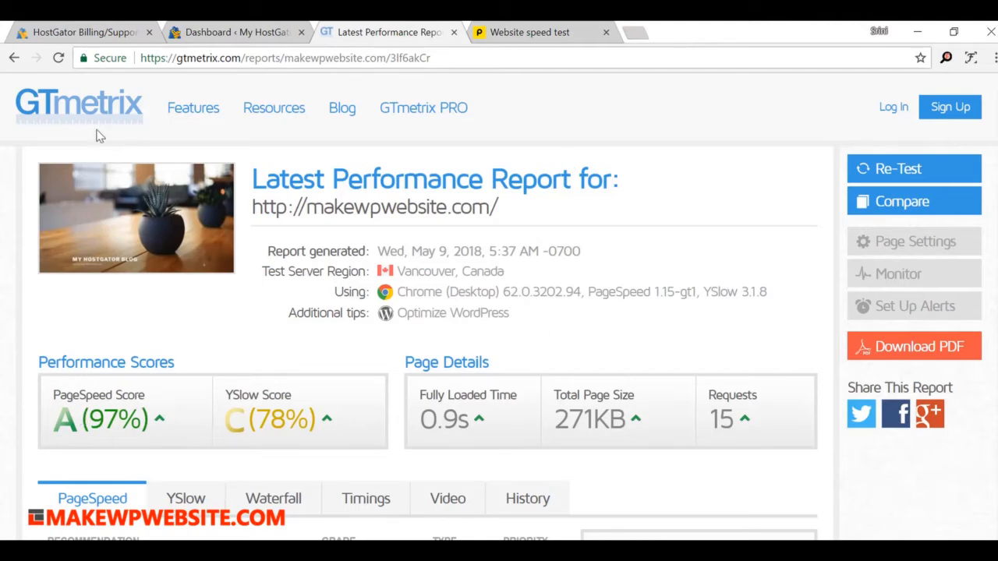
{"action": "left_click", "coordinate": [536, 36]}
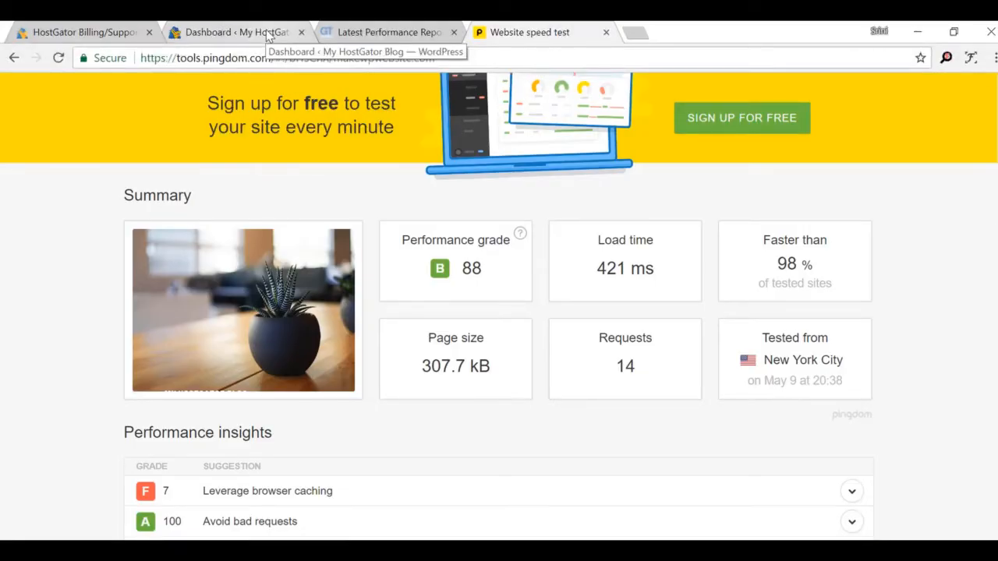
{"action": "left_click", "coordinate": [267, 34]}
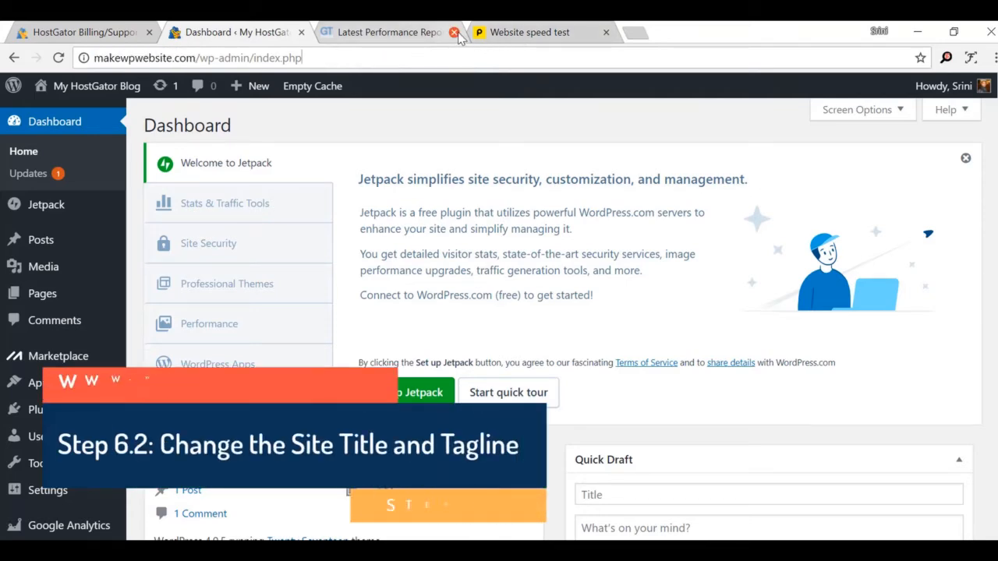
{"action": "left_click", "coordinate": [390, 34]}
{"action": "left_click", "coordinate": [511, 34]}
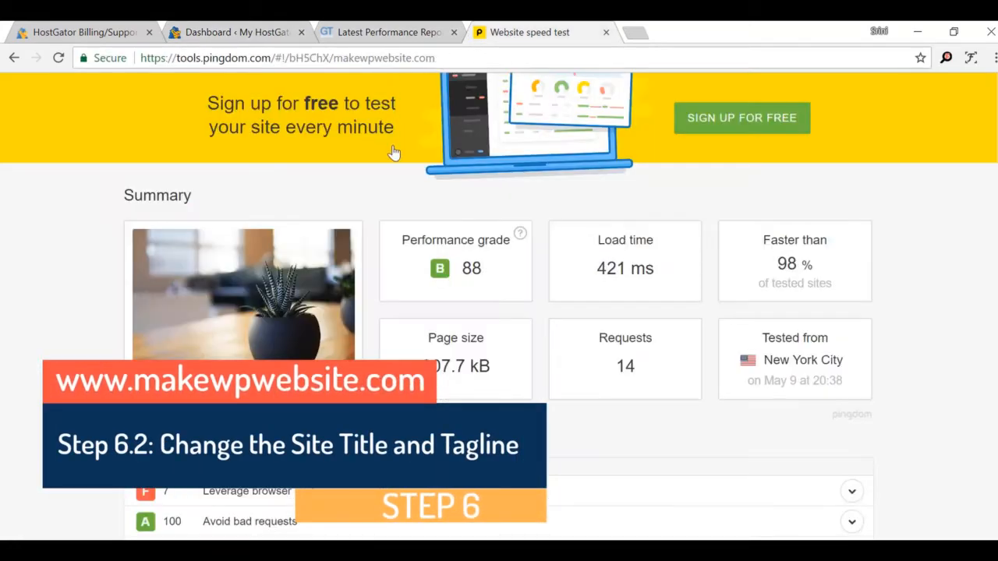
{"action": "scroll", "coordinate": [382, 209], "scroll_direction": "up", "scroll_amount": 5}
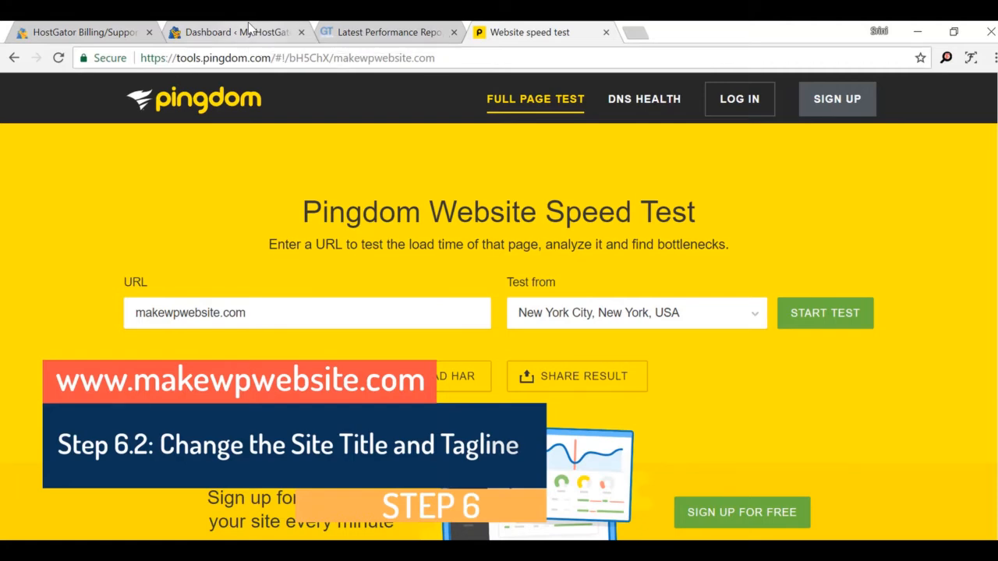
- Return to the WordPress dashboard of makewpwebsite.com and open the General Settings page
{"action": "left_click", "coordinate": [248, 30]}
{"action": "mouse_move", "coordinate": [90, 93]}
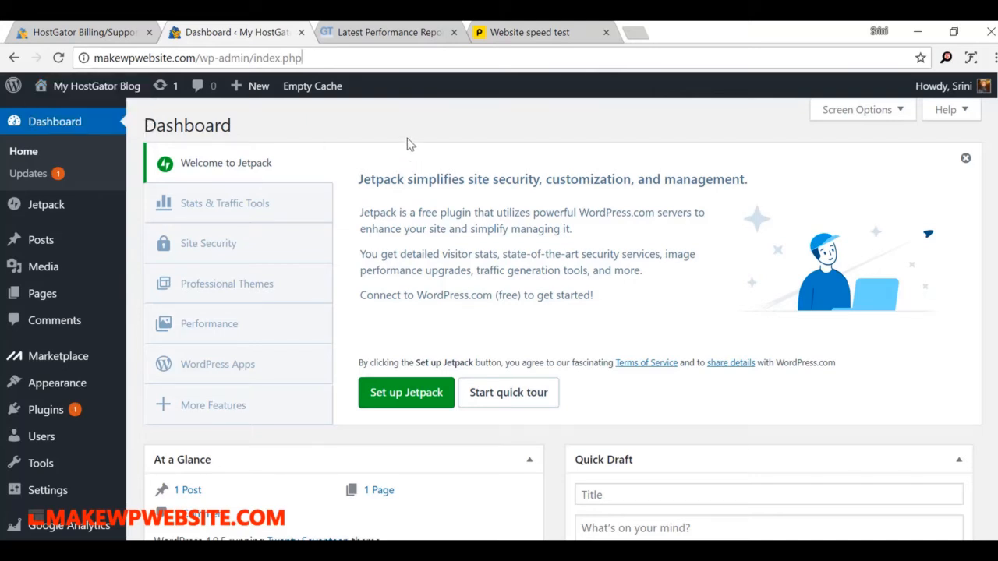
{"action": "scroll", "coordinate": [410, 142], "scroll_direction": "down", "scroll_amount": 1}
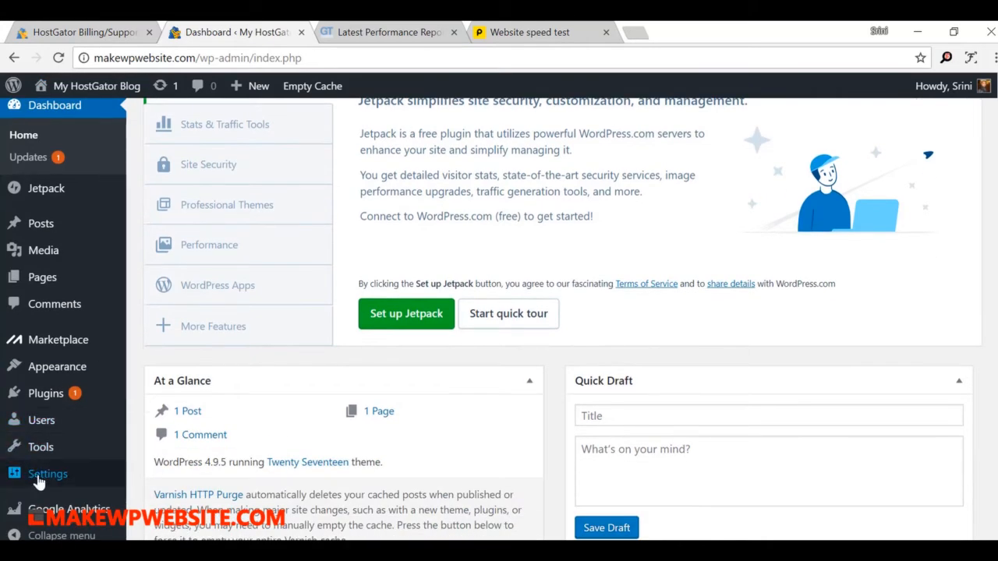
{"action": "mouse_move", "coordinate": [11, 475]}
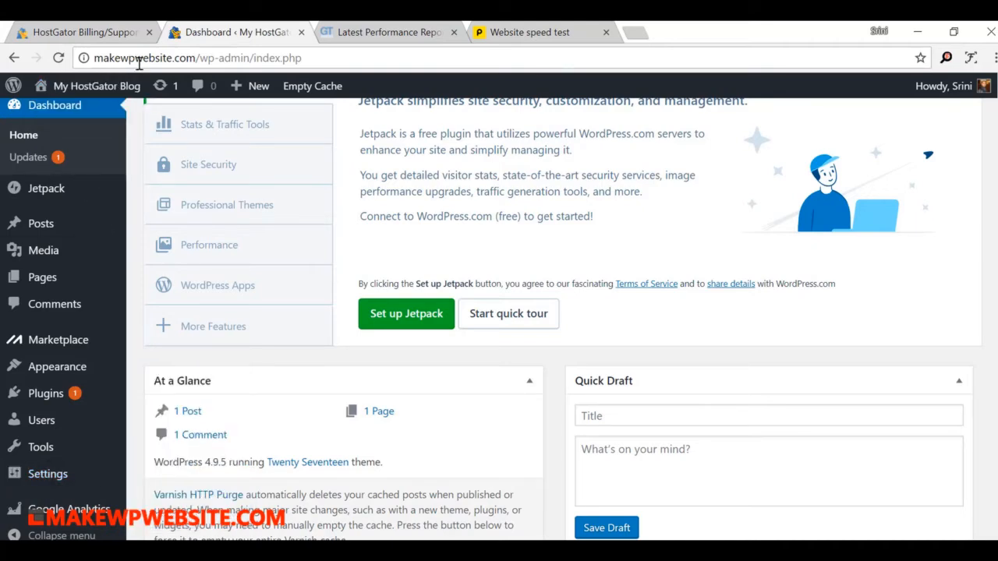
{"action": "mouse_move", "coordinate": [71, 473]}
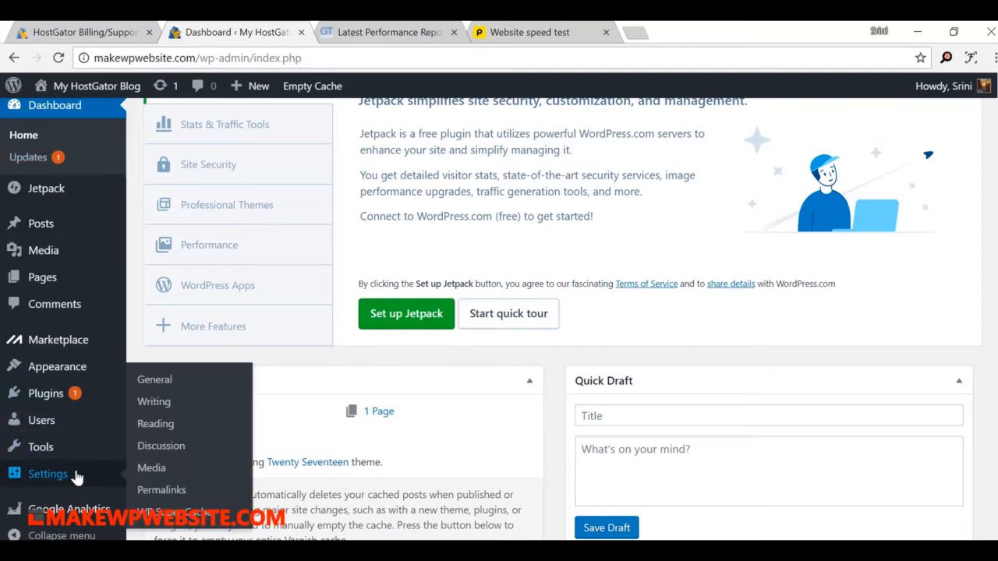
{"action": "left_click", "coordinate": [155, 380]}
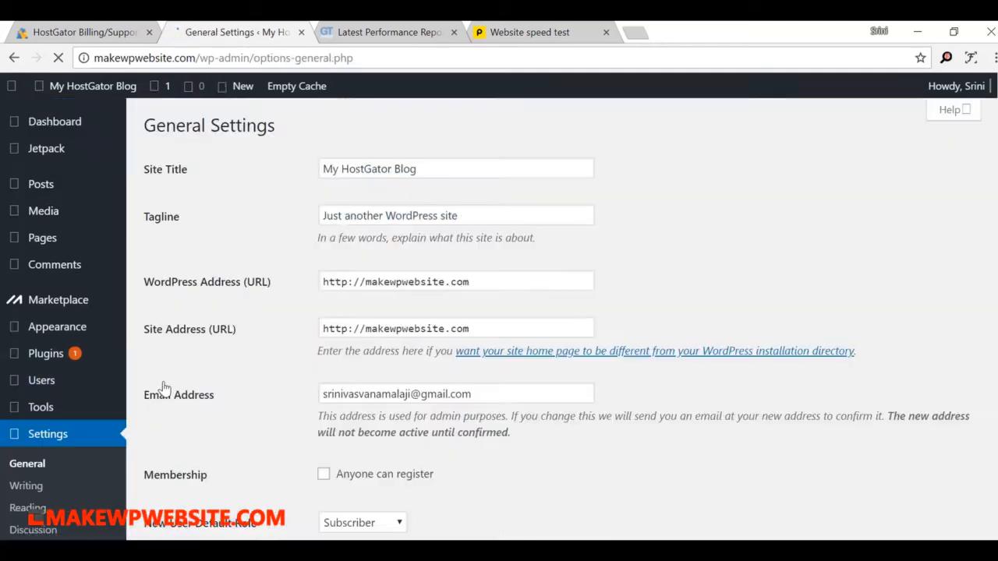
- Replace the site title with MakeWPWebsite
{"action": "left_click", "coordinate": [425, 169]}
{"action": "left_click_drag", "start_coordinate": [425, 169], "coordinate": [286, 169]}
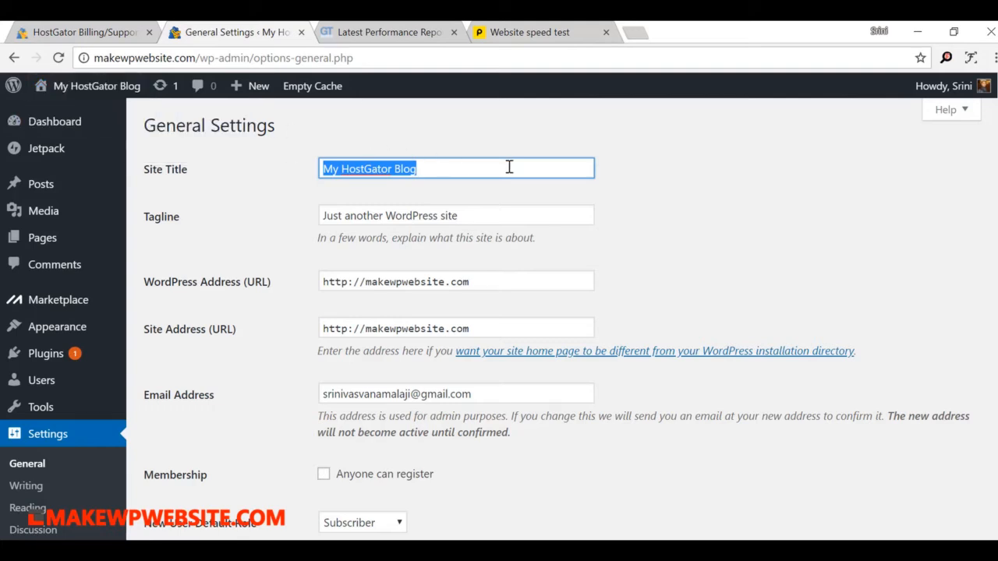
{"action": "type", "text": "Make"}
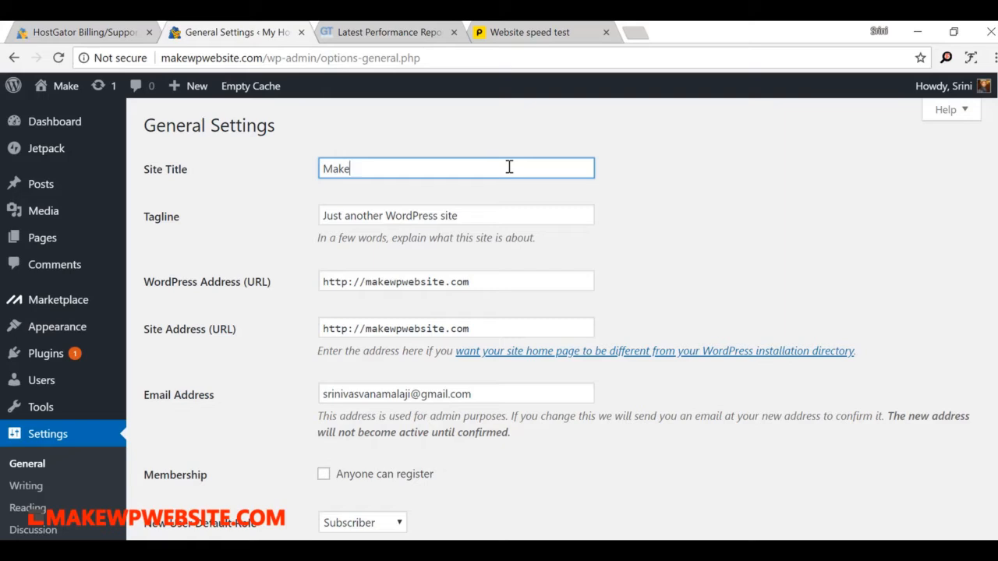
{"action": "type", "text": "WPWebsite"}
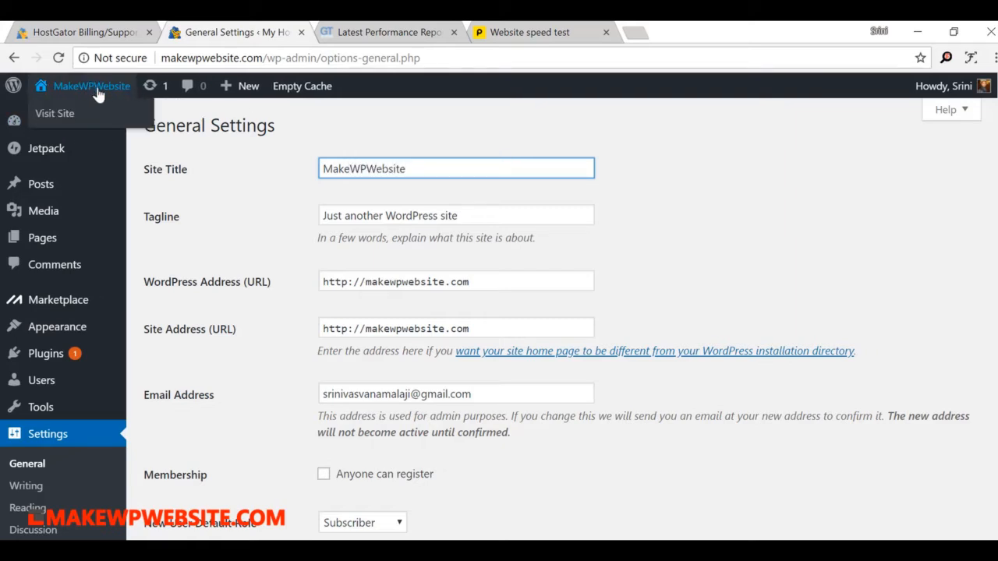
- Replace the default tagline with "Make Your Own Website!"
{"action": "key", "text": "Tab"}
{"action": "key", "text": "BackSpace"}
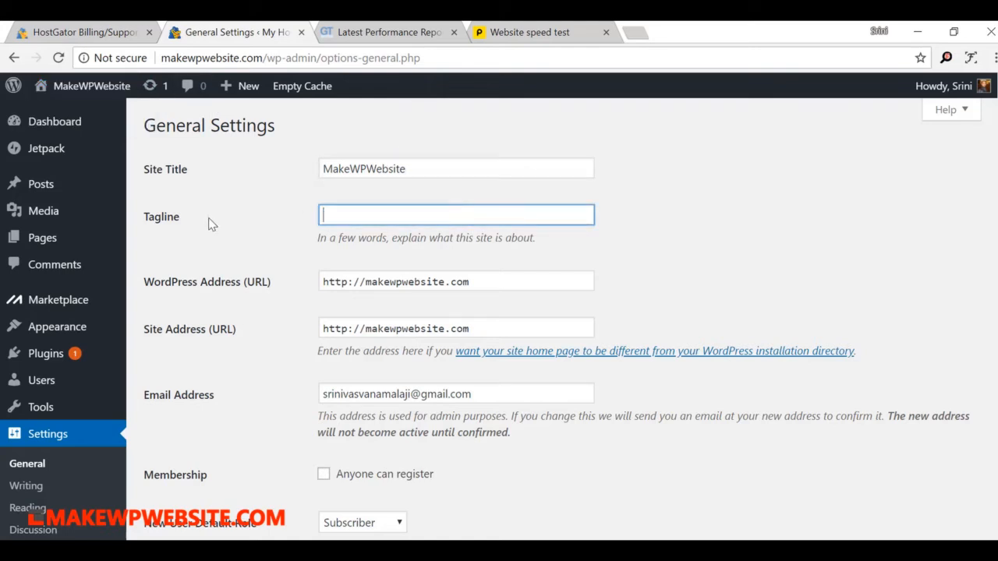
{"action": "type", "text": "Make your Own Wbesit"}
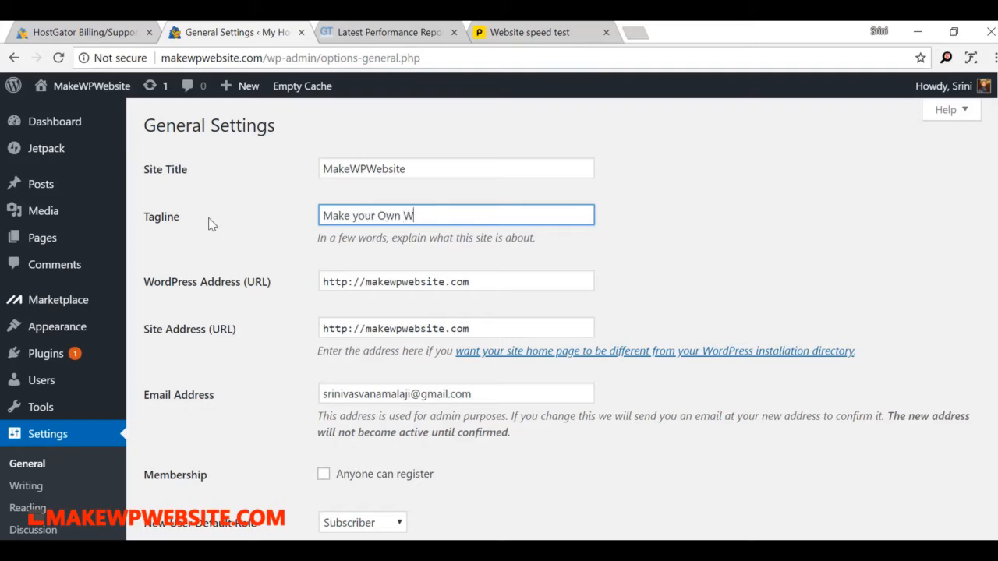
{"action": "key", "text": "BackSpace"}
{"action": "type", "text": "ebsite!!!"}
{"action": "key", "text": "BackSpace"}
{"action": "key", "text": "BackSpace"}
{"action": "key", "text": "BackSpace"}
{"action": "key", "text": "BackSpace"}
{"action": "type", "text": "Your"}
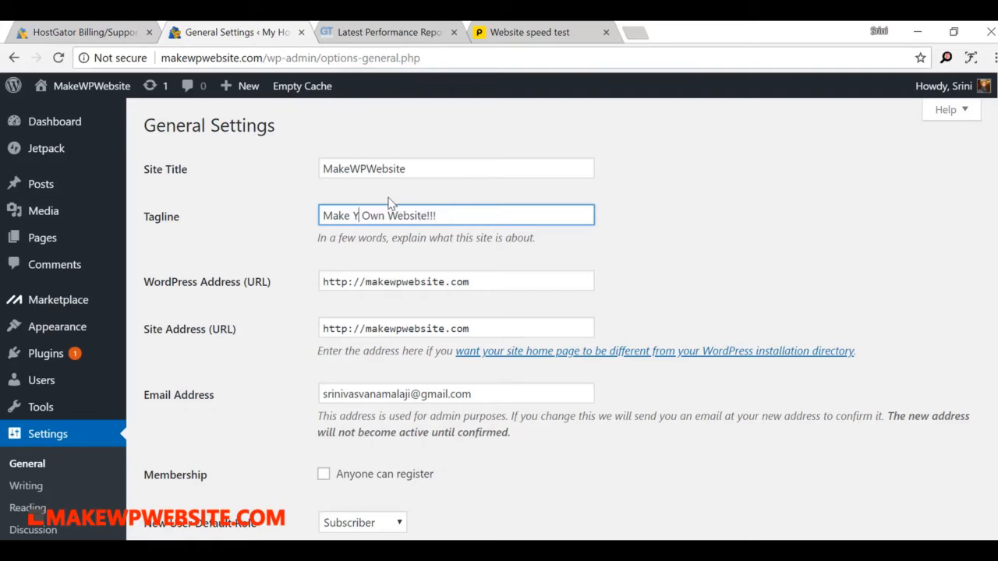
{"action": "left_click", "coordinate": [474, 216]}
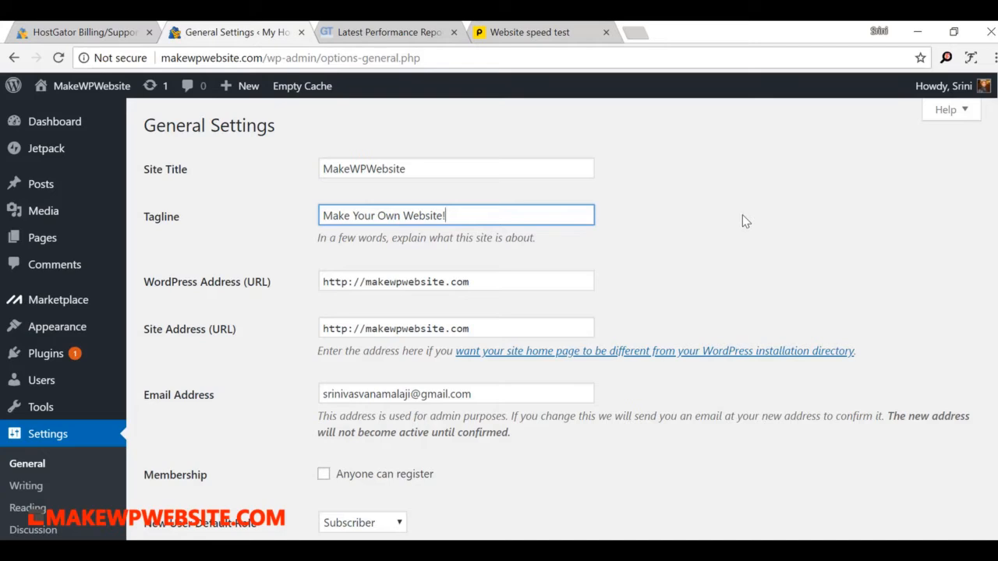
- Review the remaining general settings, from the site addresses to the auto-update and Coming Soon options, and save the changes
{"action": "scroll", "coordinate": [326, 234], "scroll_direction": "down", "scroll_amount": 2}
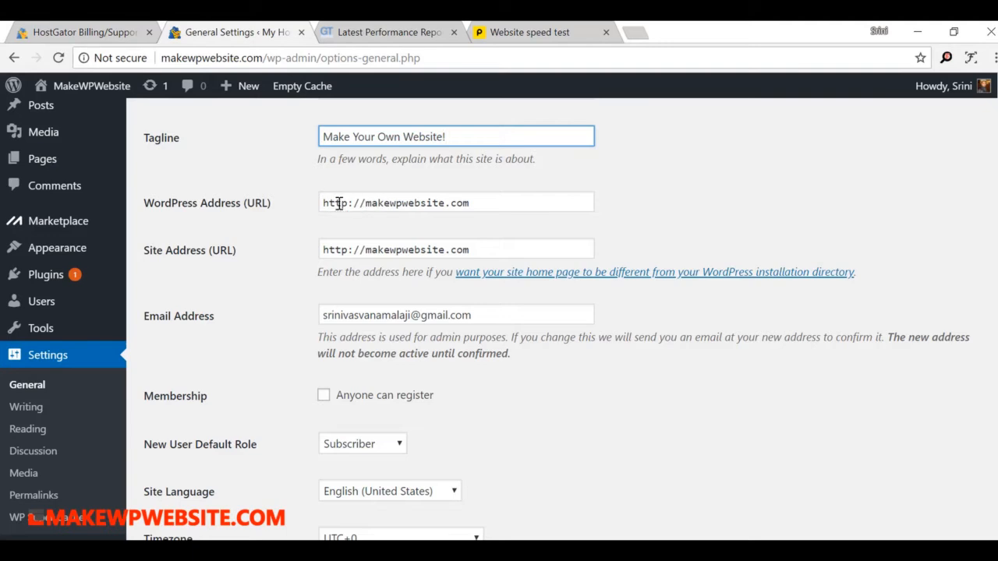
{"action": "scroll", "coordinate": [350, 278], "scroll_direction": "down", "scroll_amount": 1}
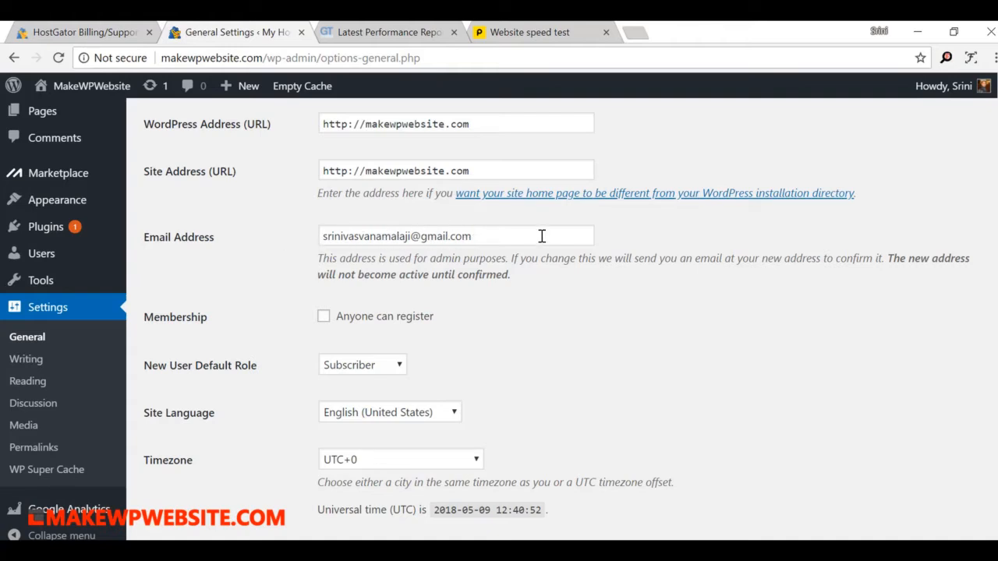
{"action": "scroll", "coordinate": [542, 236], "scroll_direction": "down", "scroll_amount": 3}
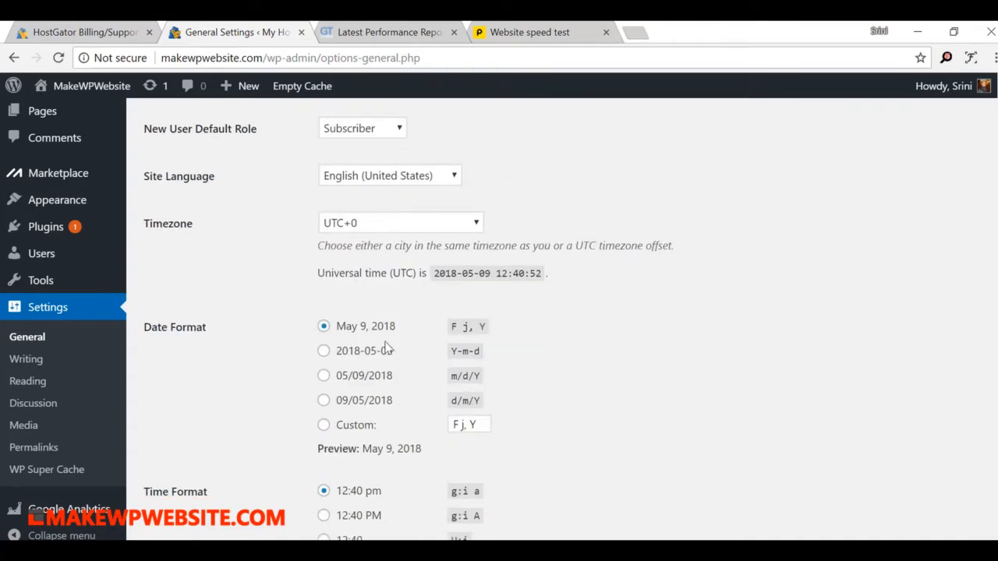
{"action": "scroll", "coordinate": [388, 346], "scroll_direction": "up", "scroll_amount": 2}
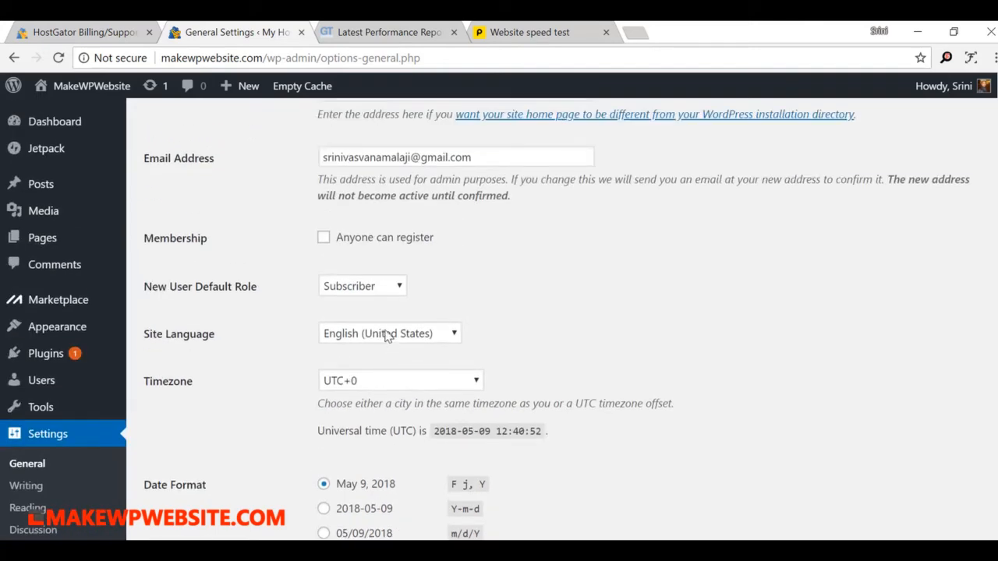
{"action": "scroll", "coordinate": [435, 376], "scroll_direction": "down", "scroll_amount": 5}
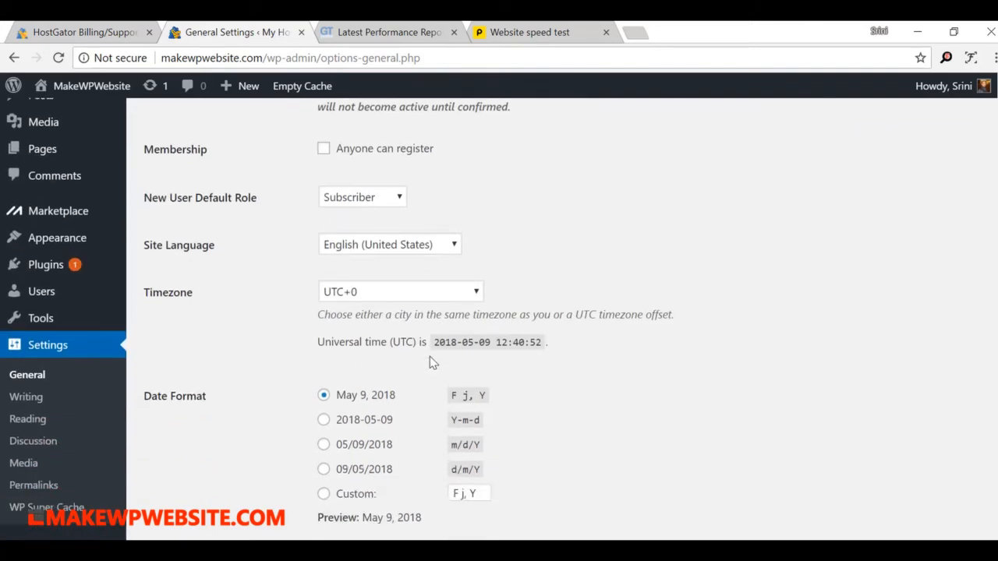
{"action": "scroll", "coordinate": [417, 382], "scroll_direction": "down", "scroll_amount": 2}
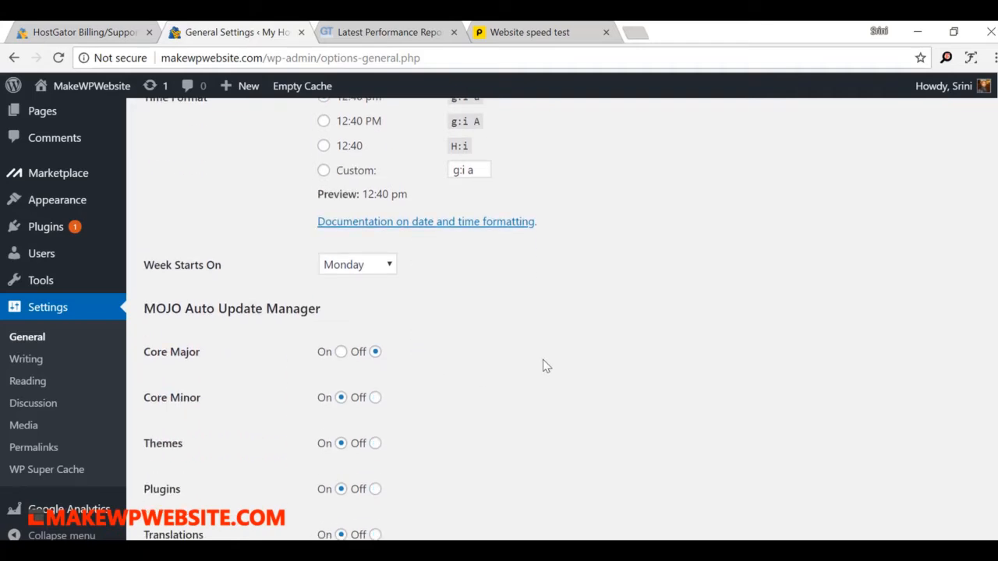
{"action": "scroll", "coordinate": [544, 360], "scroll_direction": "down", "scroll_amount": 3}
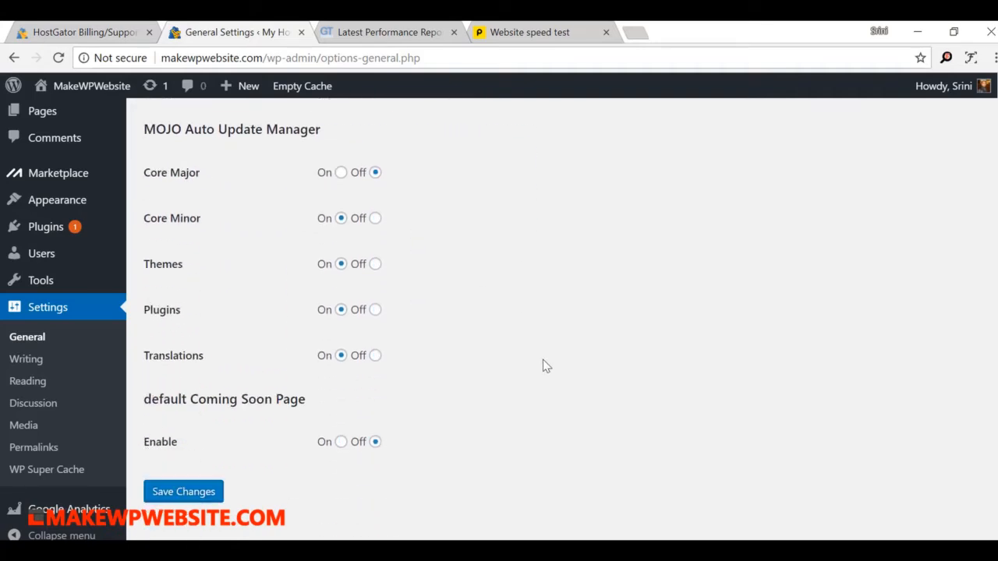
{"action": "scroll", "coordinate": [544, 361], "scroll_direction": "up", "scroll_amount": 6}
{"action": "scroll", "coordinate": [544, 365], "scroll_direction": "down", "scroll_amount": 4}
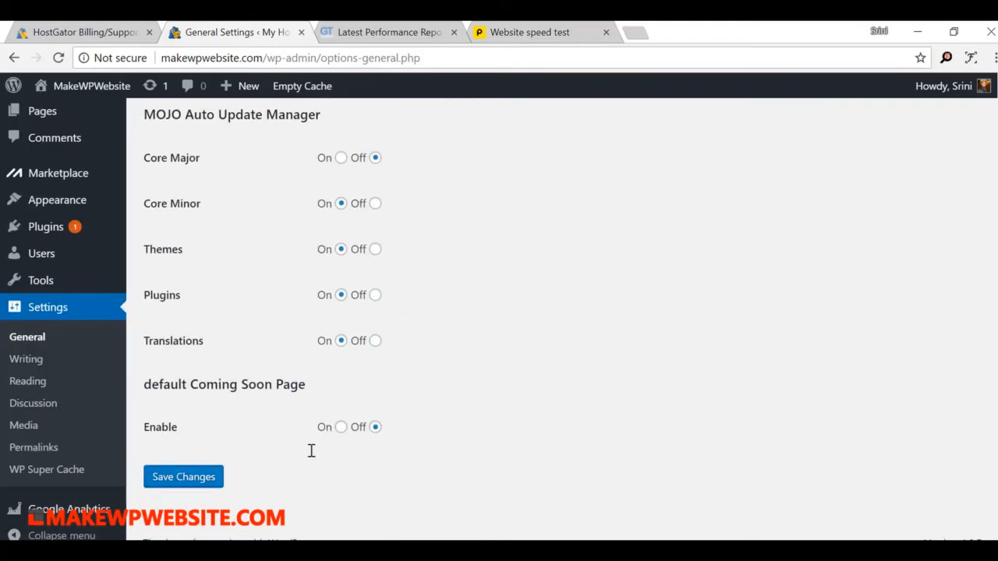
{"action": "left_click", "coordinate": [167, 477]}
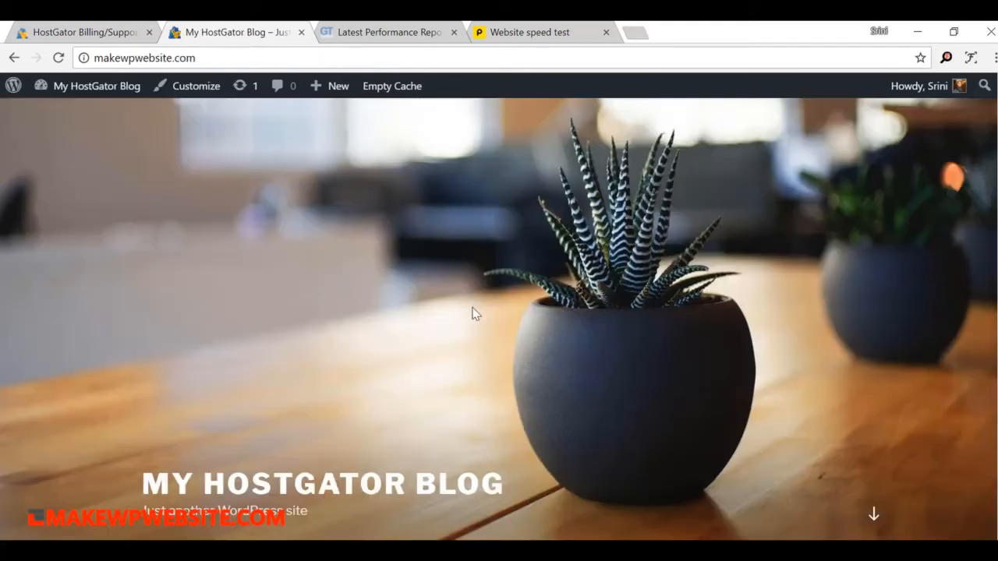
- Return from the live site to the WordPress dashboard and empty the entire cache for all pages
{"action": "mouse_move", "coordinate": [74, 96]}
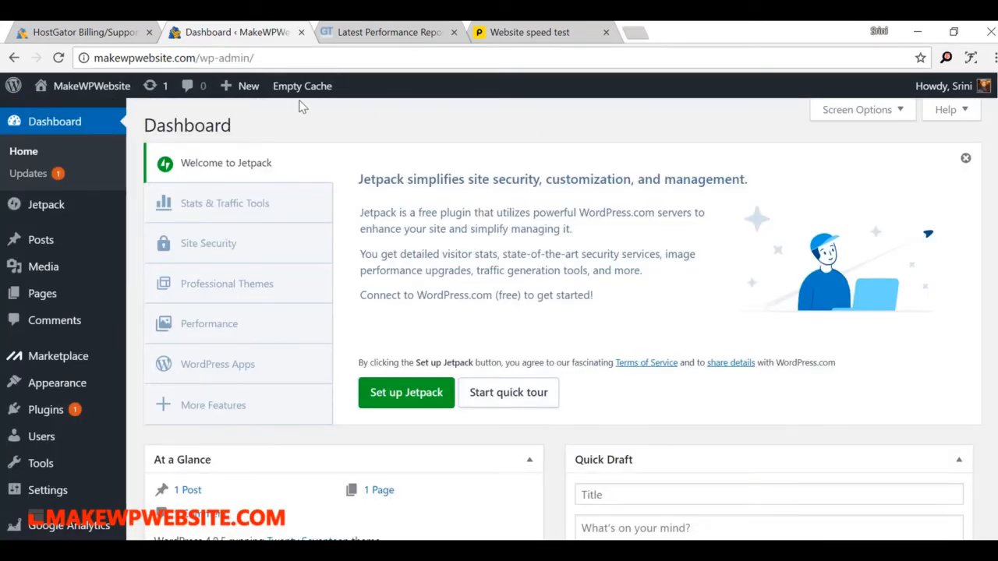
{"action": "mouse_move", "coordinate": [294, 89]}
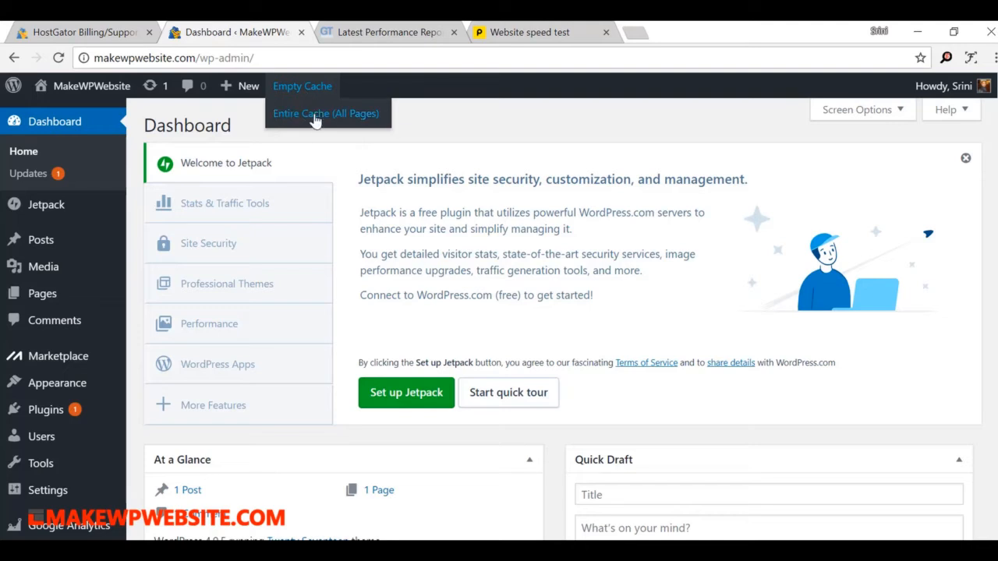
{"action": "left_click", "coordinate": [316, 117]}
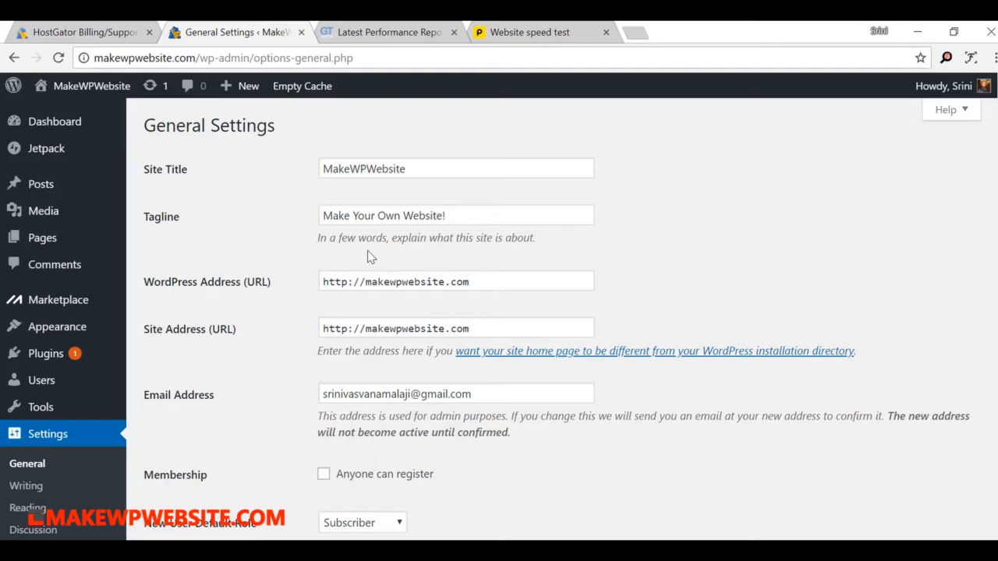
- Open the theme customizer and go to the Site Identity settings
{"action": "mouse_move", "coordinate": [78, 340]}
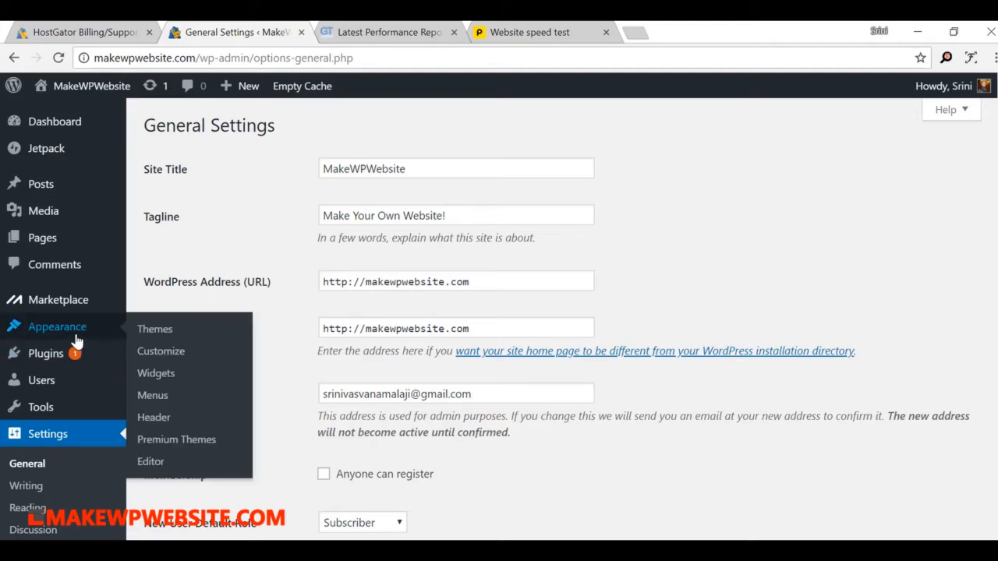
{"action": "left_click", "coordinate": [162, 351]}
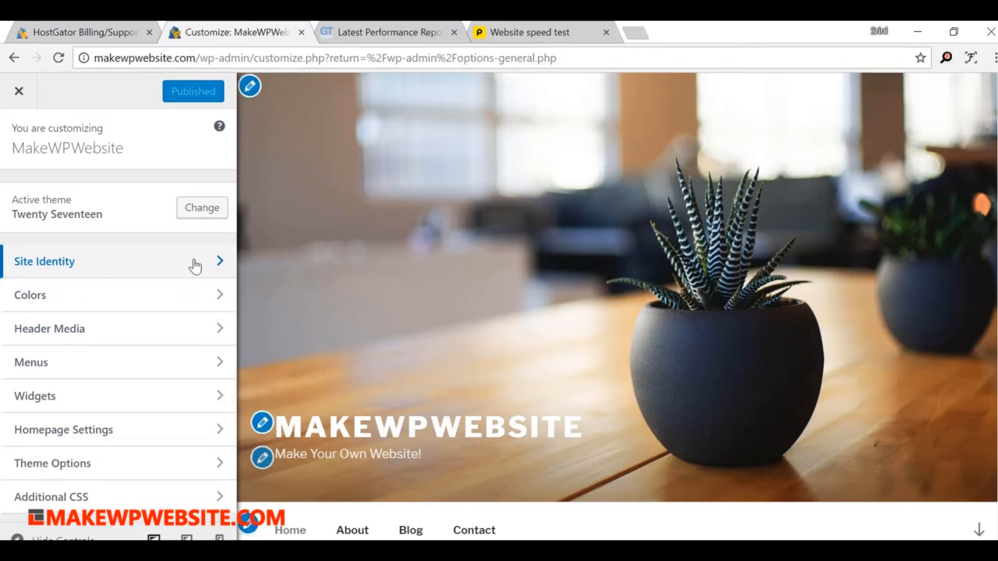
{"action": "left_click", "coordinate": [220, 262]}
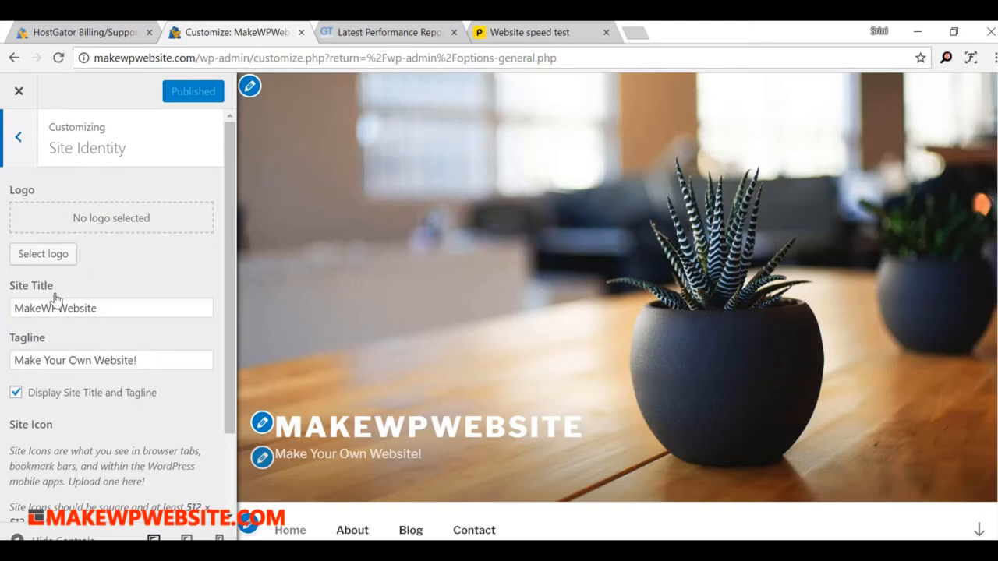
- Retouch the tagline in Site Identity so it reads "Make Your Own Website!", publish the changes and close the customizer
{"action": "left_click", "coordinate": [182, 361]}
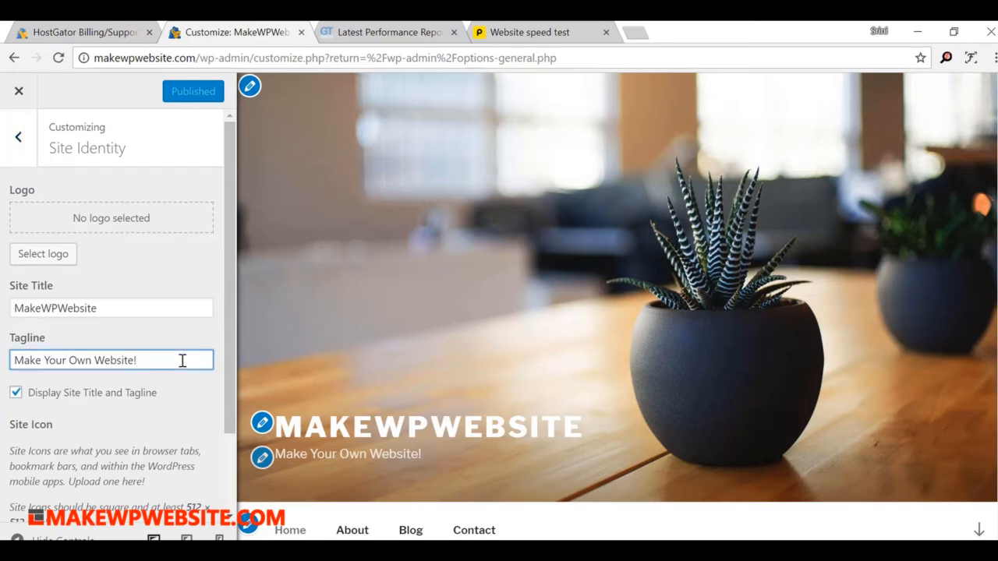
{"action": "type", "text": "!"}
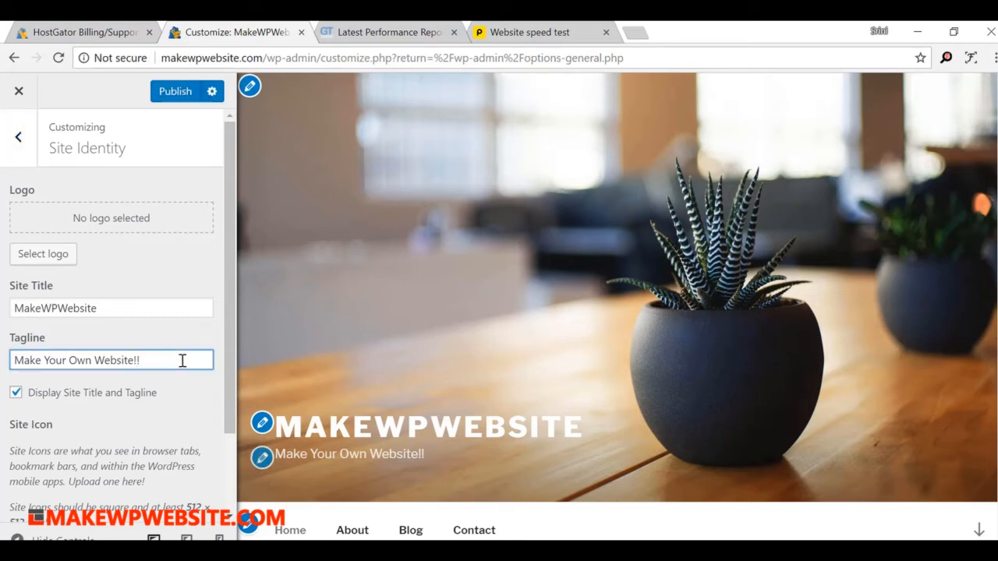
{"action": "key", "text": "BackSpace"}
{"action": "left_click", "coordinate": [173, 94]}
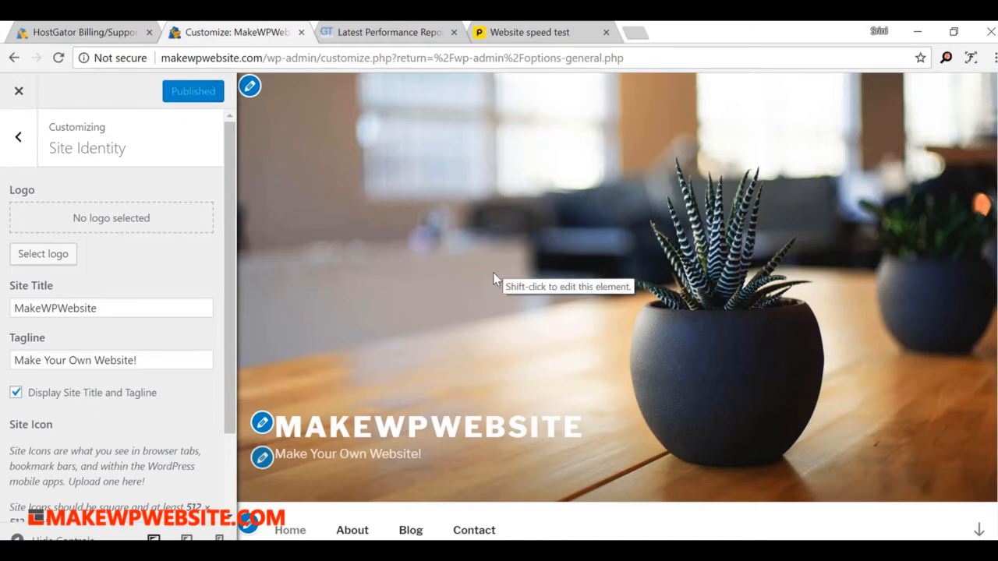
{"action": "left_click", "coordinate": [20, 92]}
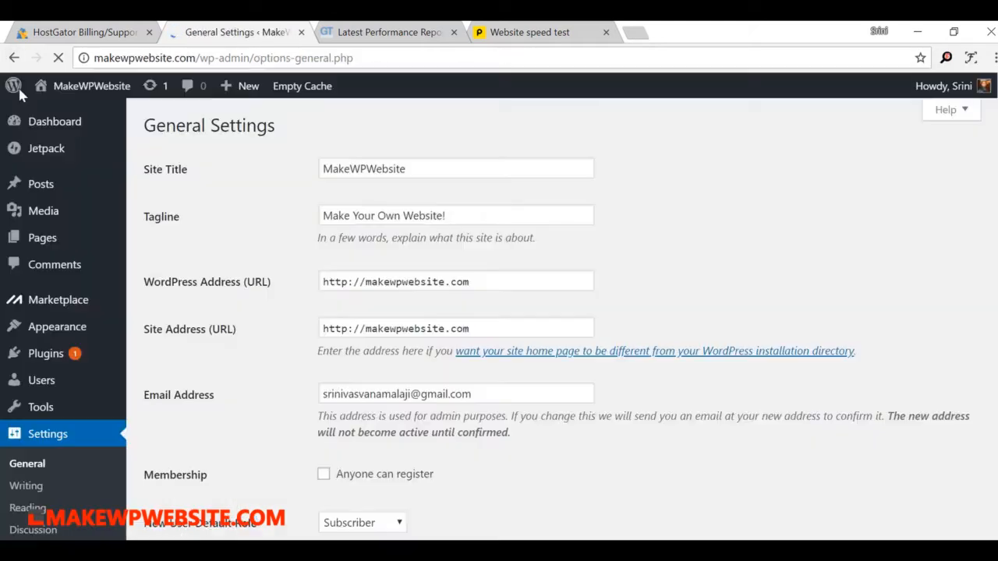
- Visit the live site to check its title and tagline, and return to the WordPress dashboard
{"action": "mouse_move", "coordinate": [96, 98]}
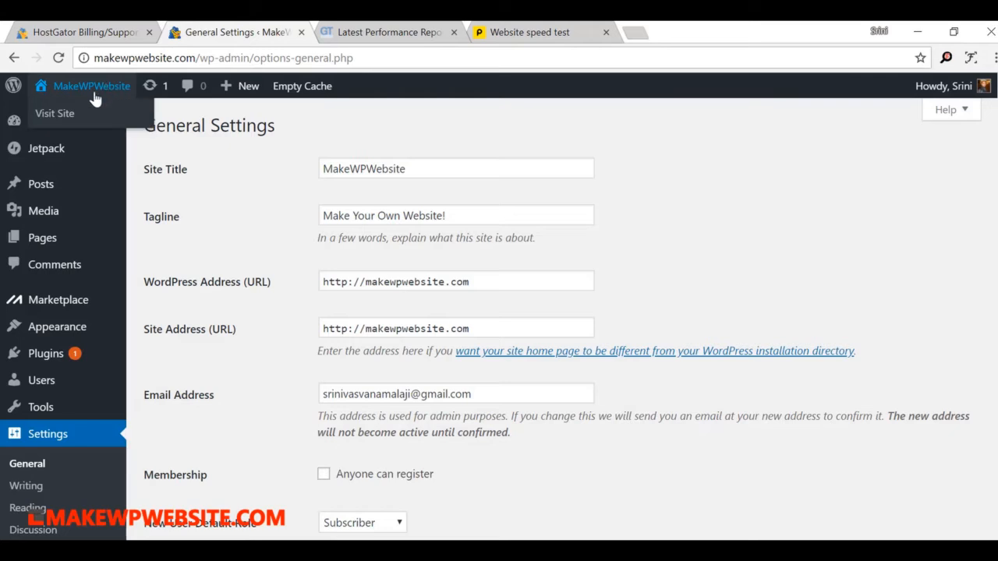
{"action": "left_click", "coordinate": [61, 118]}
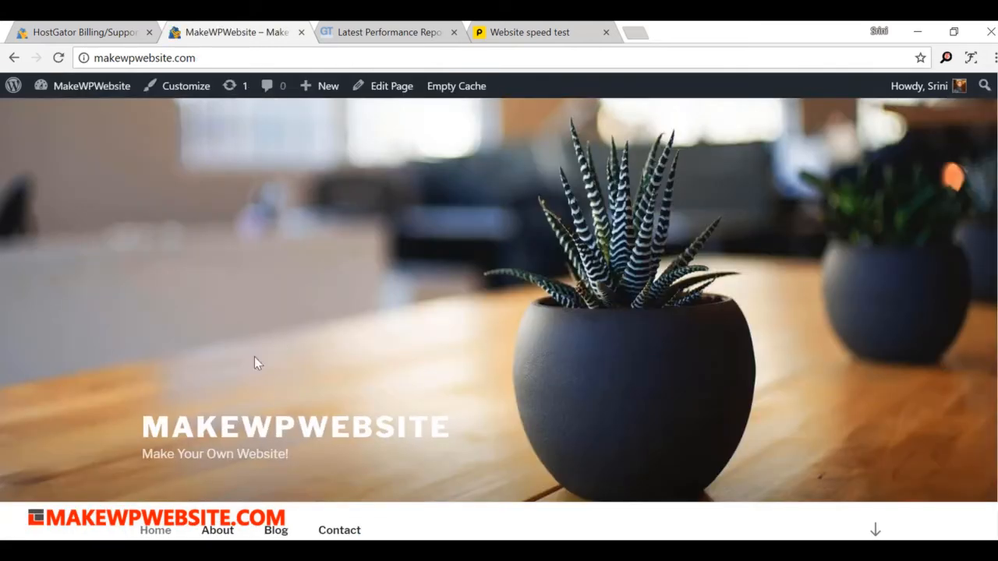
{"action": "left_click_drag", "start_coordinate": [152, 425], "coordinate": [468, 410]}
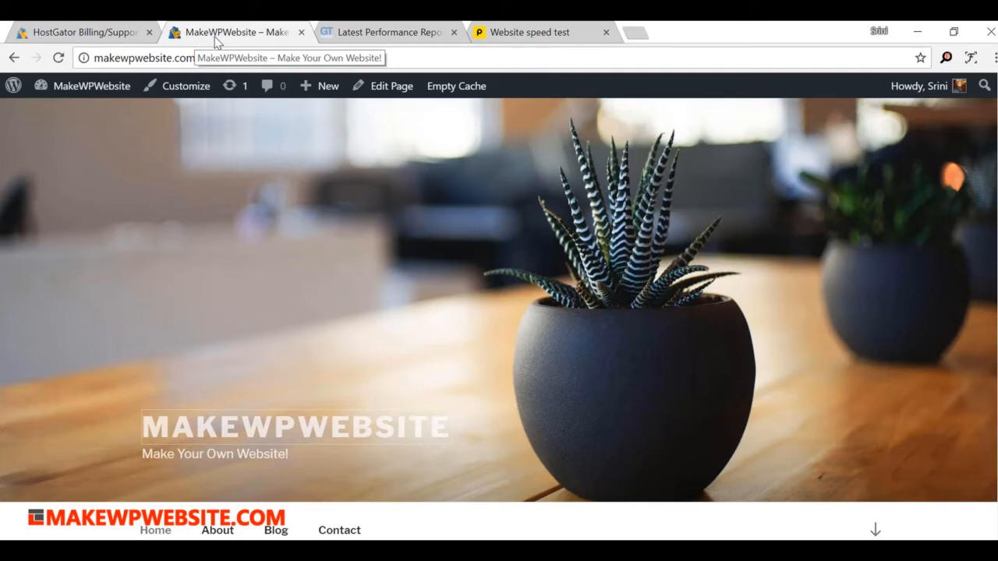
{"action": "mouse_move", "coordinate": [83, 89]}
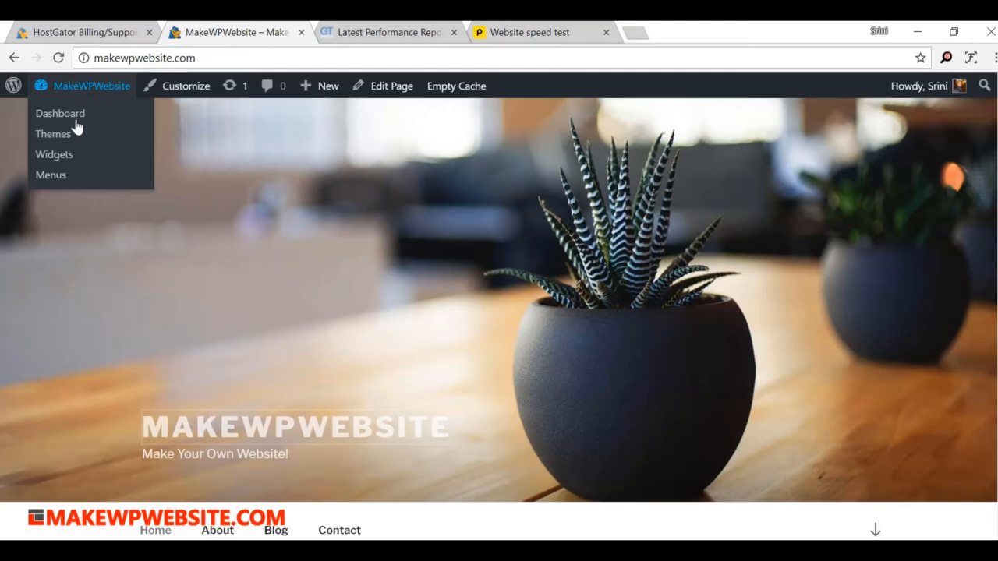
{"action": "left_click", "coordinate": [75, 114]}
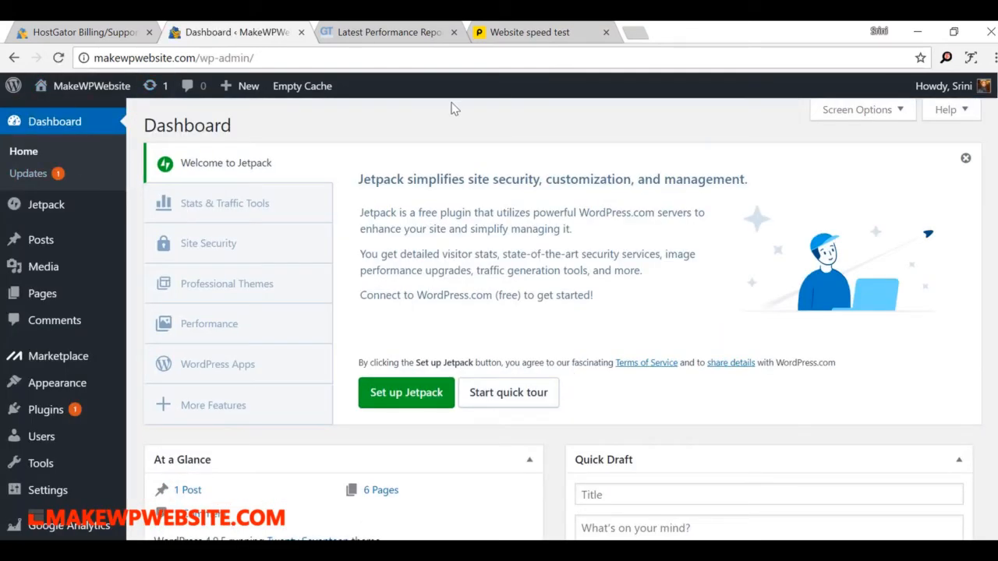
- Check the profile picture in the WordPress account menu and look over the Gravatar home page
{"action": "key", "text": "alt+Tab"}
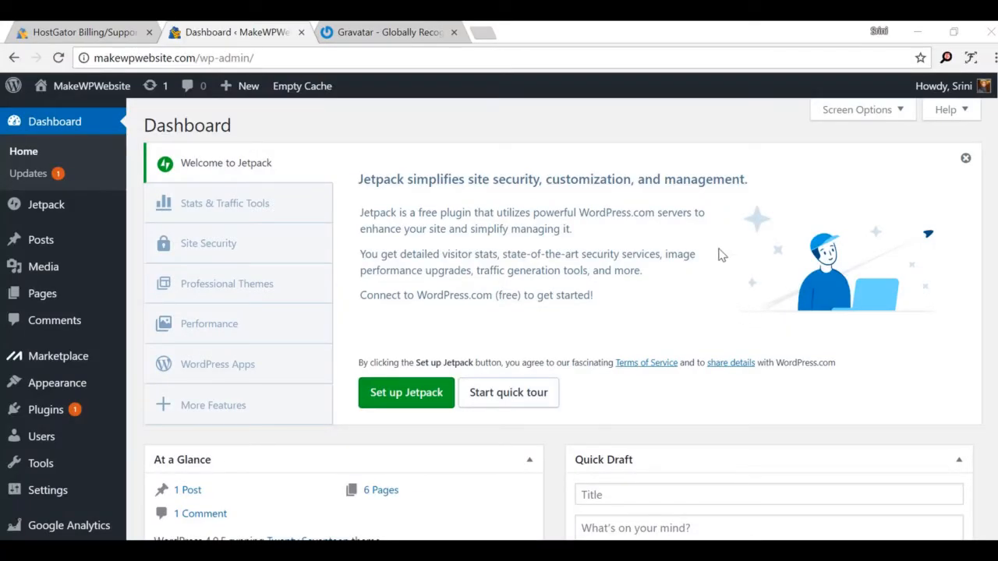
{"action": "mouse_move", "coordinate": [983, 90]}
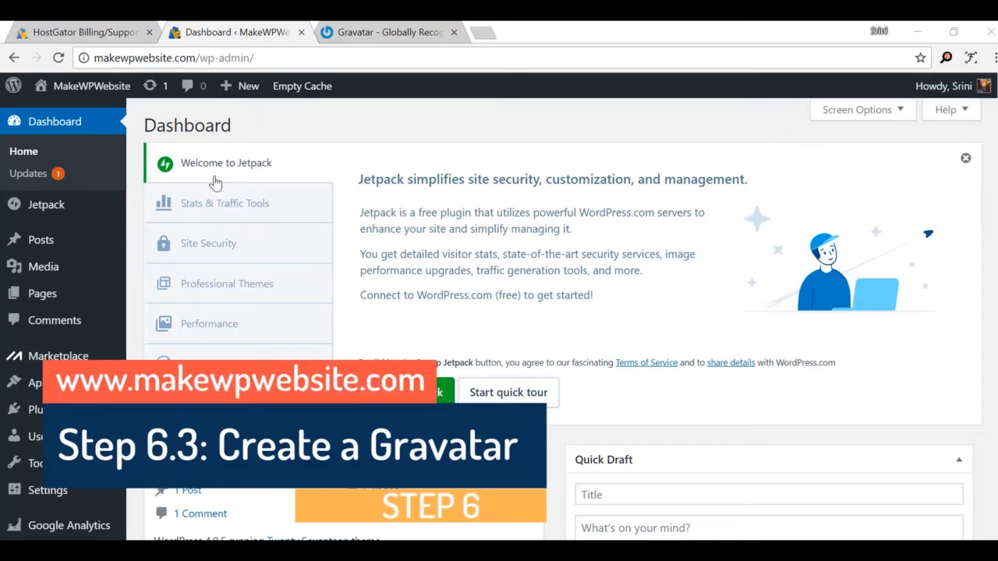
{"action": "mouse_move", "coordinate": [947, 85]}
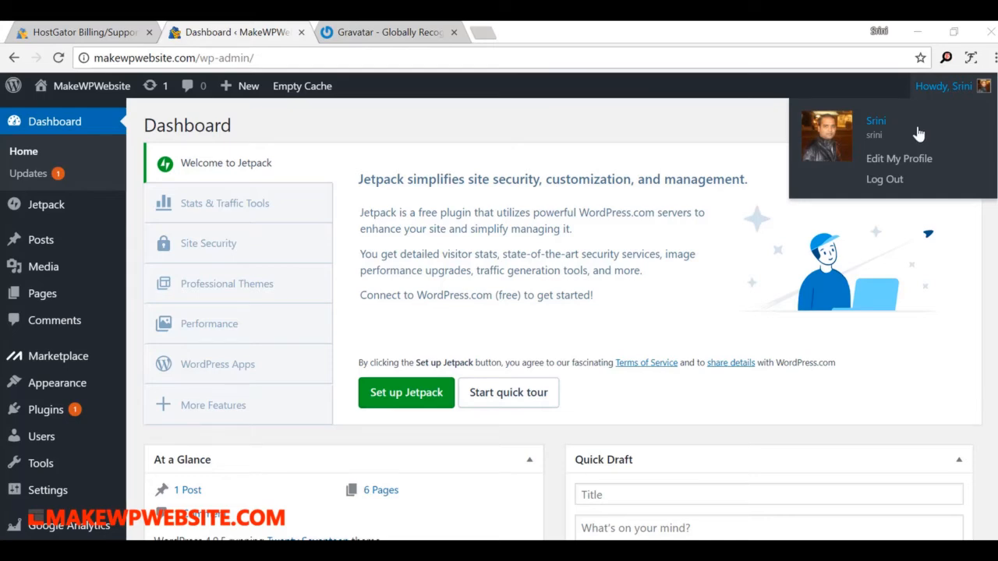
{"action": "left_click", "coordinate": [398, 39]}
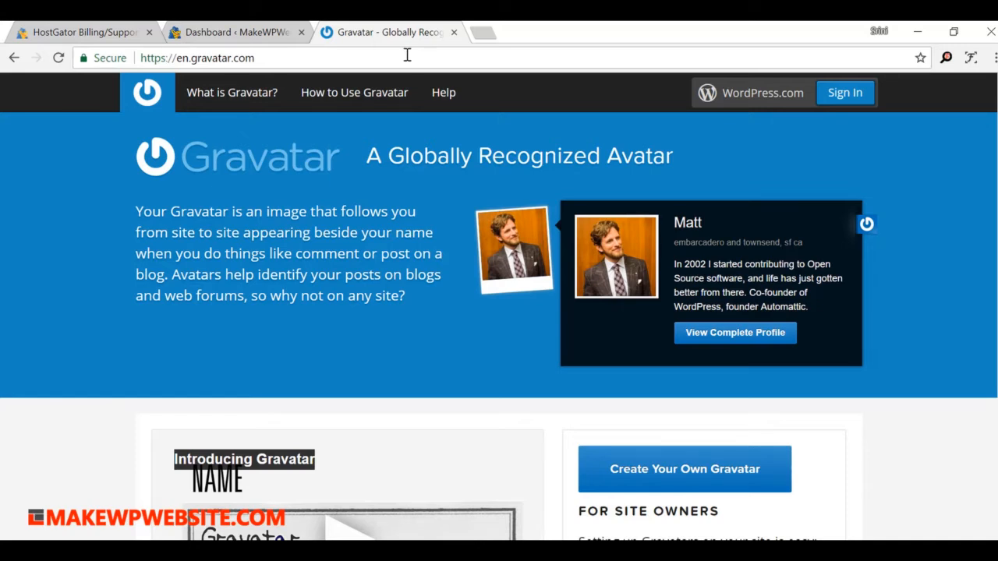
{"action": "left_click", "coordinate": [244, 35]}
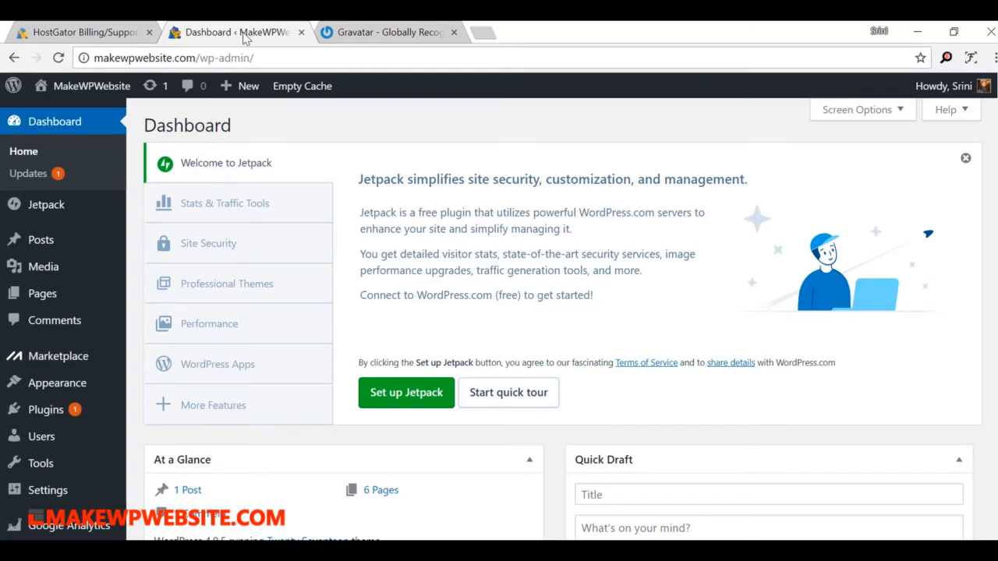
{"action": "left_click", "coordinate": [360, 33]}
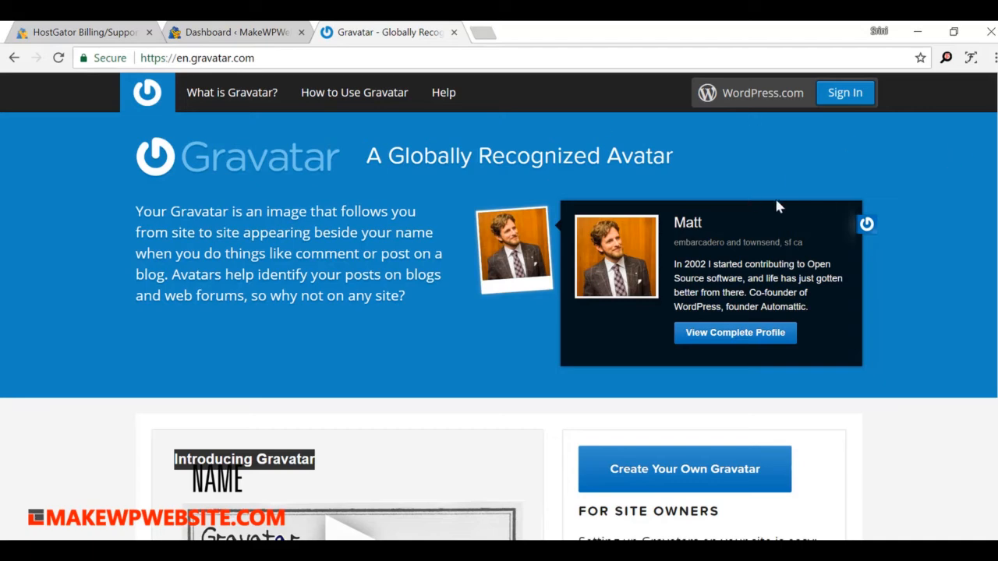
{"action": "scroll", "coordinate": [832, 194], "scroll_direction": "down", "scroll_amount": 2}
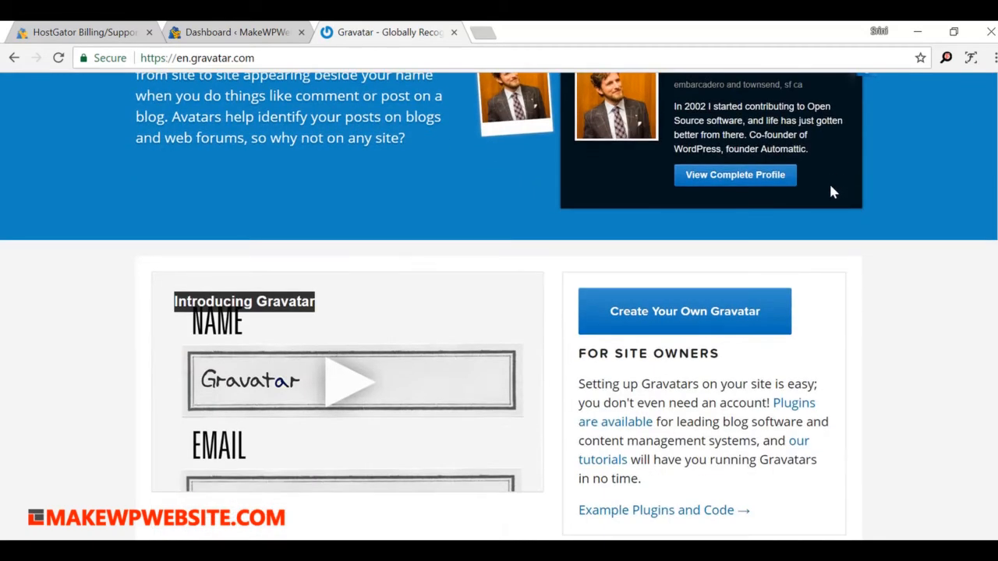
{"action": "scroll", "coordinate": [831, 192], "scroll_direction": "up", "scroll_amount": 2}
- Sign in to Gravatar with the WordPress.com account's email and password, and look over the email and image options under Manage Gravatars
{"action": "left_click", "coordinate": [847, 101]}
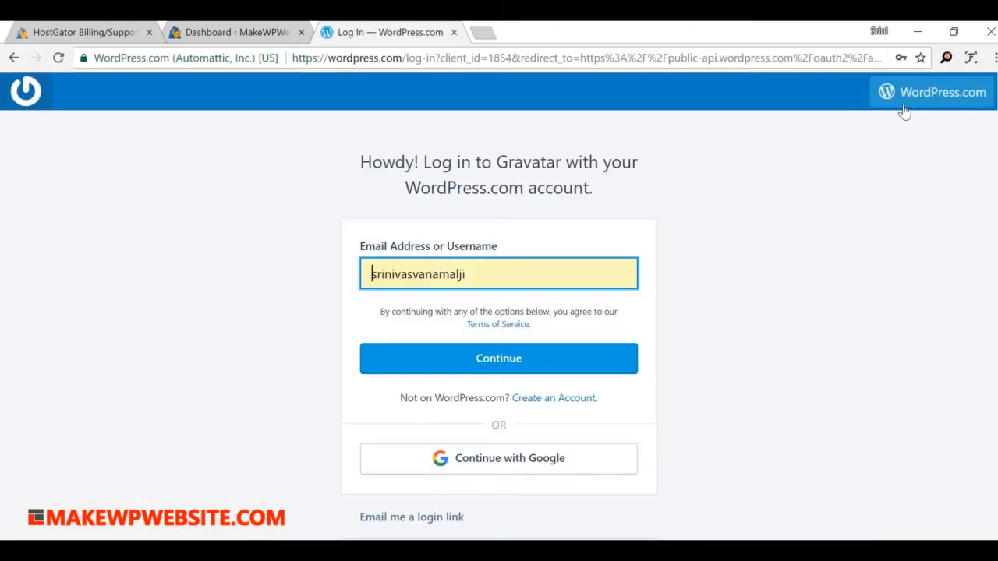
{"action": "scroll", "coordinate": [518, 448], "scroll_direction": "down", "scroll_amount": 2}
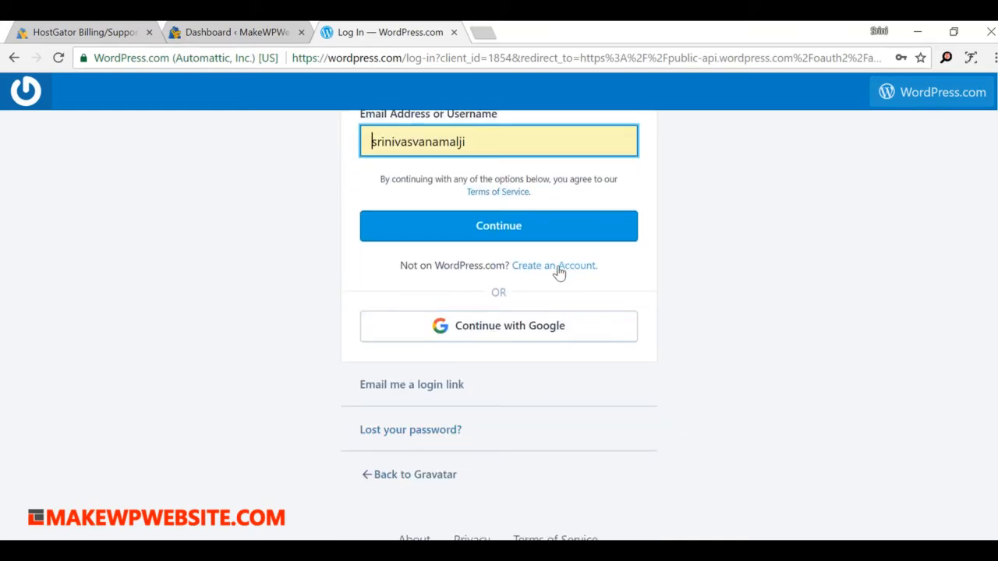
{"action": "scroll", "coordinate": [838, 320], "scroll_direction": "up", "scroll_amount": 2}
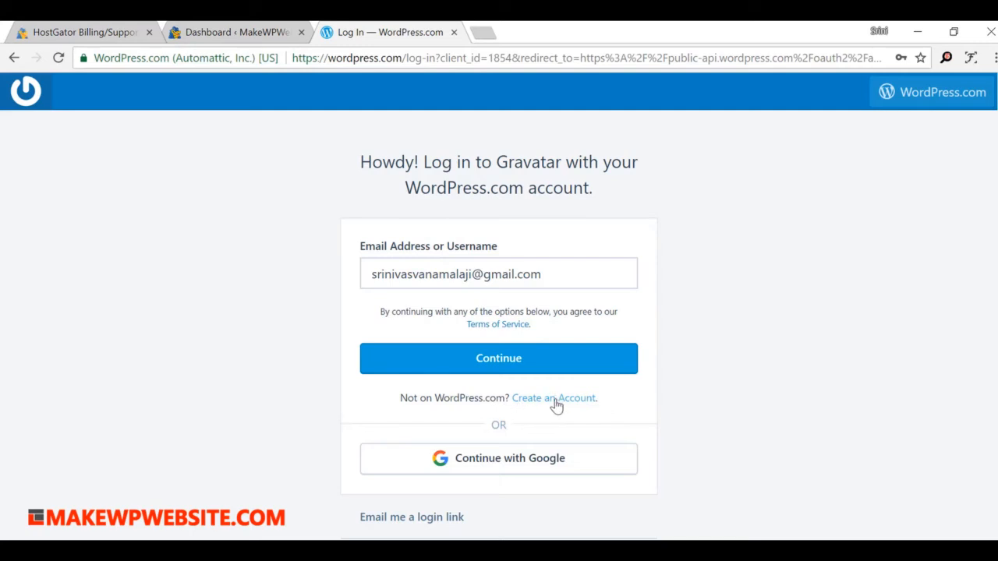
{"action": "left_click", "coordinate": [496, 365]}
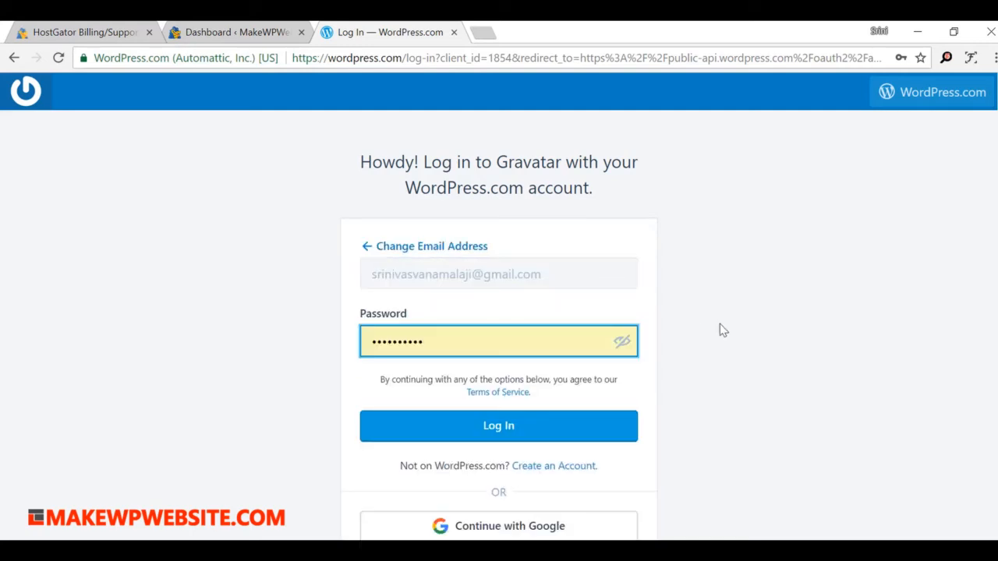
{"action": "key", "text": "Return"}
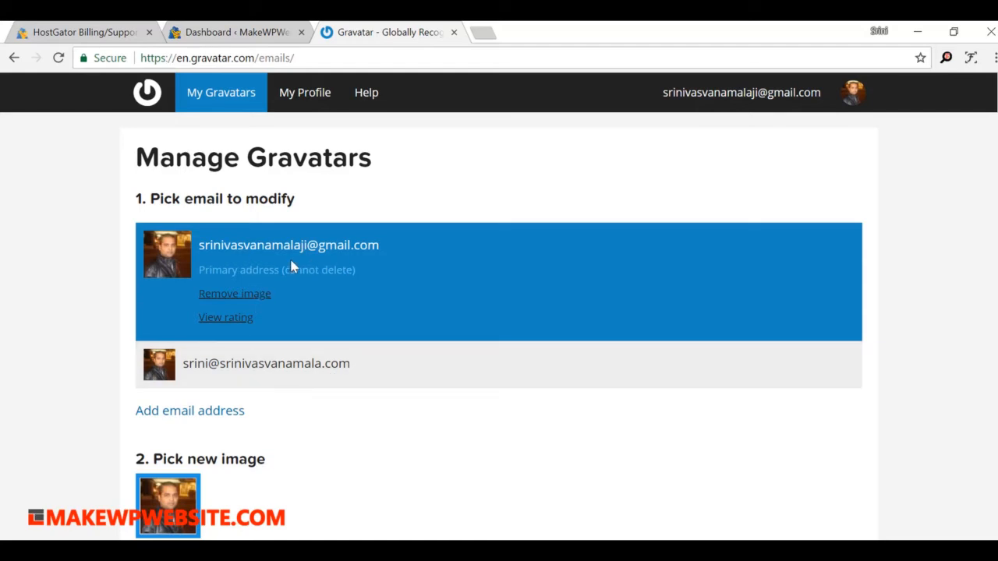
{"action": "scroll", "coordinate": [167, 388], "scroll_direction": "down", "scroll_amount": 2}
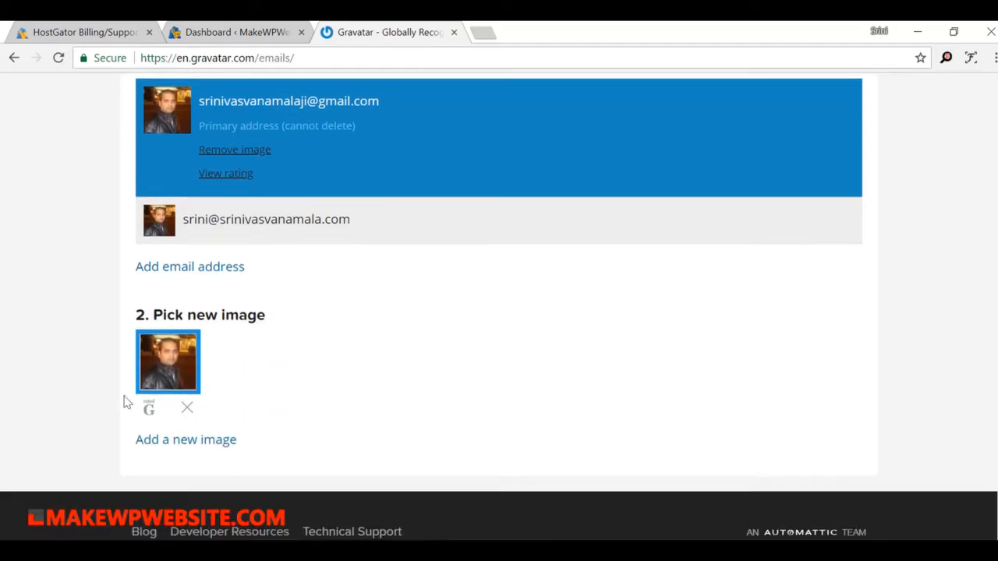
{"action": "scroll", "coordinate": [161, 311], "scroll_direction": "up", "scroll_amount": 2}
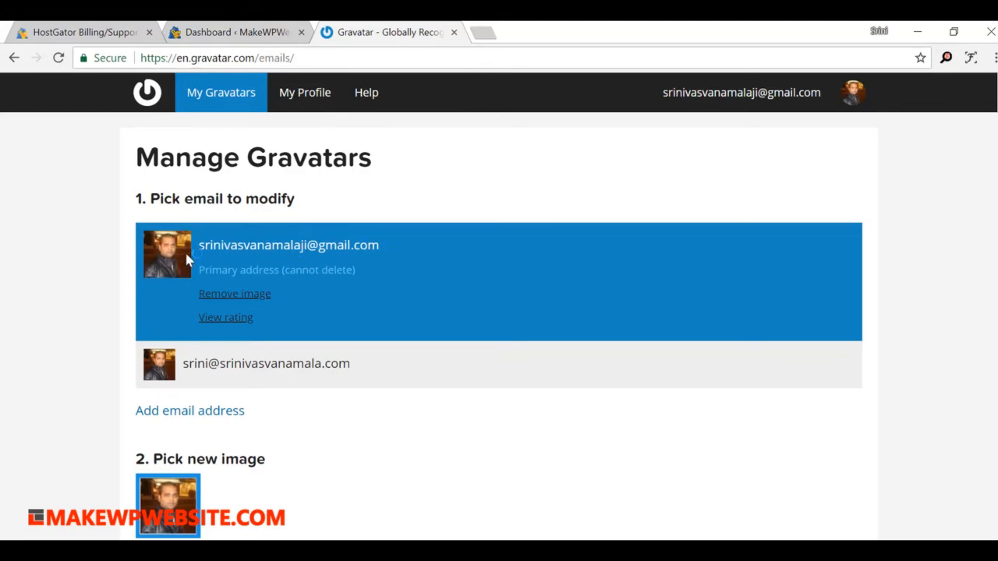
- Compare the admin email address in WordPress General Settings and the account's profile picture with the primary email and image on Gravatar
{"action": "left_click", "coordinate": [215, 35]}
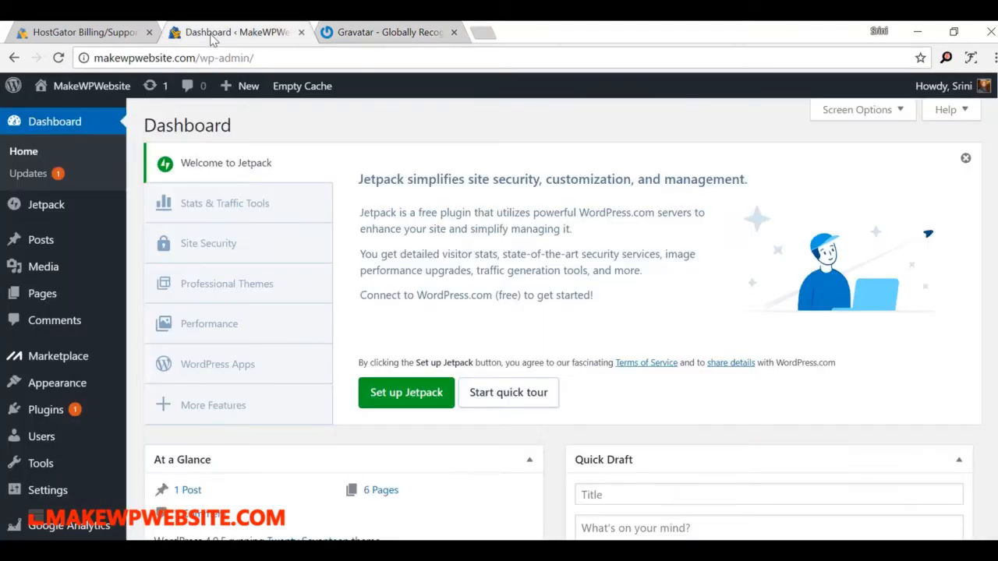
{"action": "mouse_move", "coordinate": [56, 496]}
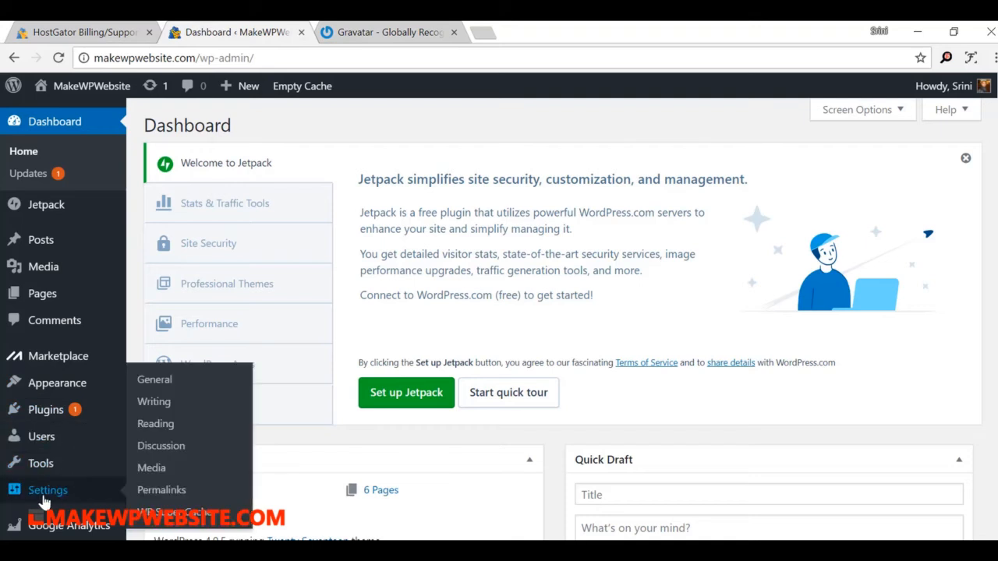
{"action": "left_click", "coordinate": [164, 382]}
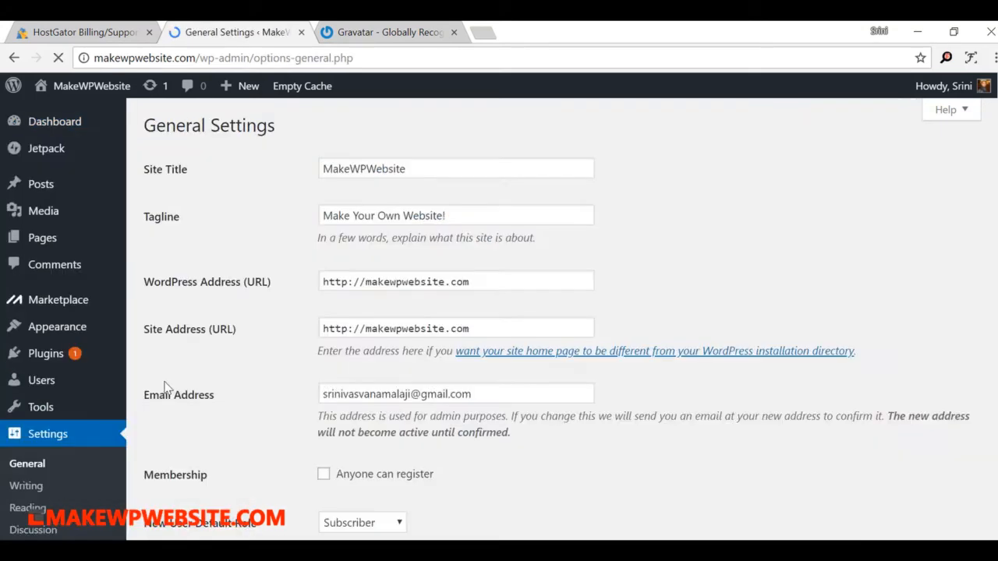
{"action": "left_click", "coordinate": [480, 395]}
{"action": "triple_click", "coordinate": [454, 395]}
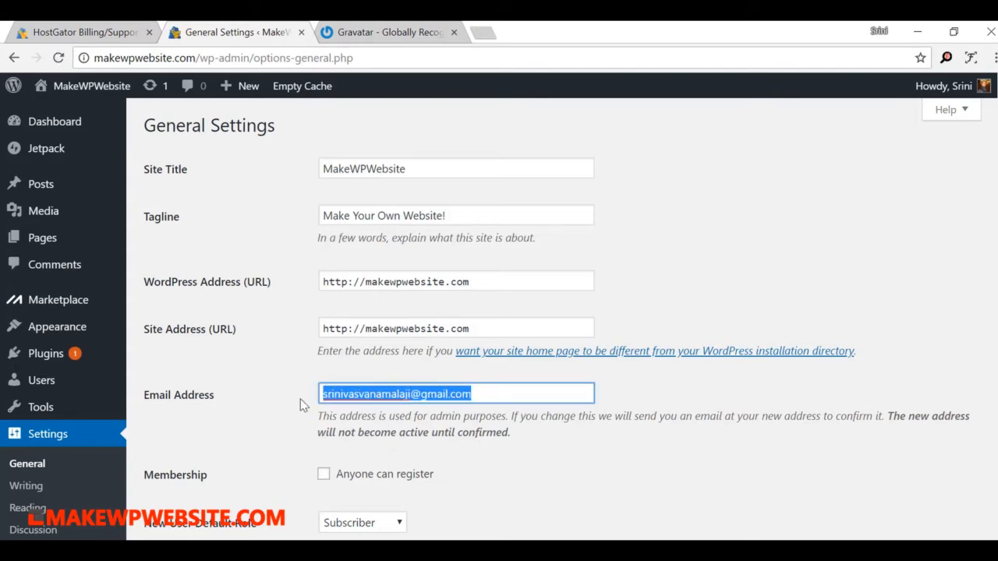
{"action": "left_click", "coordinate": [483, 398]}
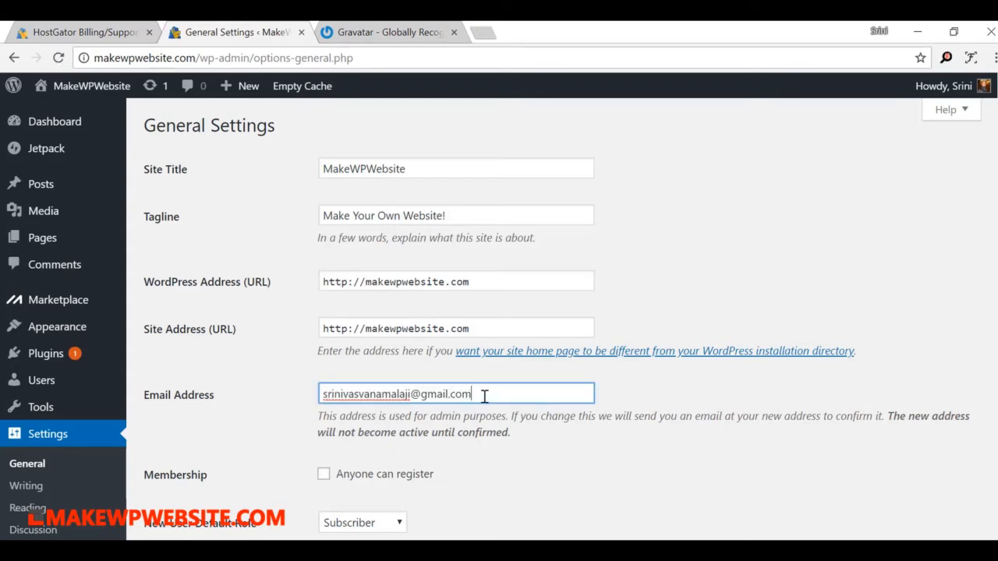
{"action": "left_click_drag", "start_coordinate": [481, 396], "coordinate": [305, 408]}
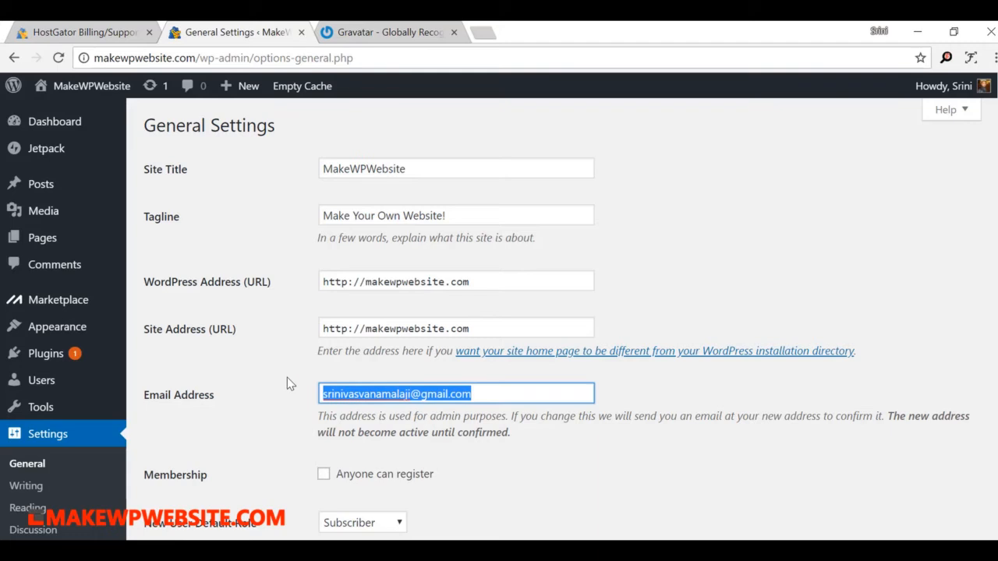
{"action": "left_click", "coordinate": [287, 377]}
{"action": "mouse_move", "coordinate": [947, 86]}
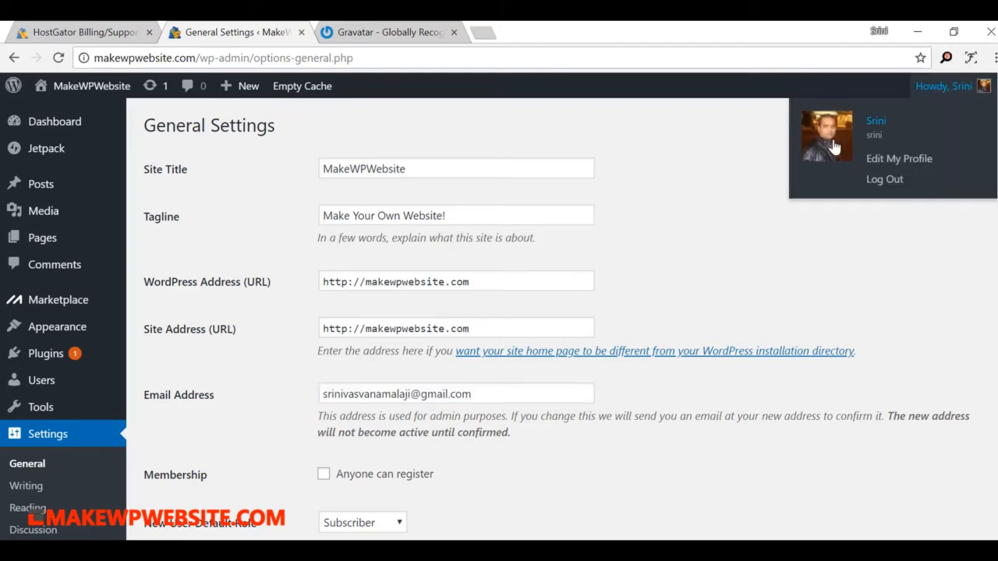
{"action": "left_click", "coordinate": [380, 35]}
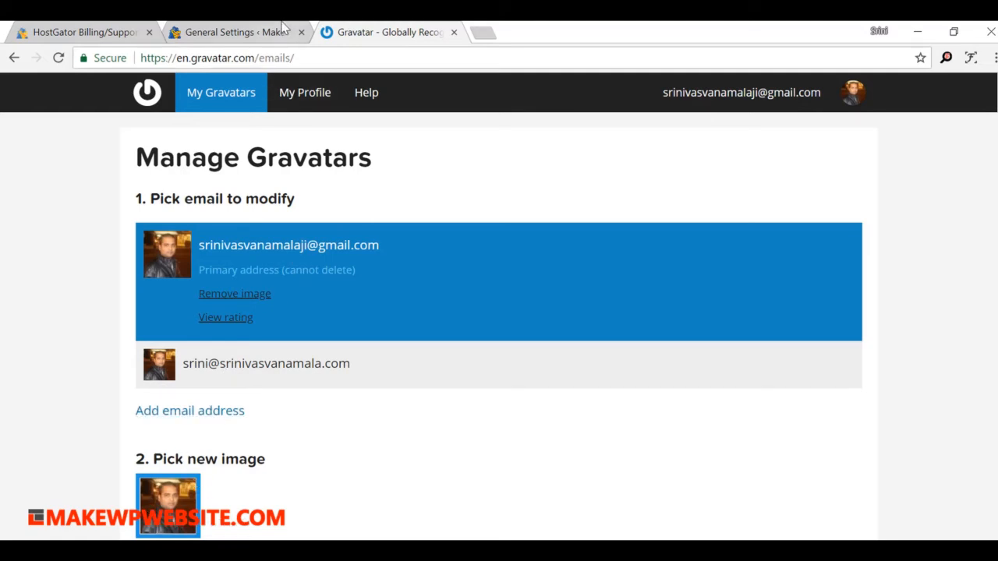
{"action": "left_click", "coordinate": [254, 24]}
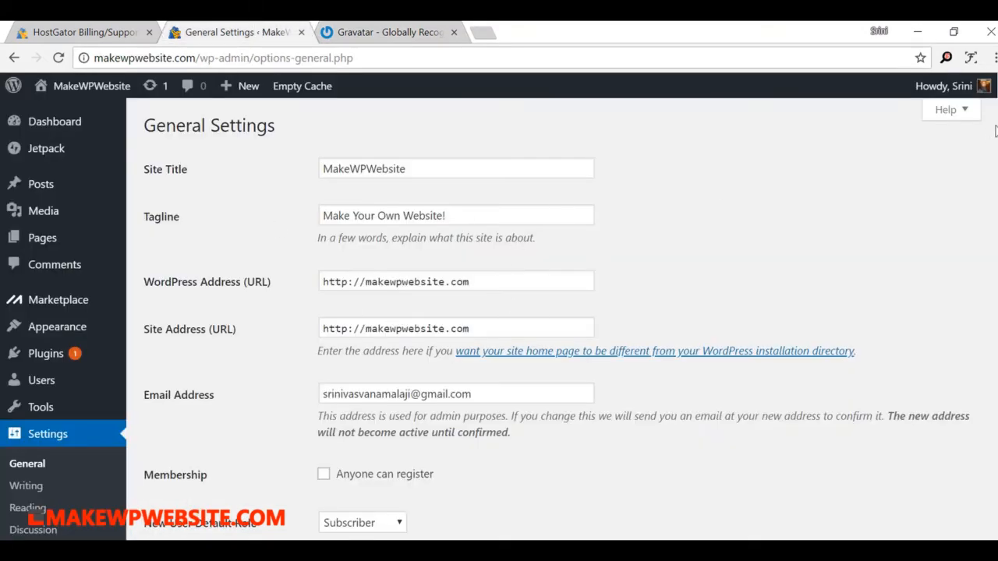
{"action": "mouse_move", "coordinate": [979, 87]}
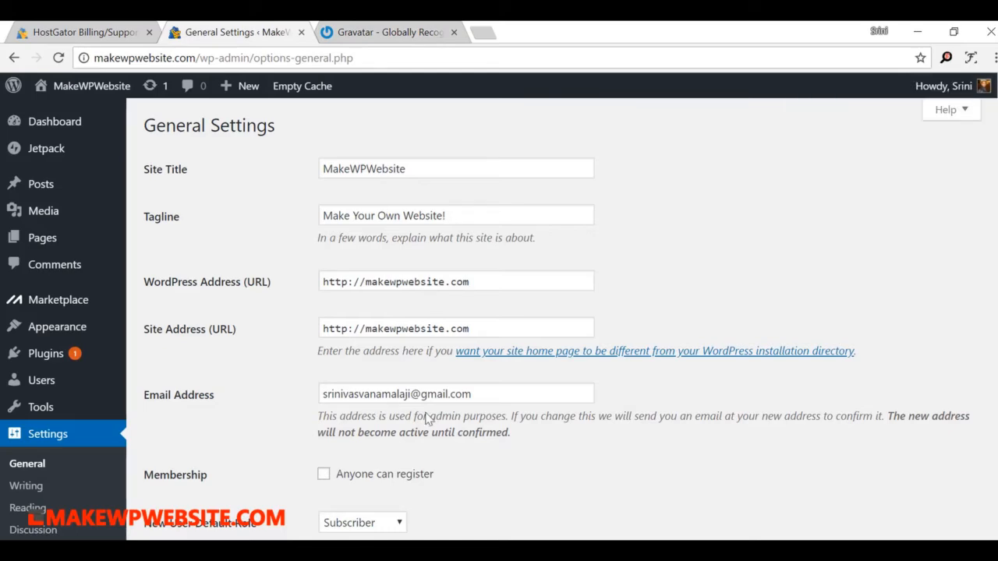
- Open the site's Discussion settings
{"action": "scroll", "coordinate": [427, 419], "scroll_direction": "down", "scroll_amount": 2}
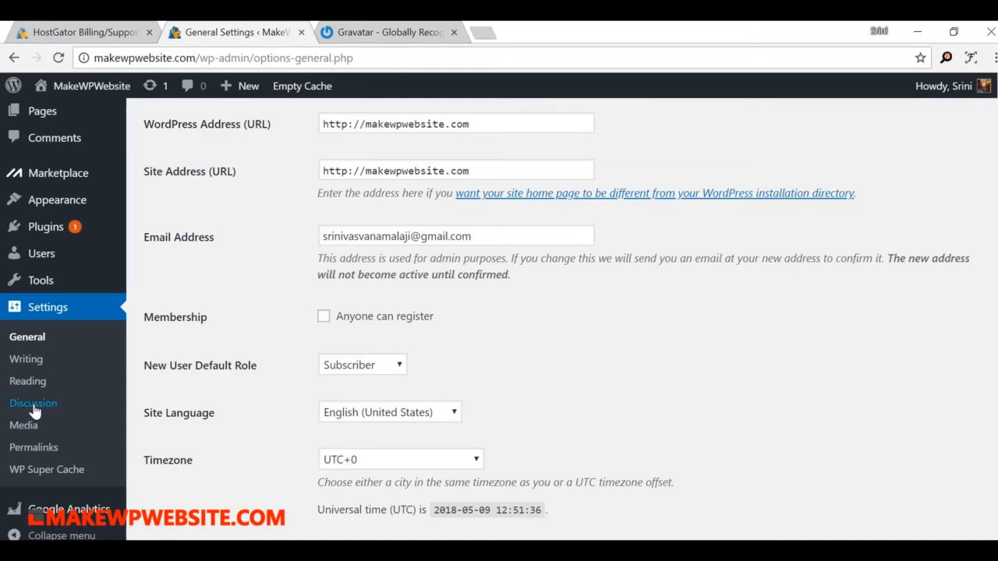
{"action": "left_click", "coordinate": [35, 411]}
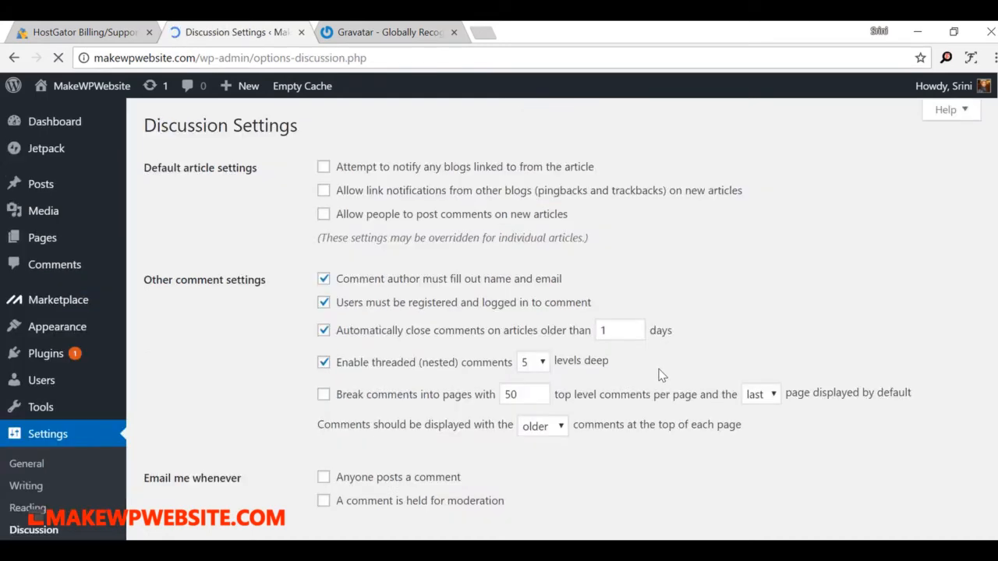
- Check the avatar options in the Discussion settings and compare the account's profile picture with the image under Manage Gravatars on Gravatar
{"action": "scroll", "coordinate": [659, 375], "scroll_direction": "down", "scroll_amount": 15}
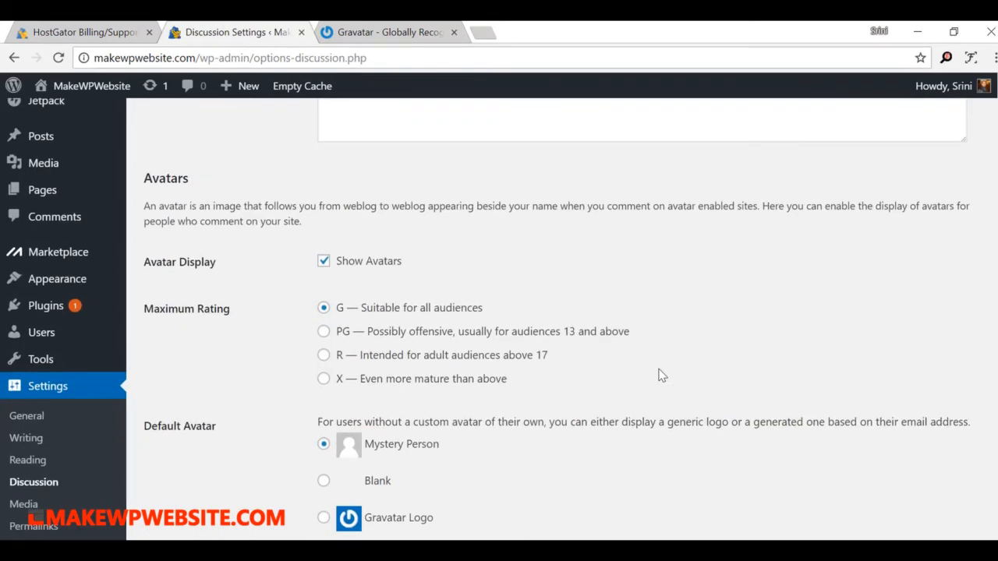
{"action": "left_click", "coordinate": [401, 33]}
{"action": "left_click", "coordinate": [222, 33]}
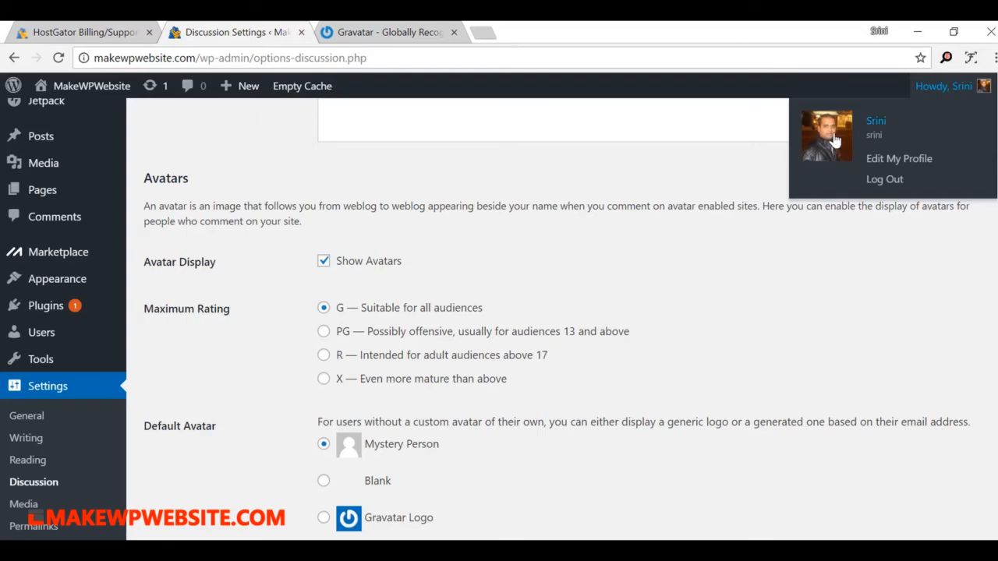
{"action": "left_click", "coordinate": [357, 35]}
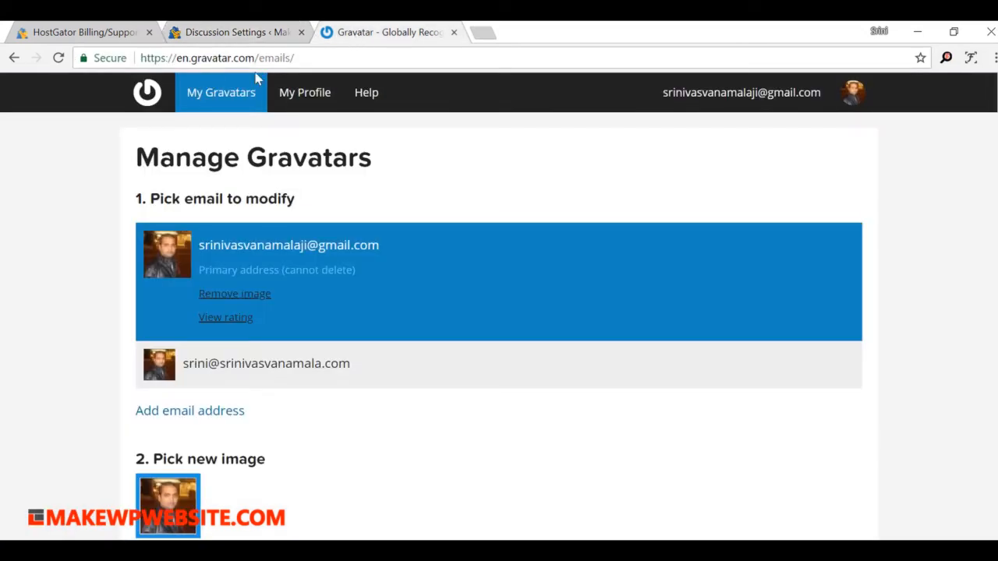
{"action": "left_click", "coordinate": [333, 60]}
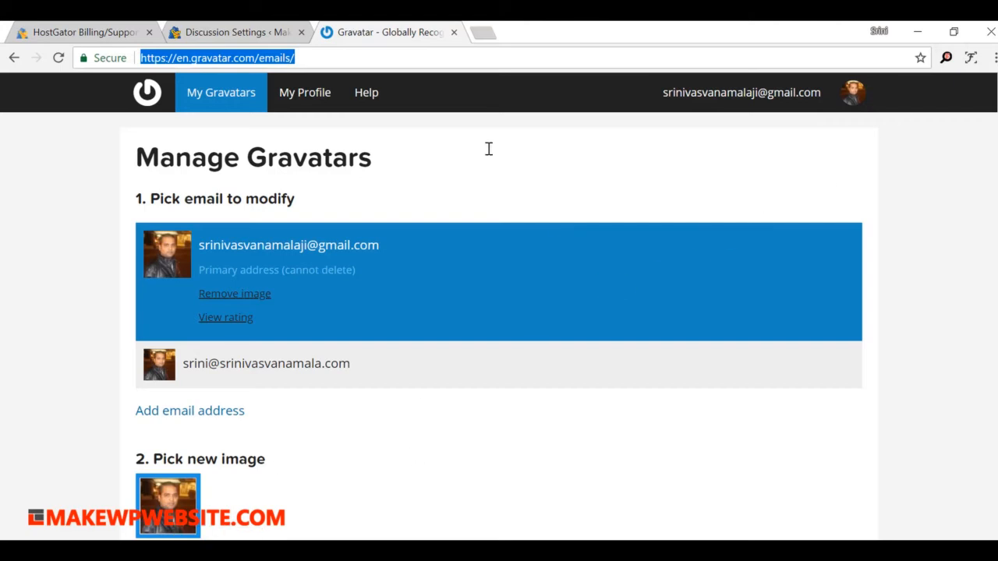
{"action": "left_click", "coordinate": [213, 35]}
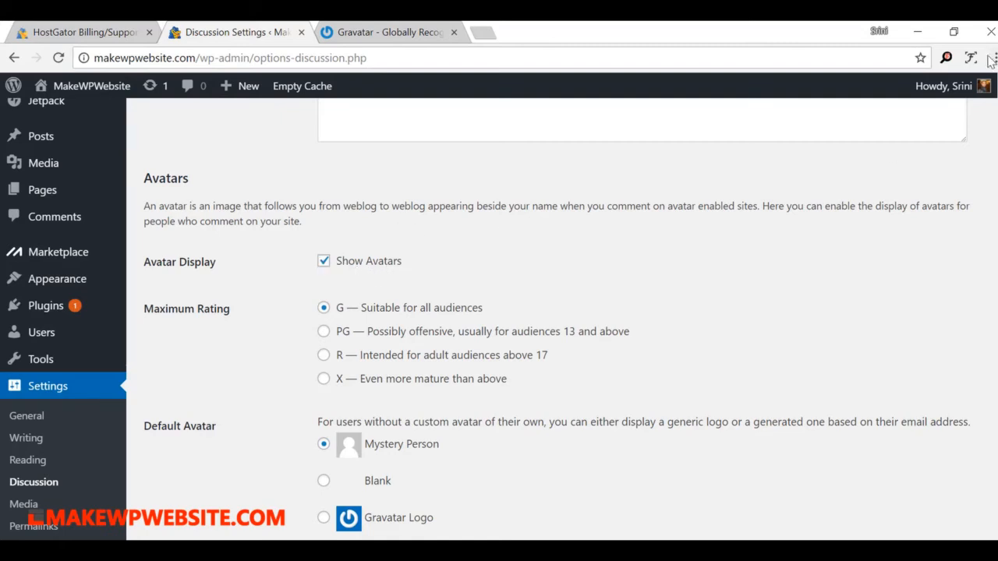
{"action": "mouse_move", "coordinate": [967, 88]}
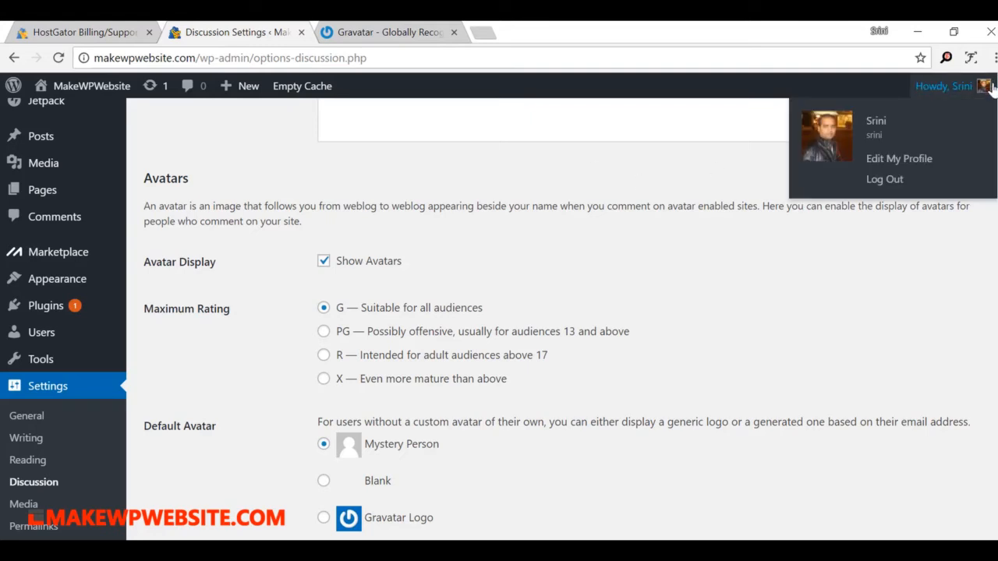
{"action": "left_click", "coordinate": [410, 32]}
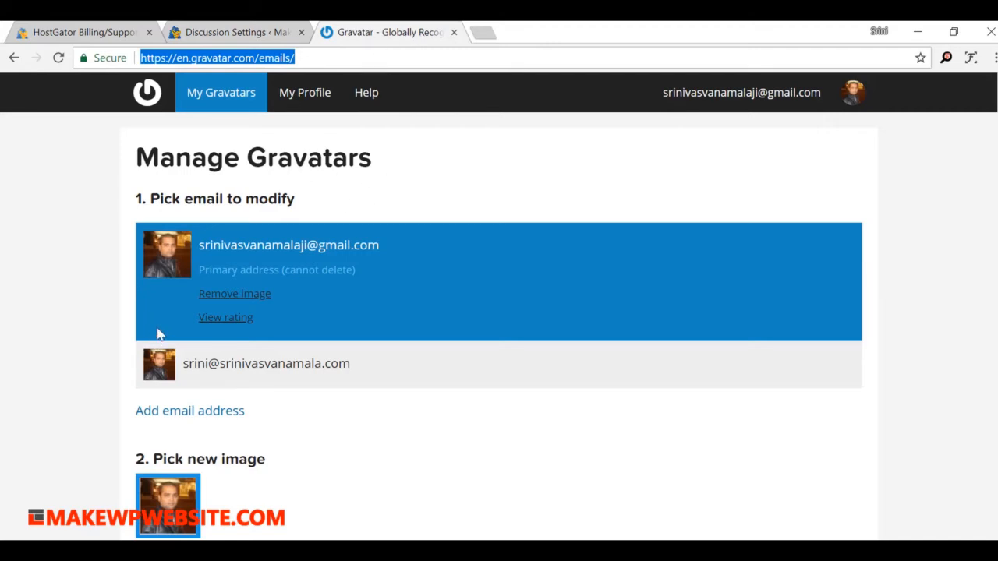
{"action": "left_click", "coordinate": [223, 29]}
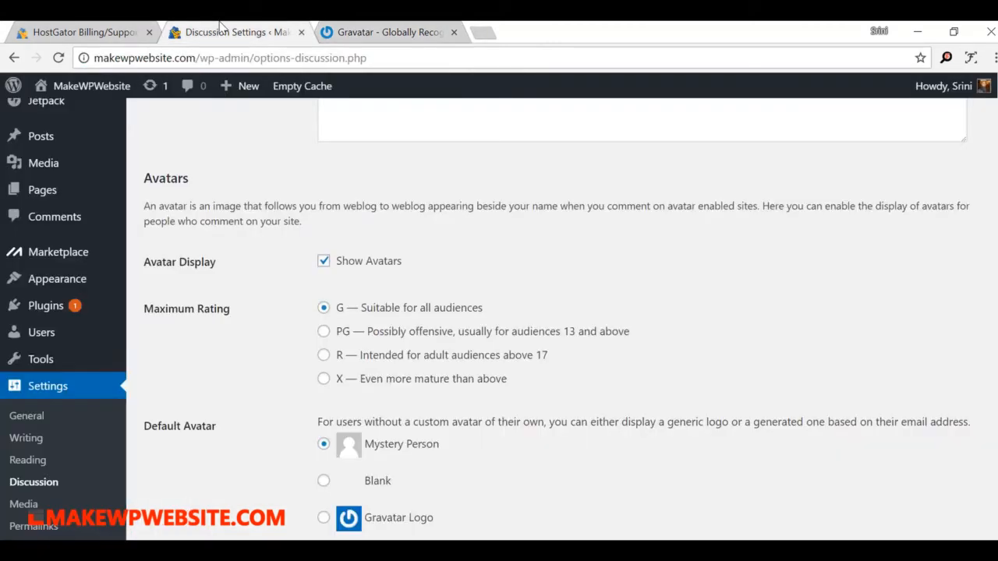
{"action": "left_click", "coordinate": [380, 38]}
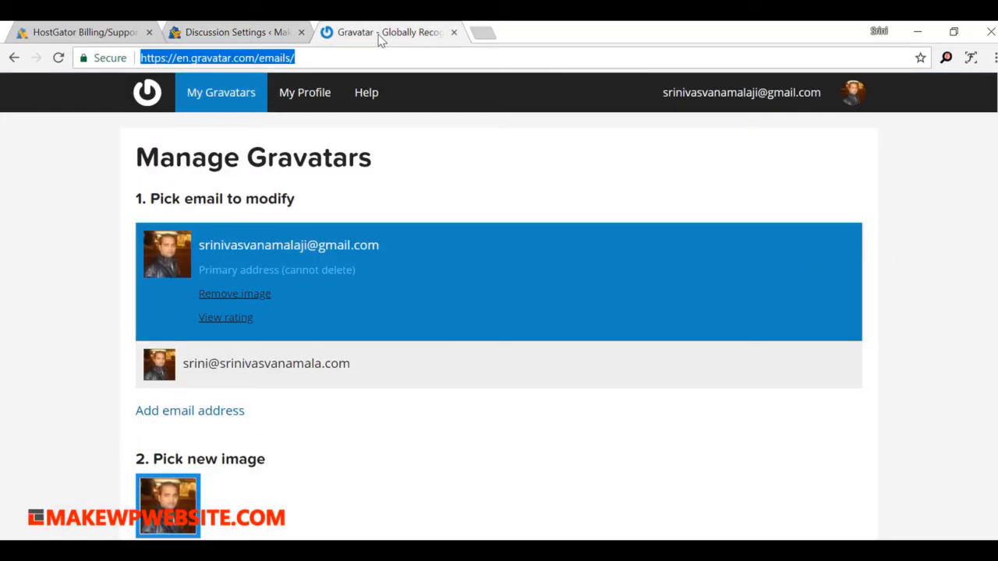
{"action": "left_click", "coordinate": [200, 36]}
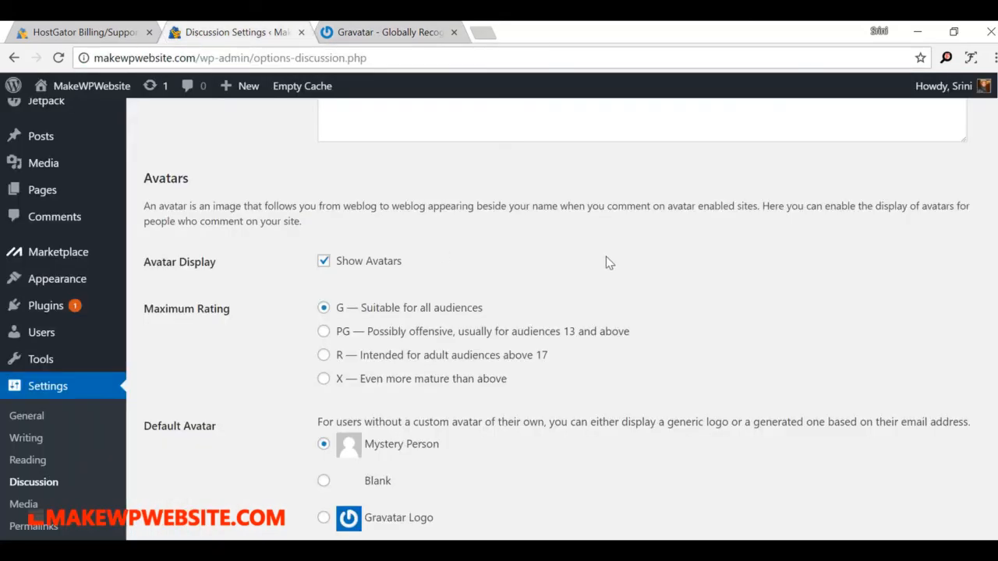
{"action": "scroll", "coordinate": [608, 262], "scroll_direction": "up", "scroll_amount": 15}
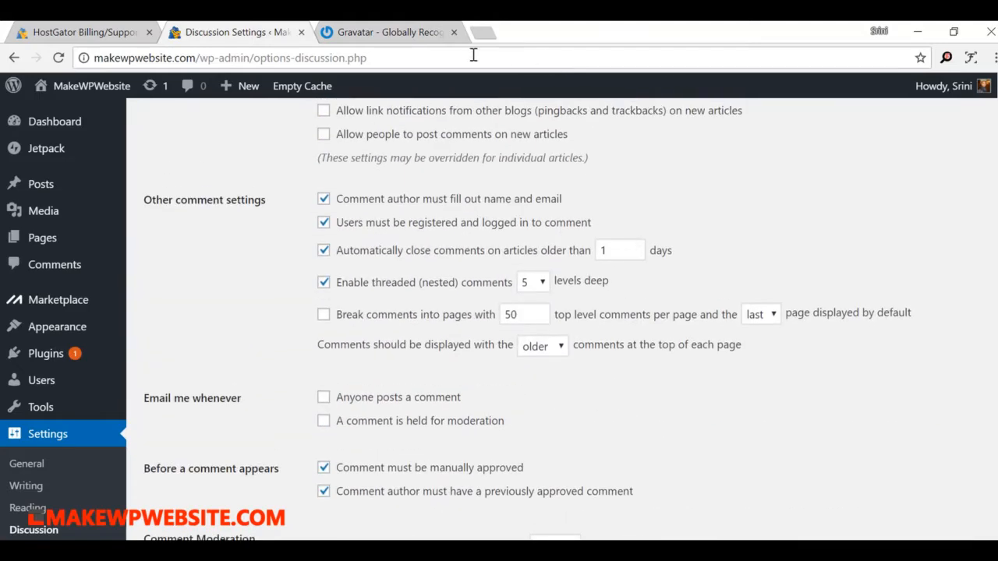
{"action": "left_click", "coordinate": [390, 32]}
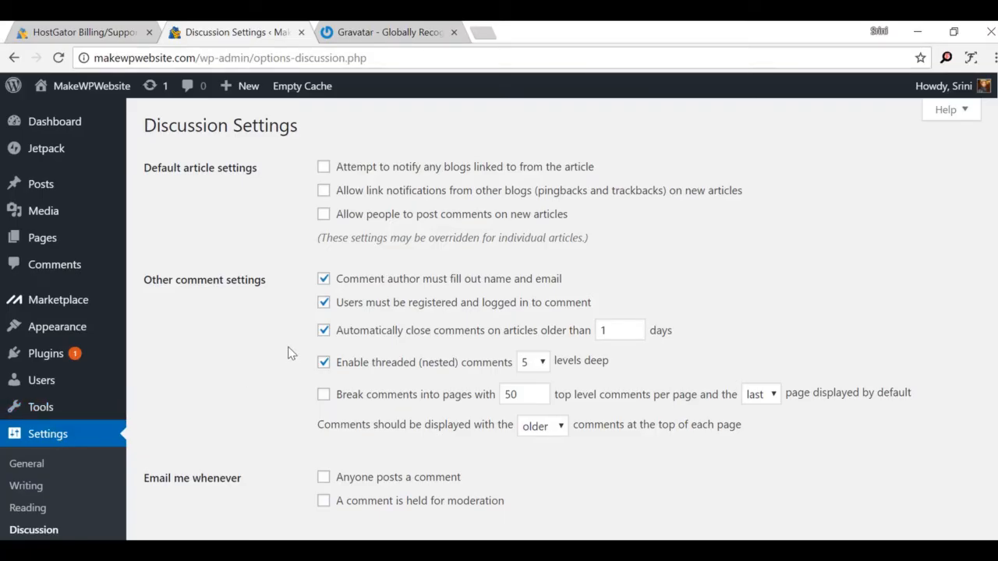
- Open the site's Permalink settings
{"action": "scroll", "coordinate": [287, 348], "scroll_direction": "down", "scroll_amount": 6}
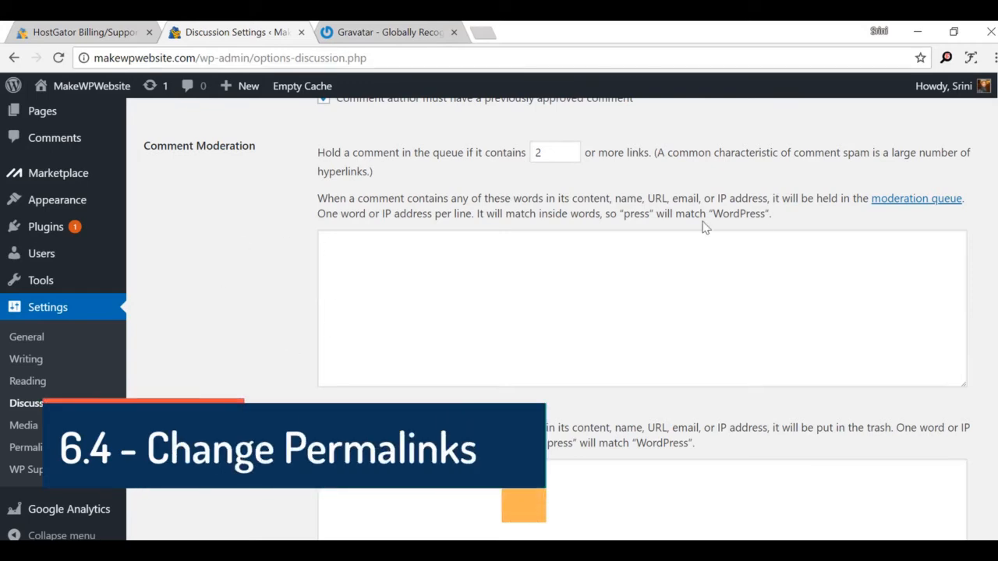
{"action": "left_click", "coordinate": [26, 448]}
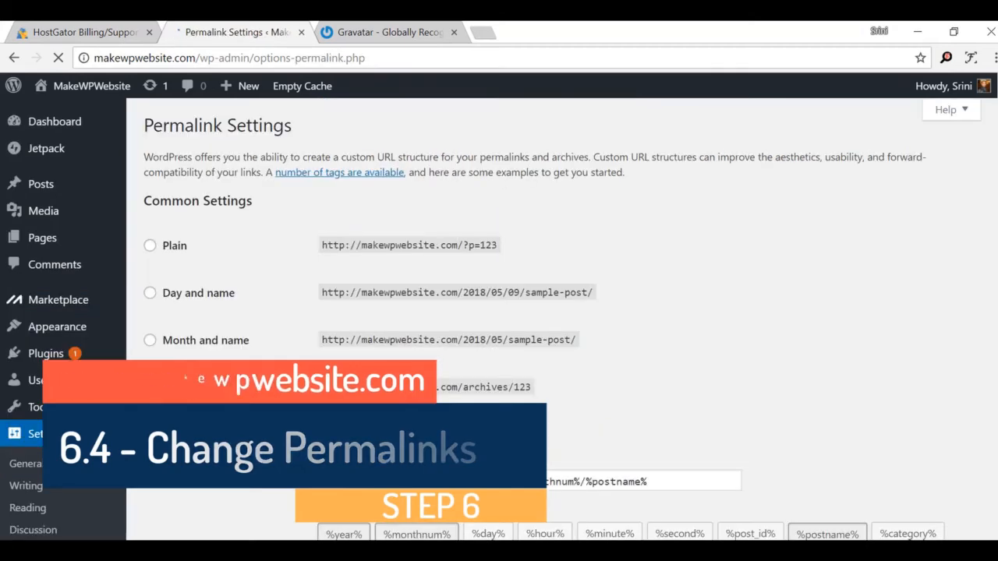
- Examine the /emails/ part of the Gravatar page address and the /sample-post/ part of the Post name permalink example
{"action": "left_click", "coordinate": [421, 31]}
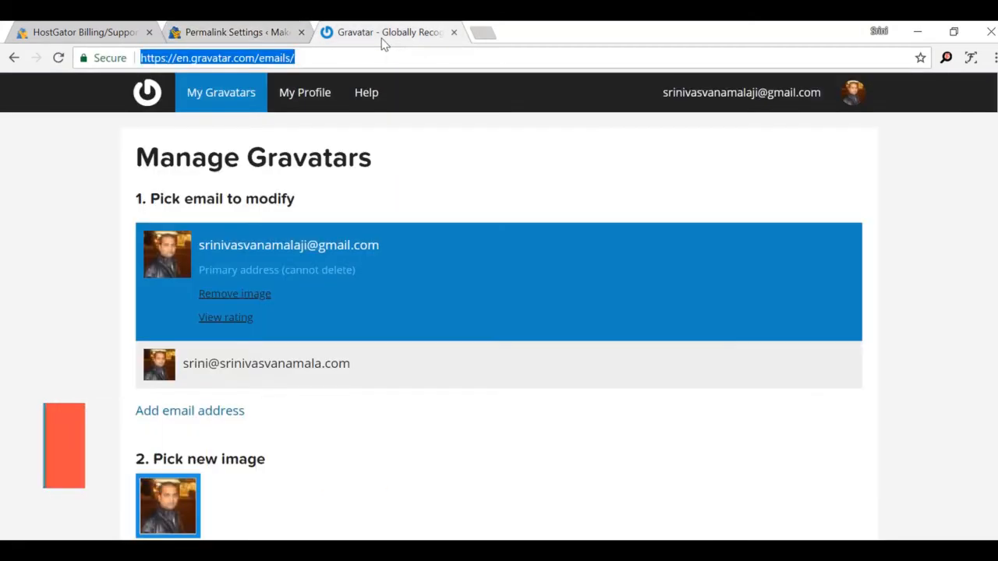
{"action": "left_click", "coordinate": [348, 62]}
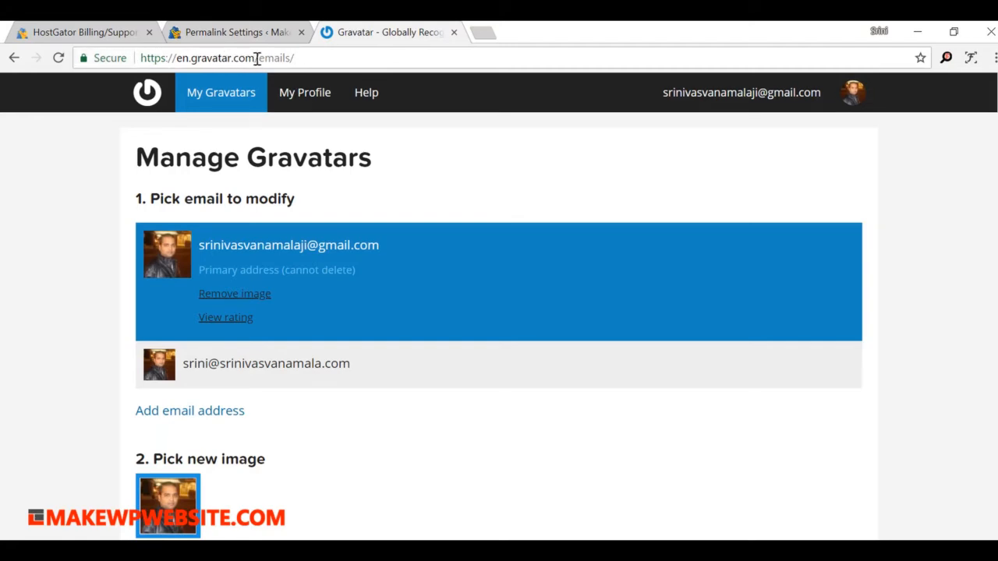
{"action": "left_click_drag", "start_coordinate": [256, 58], "coordinate": [317, 57]}
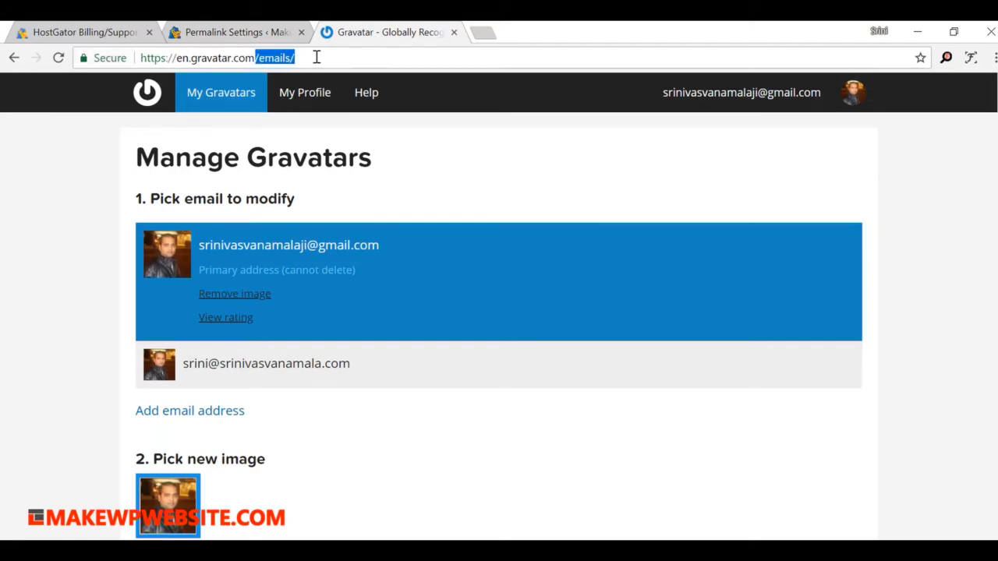
{"action": "left_click", "coordinate": [304, 60]}
{"action": "left_click_drag", "start_coordinate": [255, 59], "coordinate": [313, 57]}
{"action": "left_click", "coordinate": [311, 57]}
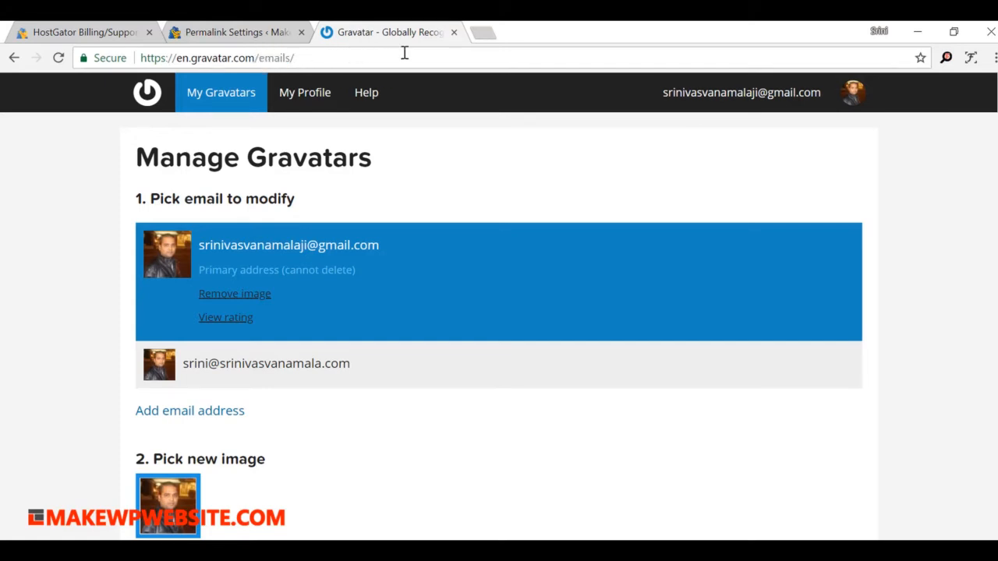
{"action": "left_click", "coordinate": [271, 34]}
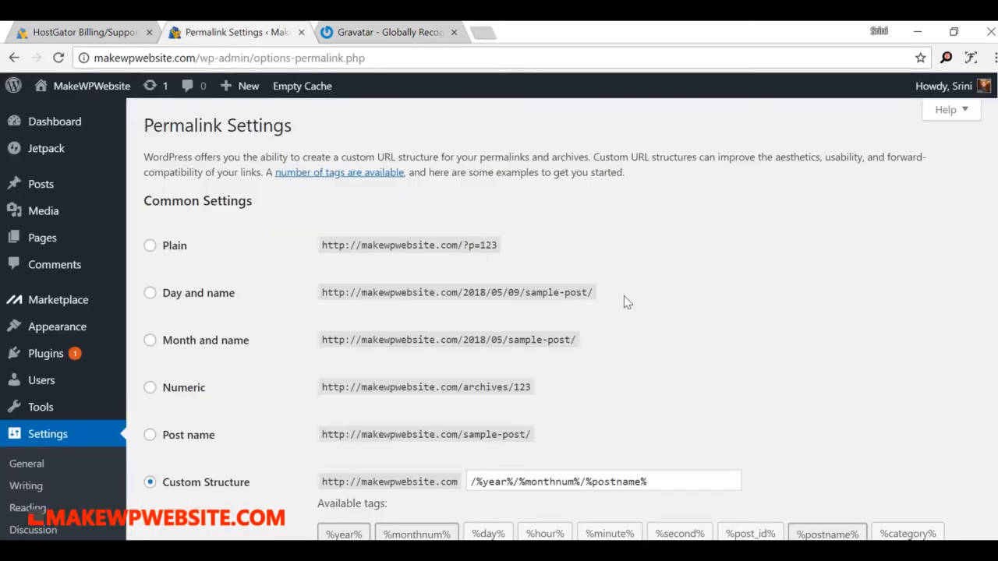
{"action": "scroll", "coordinate": [624, 297], "scroll_direction": "down", "scroll_amount": 1}
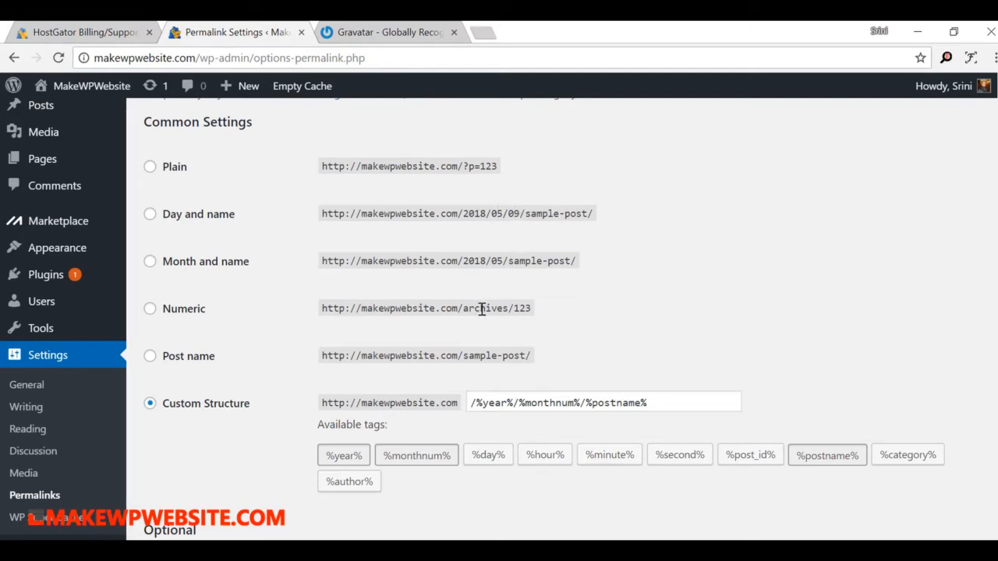
{"action": "left_click_drag", "start_coordinate": [459, 357], "coordinate": [560, 357]}
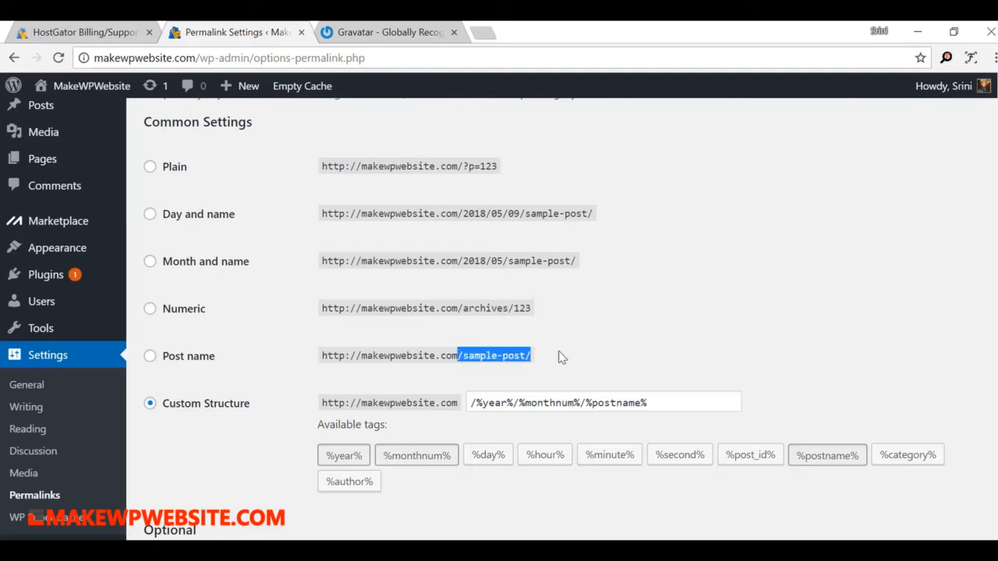
{"action": "left_click", "coordinate": [757, 281]}
- Replace the custom permalink structure with the category and post name tags, /%category%/%postname%/, and save the changes
{"action": "scroll", "coordinate": [760, 279], "scroll_direction": "down", "scroll_amount": 2}
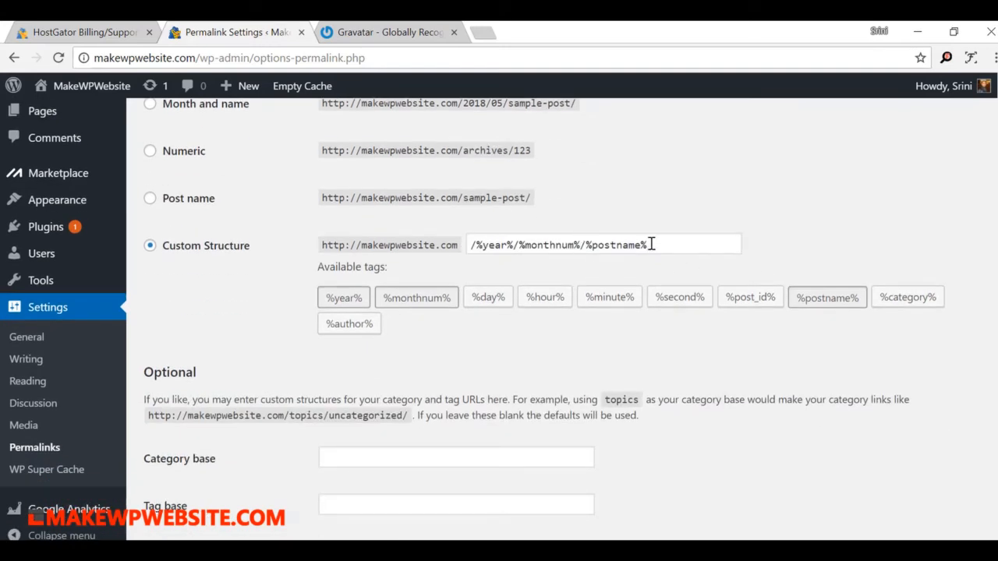
{"action": "left_click_drag", "start_coordinate": [652, 245], "coordinate": [410, 248]}
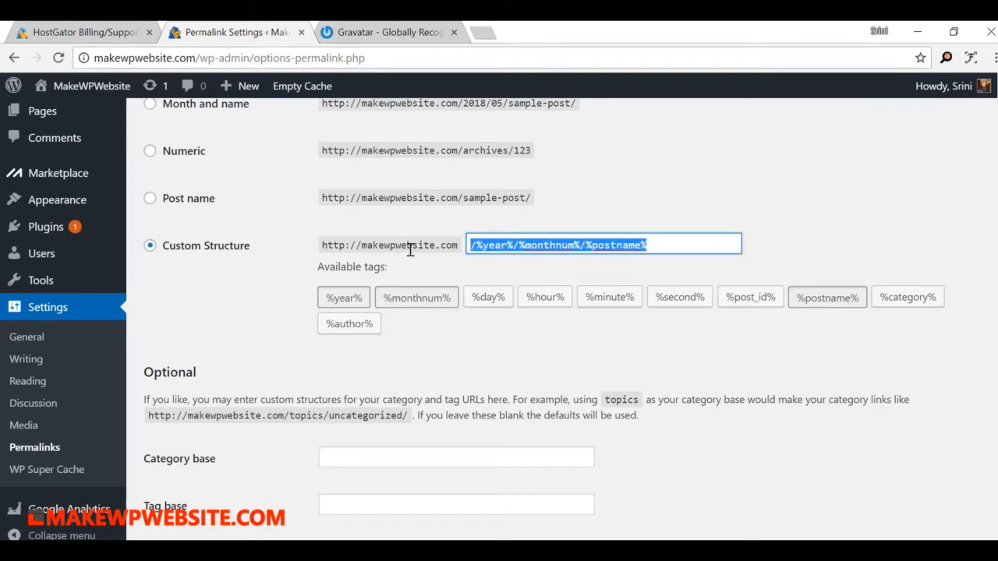
{"action": "key", "text": "BackSpace"}
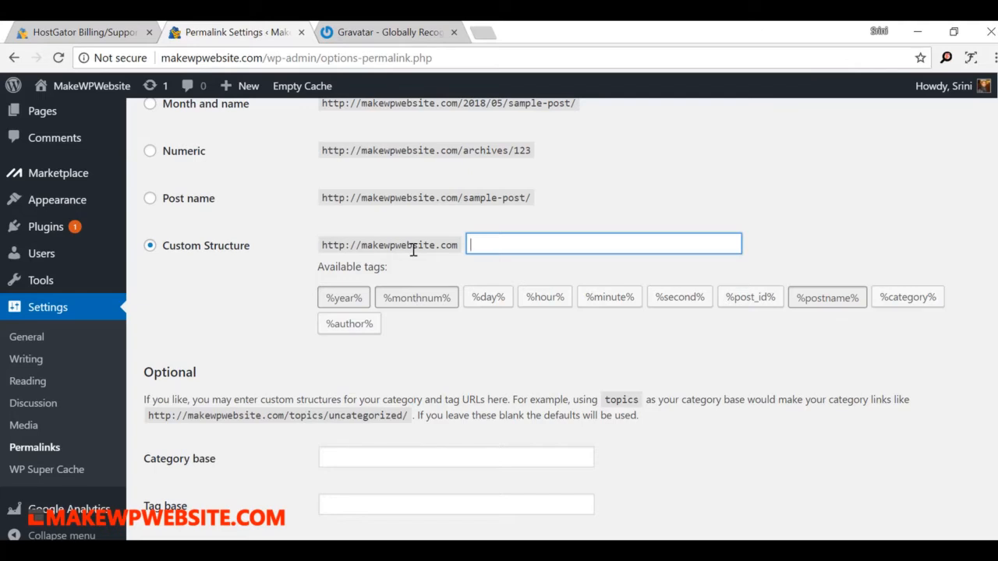
{"action": "left_click", "coordinate": [899, 304]}
{"action": "left_click", "coordinate": [839, 304]}
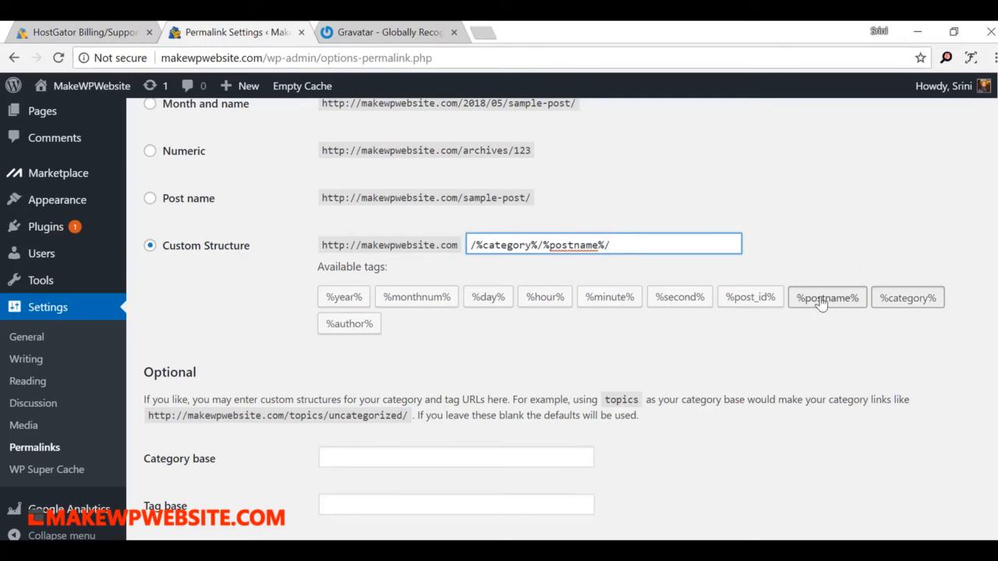
{"action": "scroll", "coordinate": [494, 361], "scroll_direction": "down", "scroll_amount": 1}
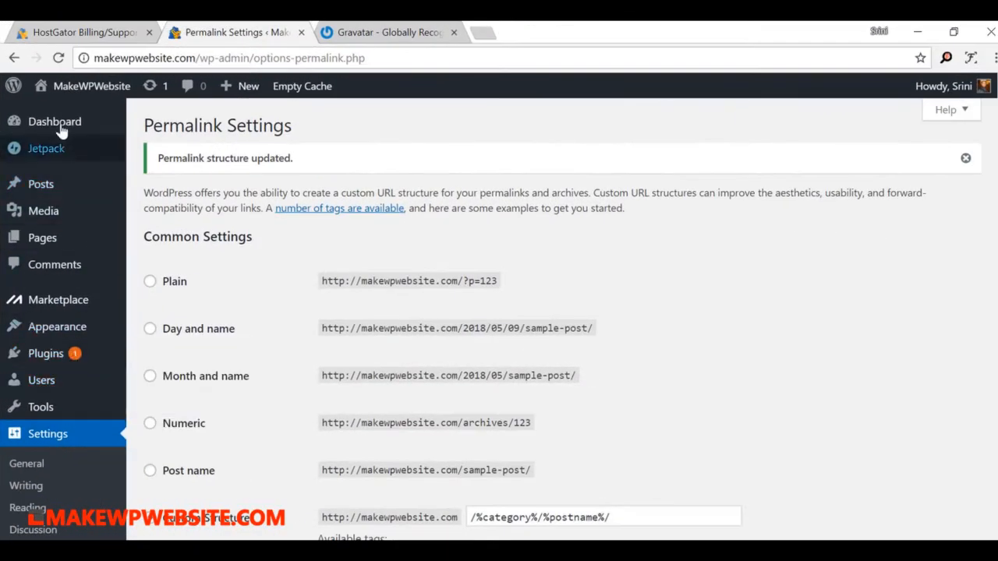
- Open the list of installed plugins and look over its entries from Akismet Anti-Spam to WP Super Cache
{"action": "mouse_move", "coordinate": [46, 362]}
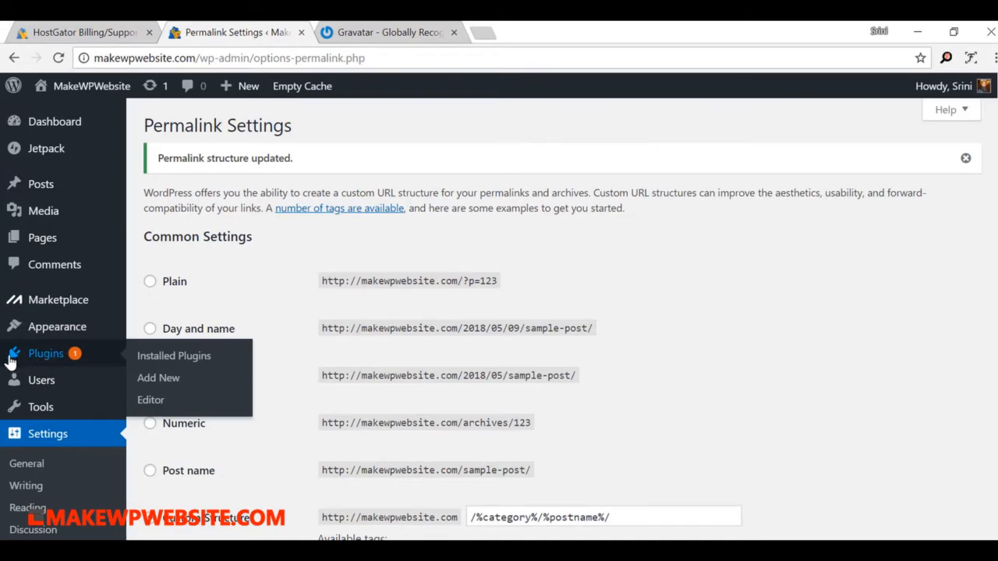
{"action": "left_click", "coordinate": [180, 359]}
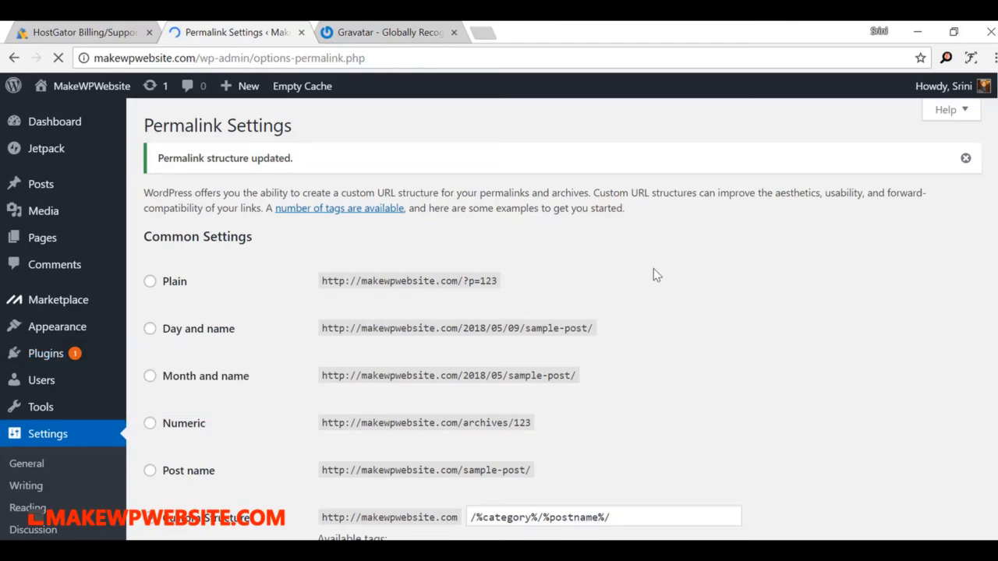
{"action": "scroll", "coordinate": [655, 274], "scroll_direction": "down", "scroll_amount": 5}
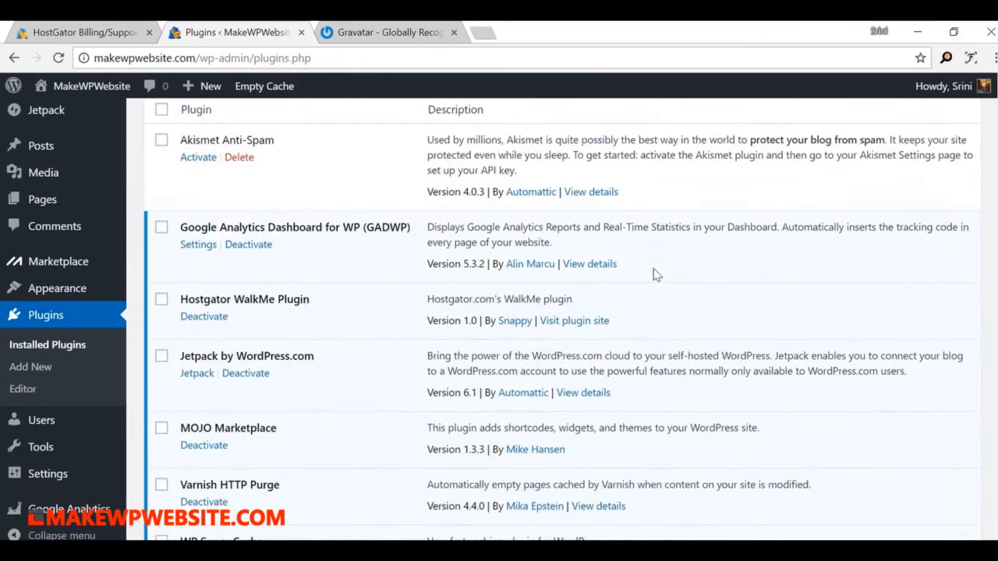
{"action": "scroll", "coordinate": [655, 274], "scroll_direction": "down", "scroll_amount": 2}
{"action": "scroll", "coordinate": [655, 275], "scroll_direction": "up", "scroll_amount": 5}
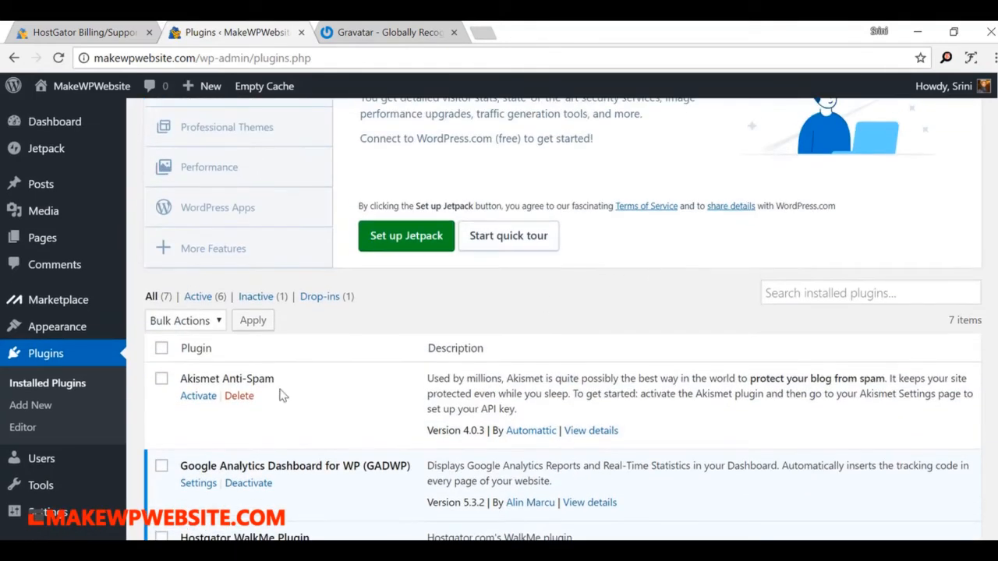
{"action": "scroll", "coordinate": [451, 335], "scroll_direction": "down", "scroll_amount": 3}
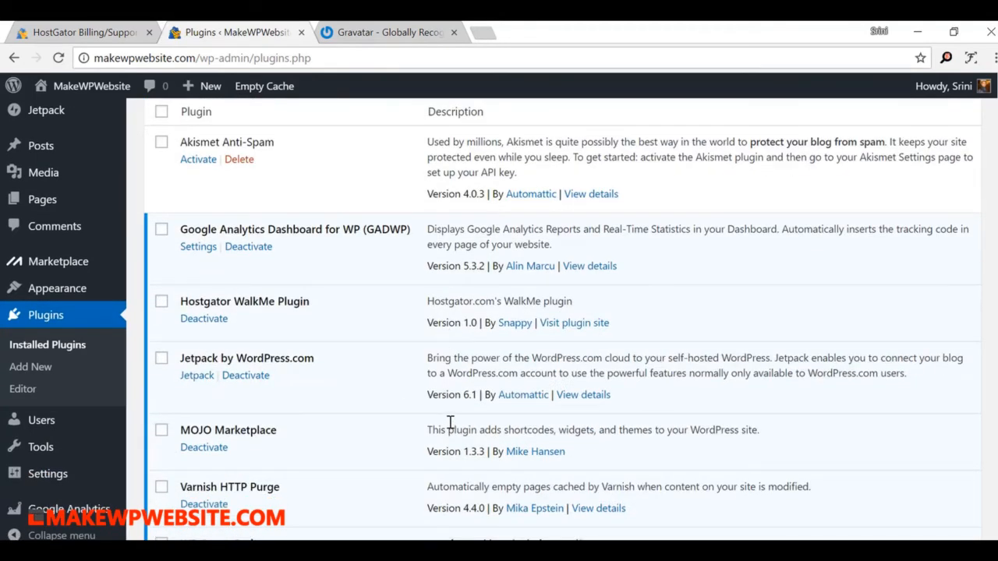
{"action": "scroll", "coordinate": [450, 422], "scroll_direction": "up", "scroll_amount": 1}
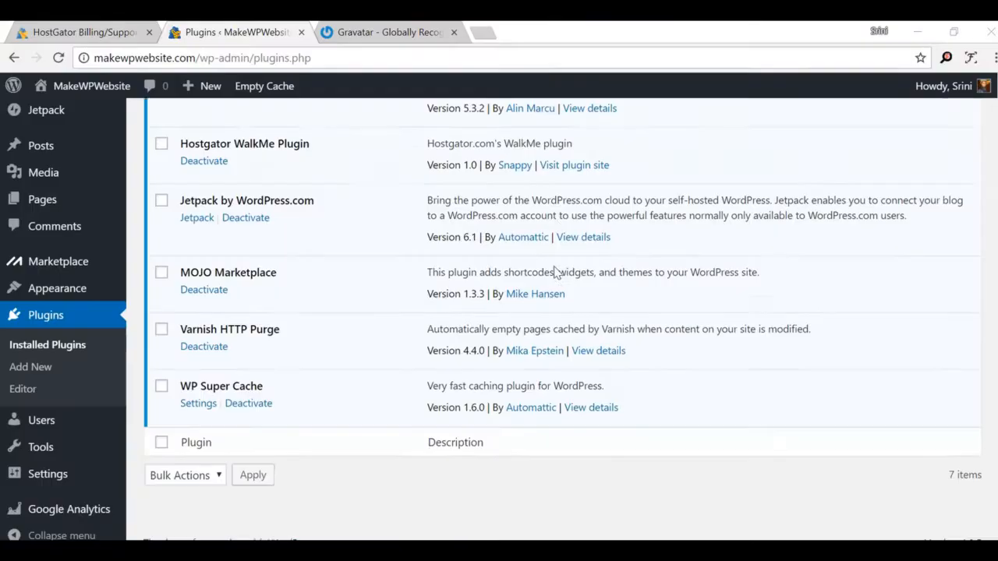
{"action": "scroll", "coordinate": [556, 271], "scroll_direction": "up", "scroll_amount": 6}
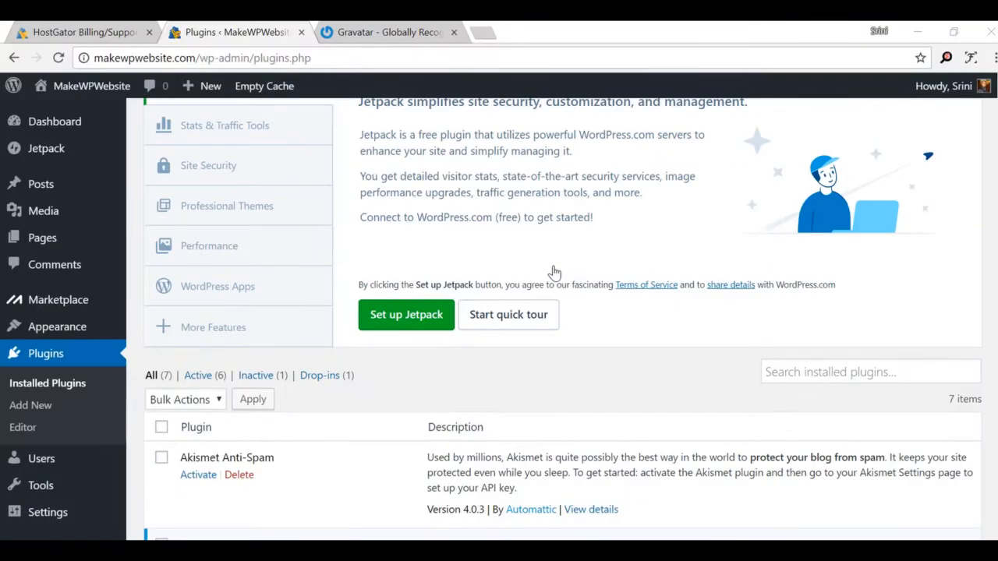
{"action": "scroll", "coordinate": [553, 272], "scroll_direction": "down", "scroll_amount": 4}
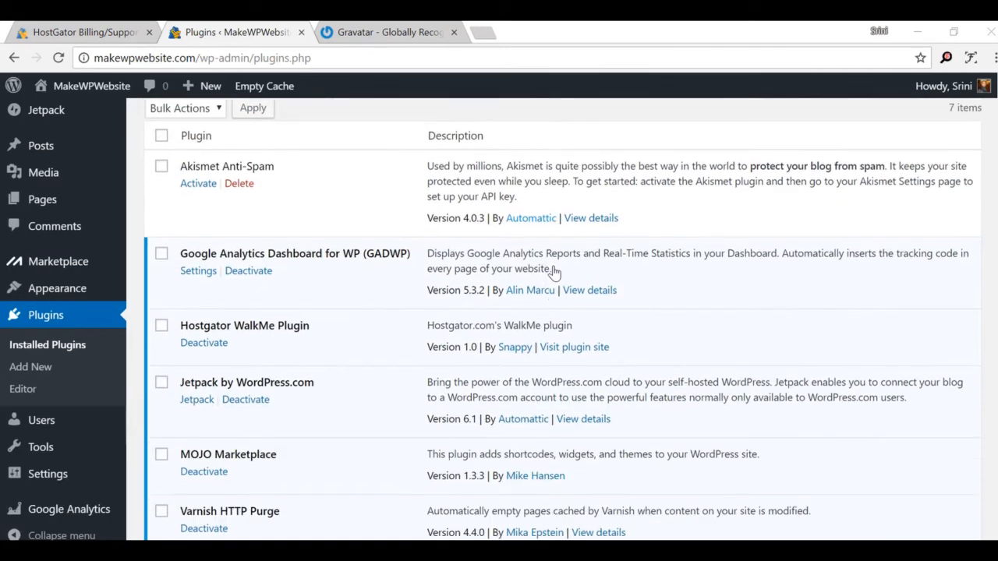
{"action": "scroll", "coordinate": [554, 272], "scroll_direction": "up", "scroll_amount": 2}
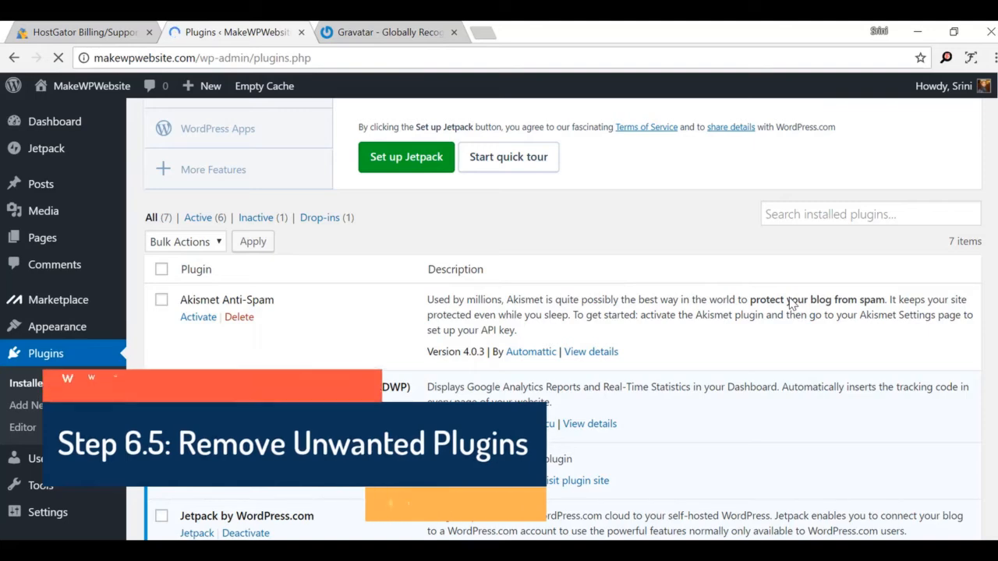
- Deactivate the MOJO Marketplace plugin in the installed plugins list and delete it with its data
{"action": "scroll", "coordinate": [788, 296], "scroll_direction": "down", "scroll_amount": 2}
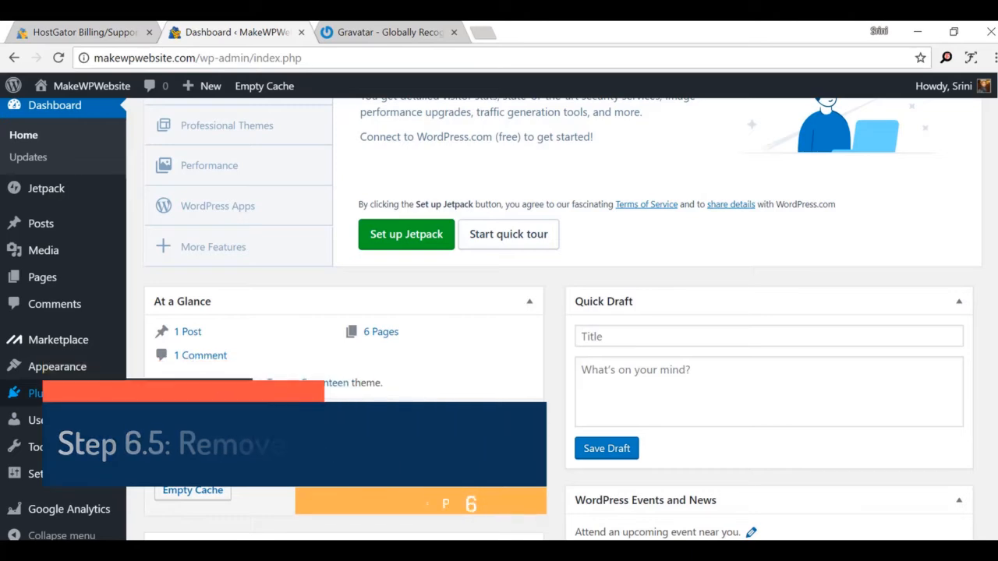
{"action": "left_click", "coordinate": [170, 403]}
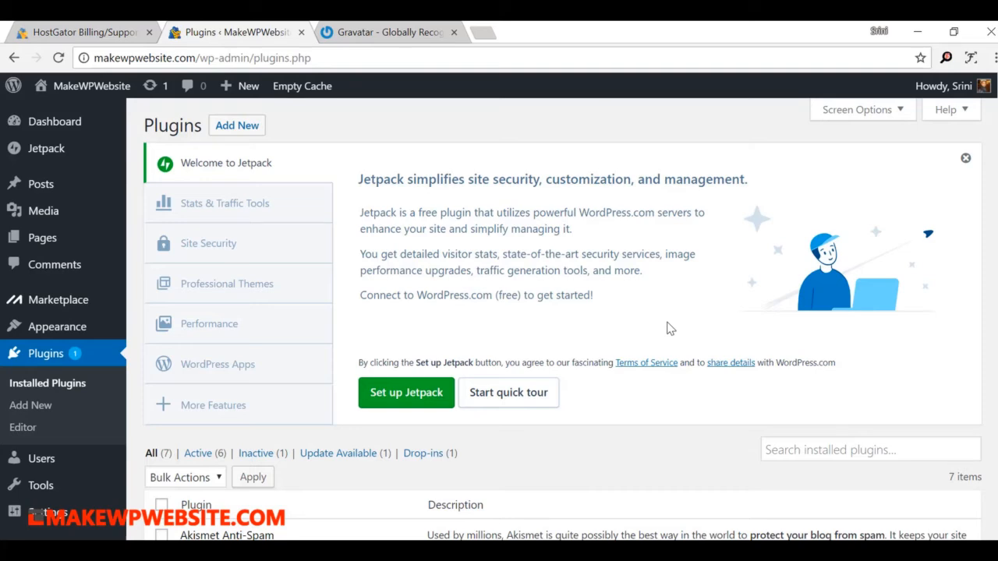
{"action": "scroll", "coordinate": [668, 328], "scroll_direction": "down", "scroll_amount": 9}
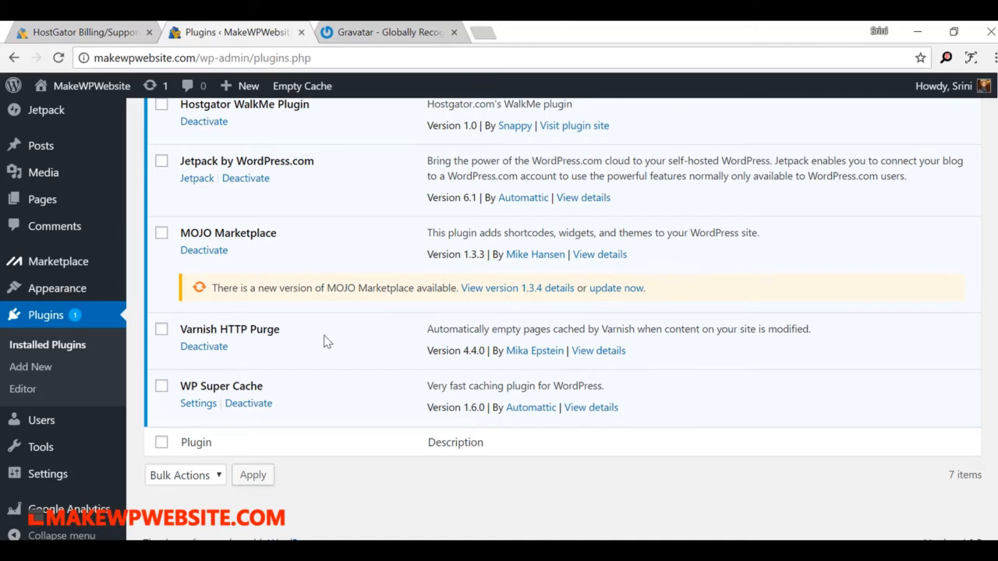
{"action": "scroll", "coordinate": [293, 323], "scroll_direction": "up", "scroll_amount": 2}
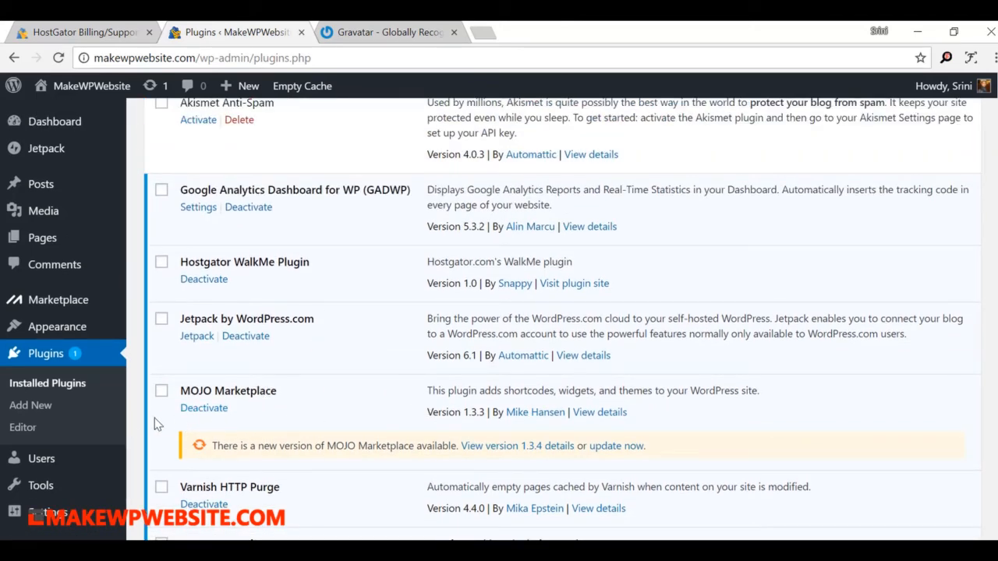
{"action": "left_click", "coordinate": [216, 413]}
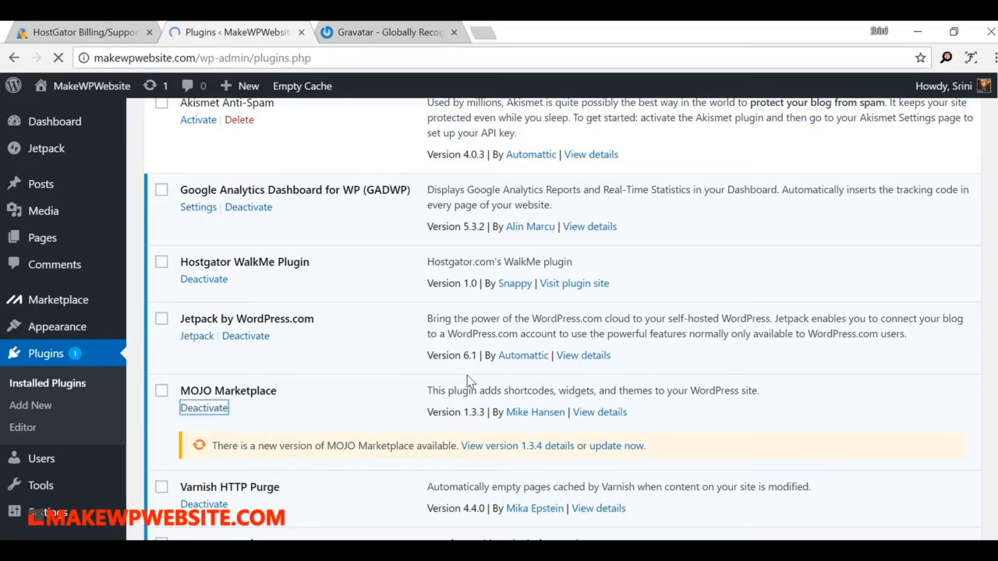
{"action": "scroll", "coordinate": [471, 382], "scroll_direction": "down", "scroll_amount": 5}
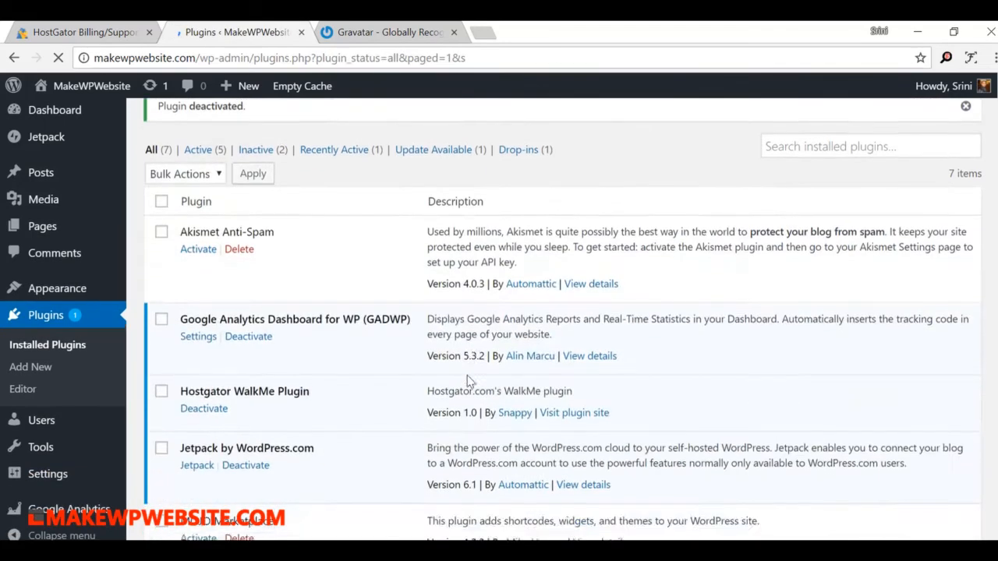
{"action": "scroll", "coordinate": [470, 382], "scroll_direction": "down", "scroll_amount": 4}
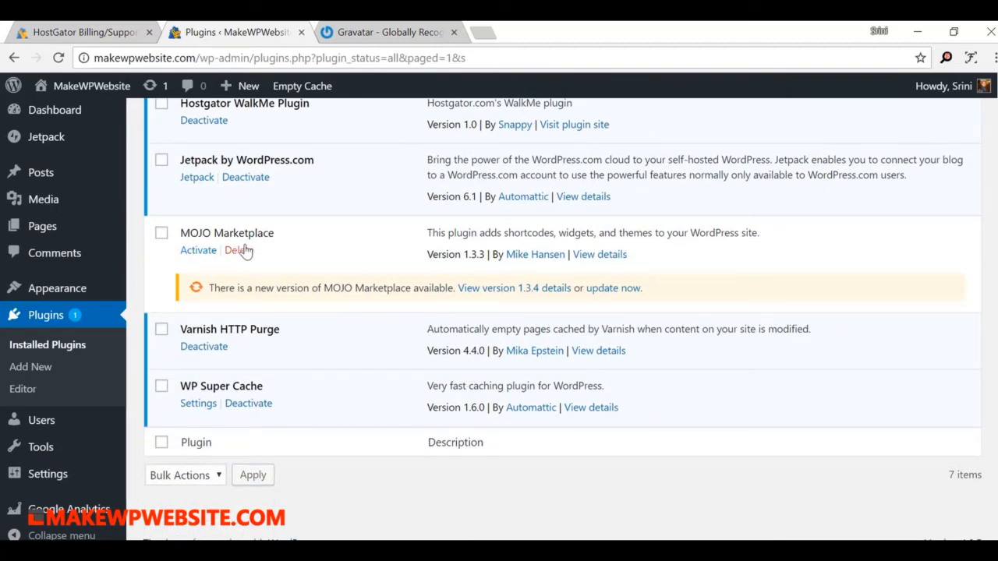
{"action": "left_click", "coordinate": [241, 251]}
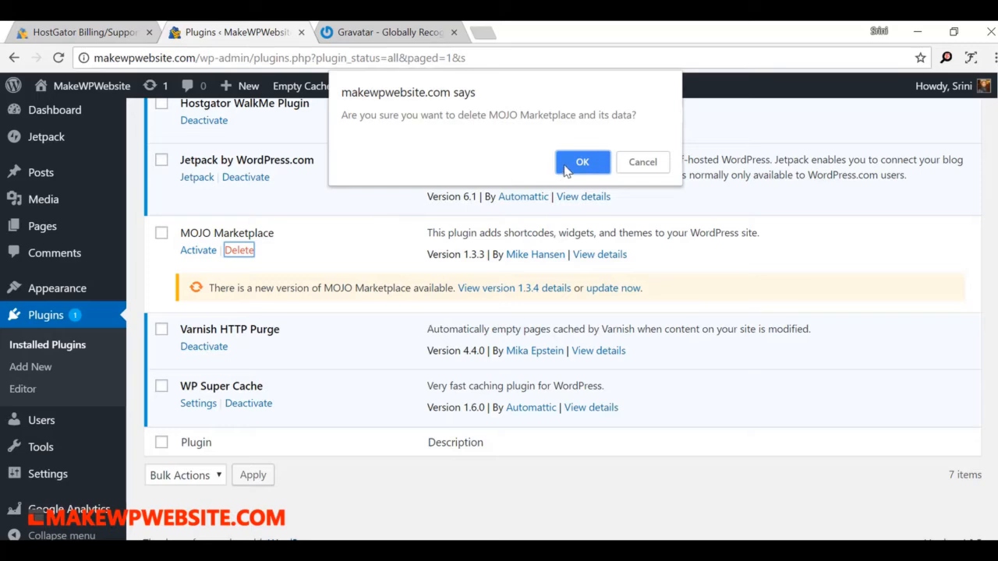
{"action": "left_click", "coordinate": [582, 163]}
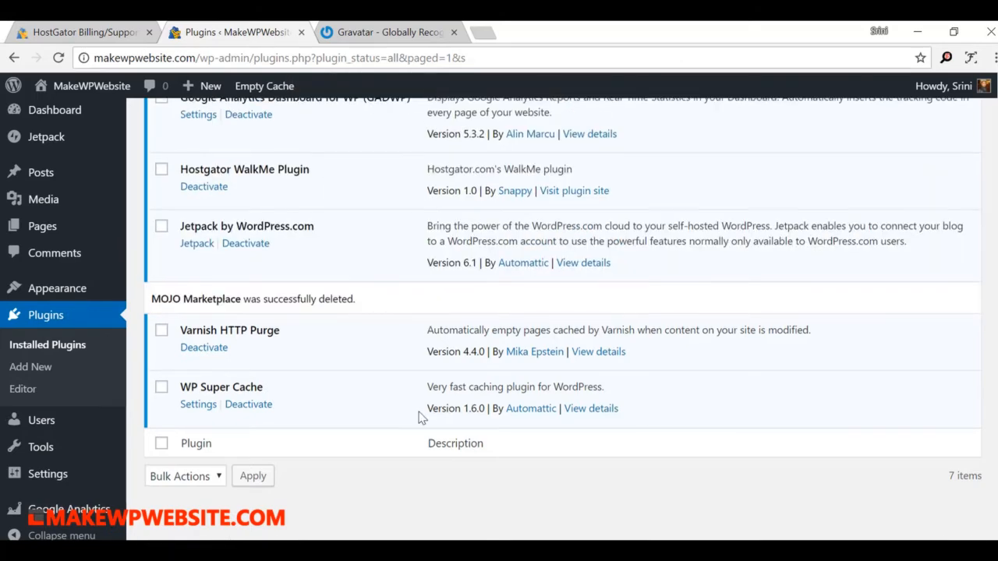
- Deactivate the Jetpack by WordPress.com plugin and delete it with its data
{"action": "scroll", "coordinate": [379, 385], "scroll_direction": "up", "scroll_amount": 5}
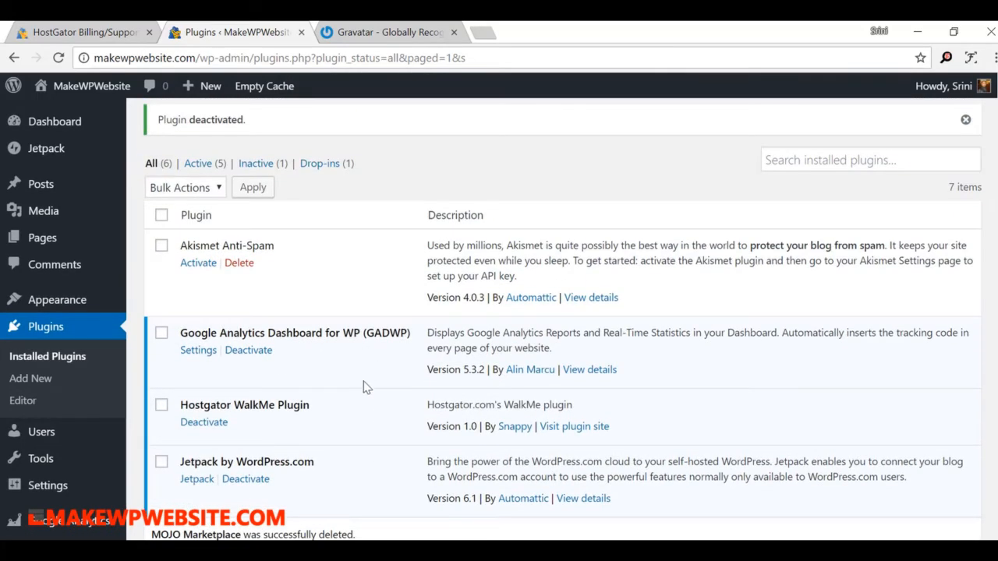
{"action": "scroll", "coordinate": [384, 472], "scroll_direction": "down", "scroll_amount": 2}
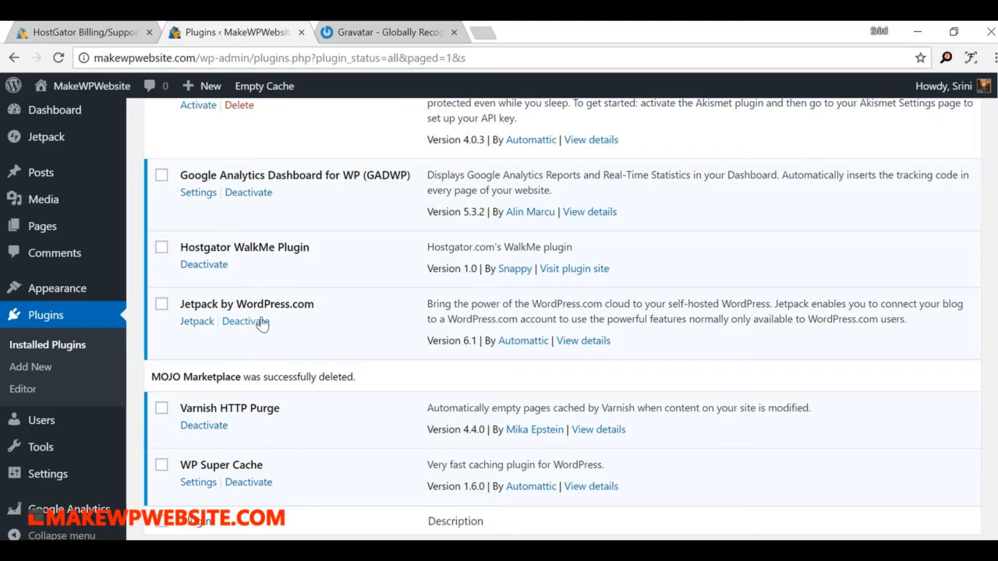
{"action": "left_click", "coordinate": [244, 322]}
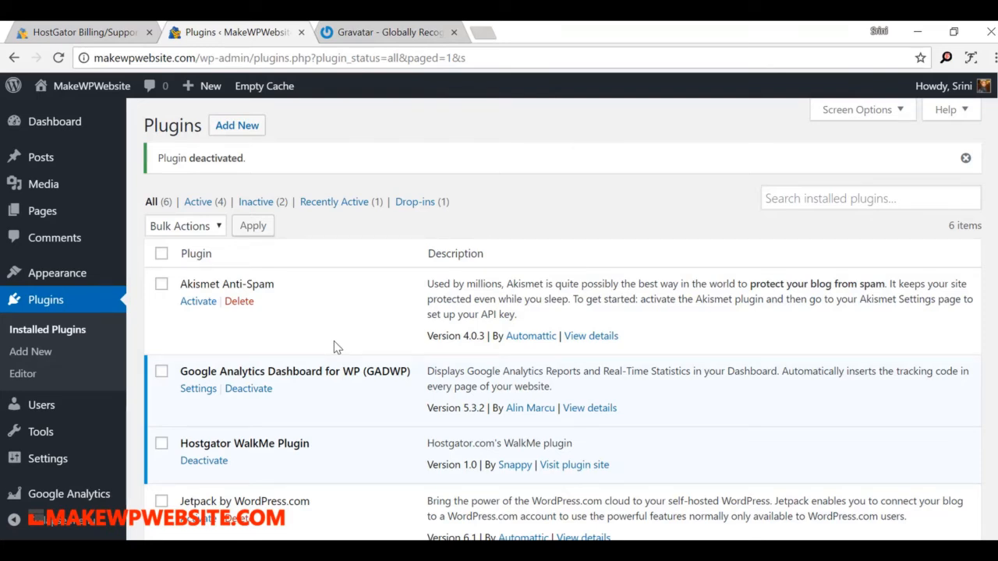
{"action": "scroll", "coordinate": [334, 341], "scroll_direction": "down", "scroll_amount": 3}
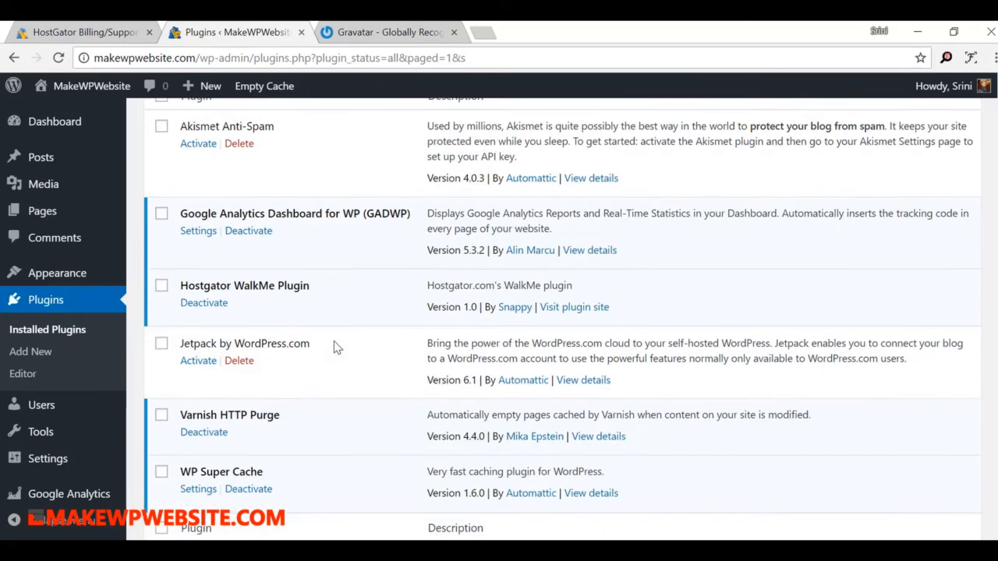
{"action": "left_click", "coordinate": [238, 275]}
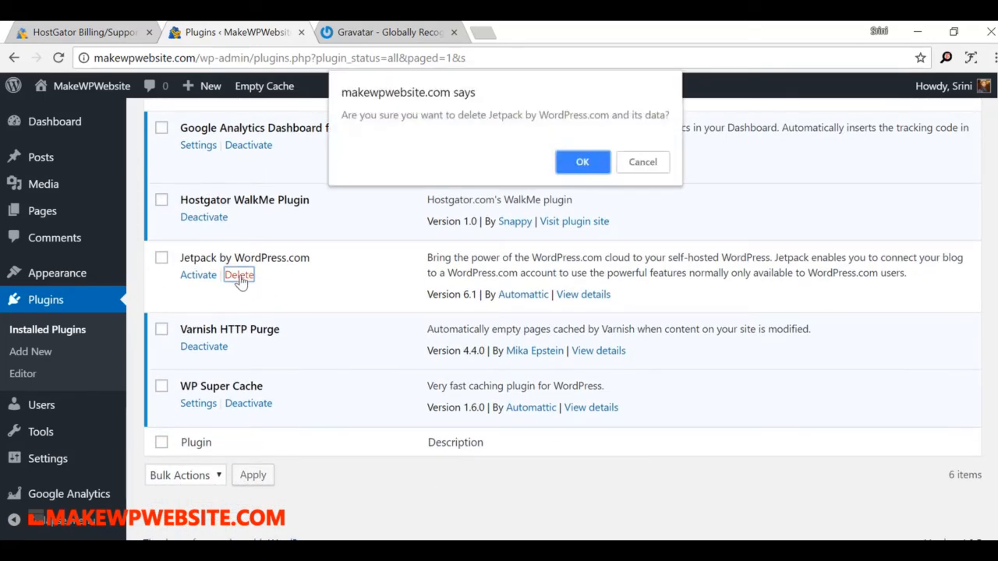
{"action": "left_click", "coordinate": [582, 164]}
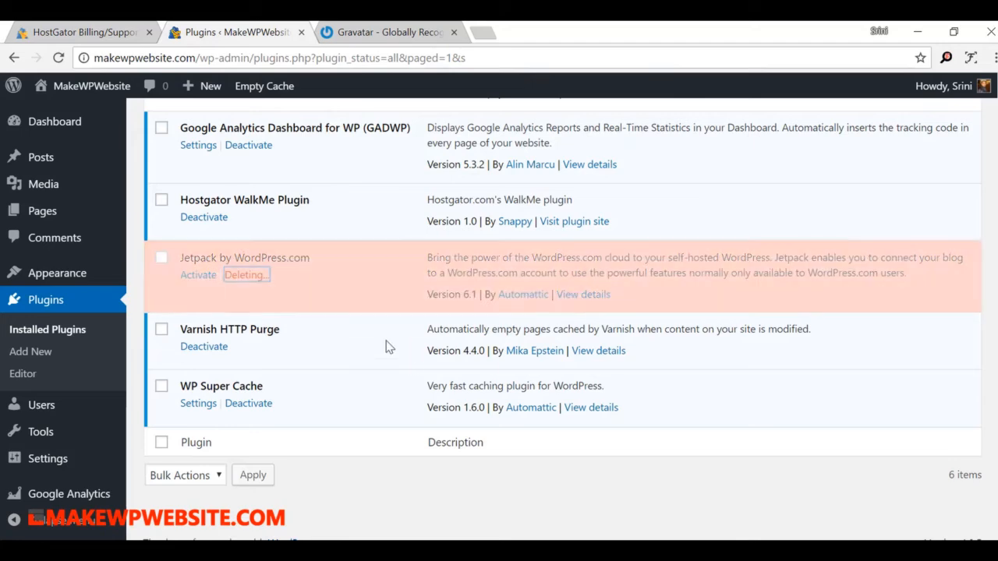
- Deactivate the Hostgator WalkMe Plugin and delete it with its data
{"action": "scroll", "coordinate": [238, 426], "scroll_direction": "up", "scroll_amount": 2}
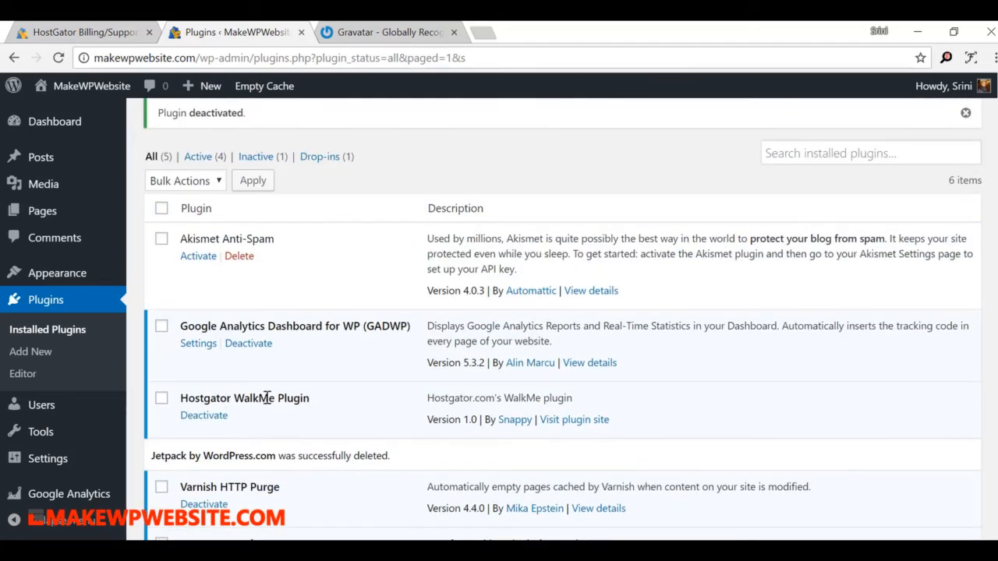
{"action": "left_click", "coordinate": [212, 419]}
{"action": "scroll", "coordinate": [423, 372], "scroll_direction": "down", "scroll_amount": 2}
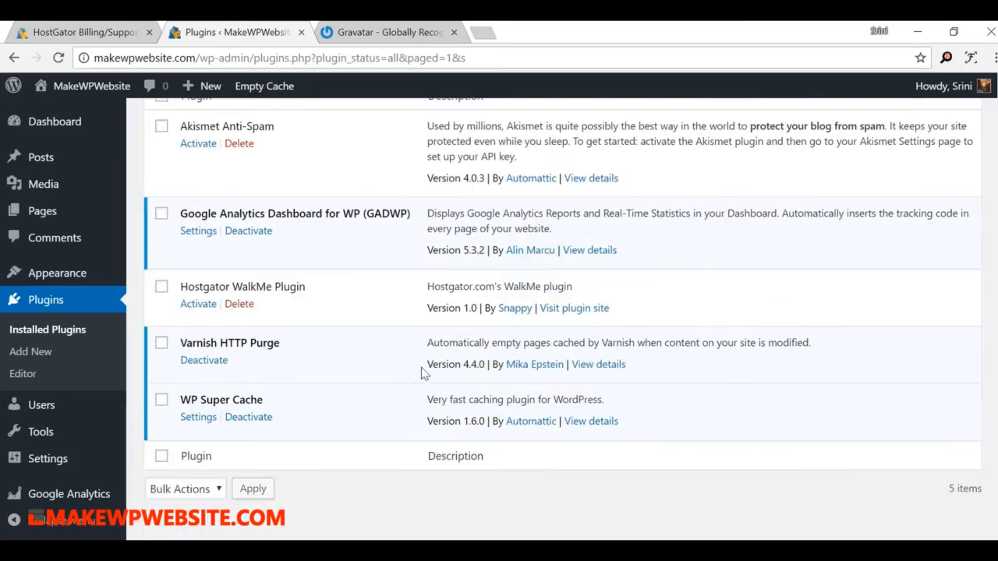
{"action": "left_click", "coordinate": [248, 310]}
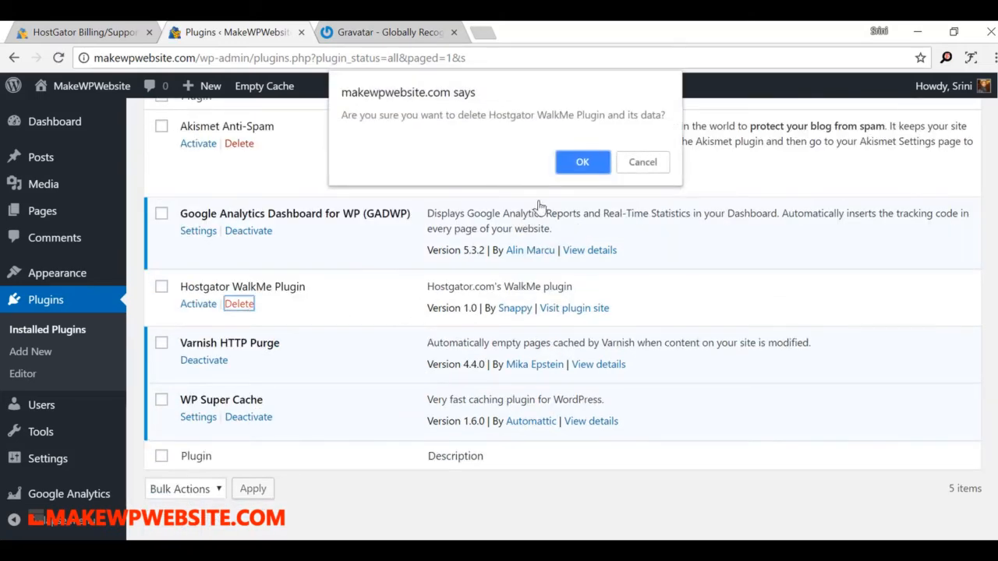
{"action": "left_click", "coordinate": [587, 168]}
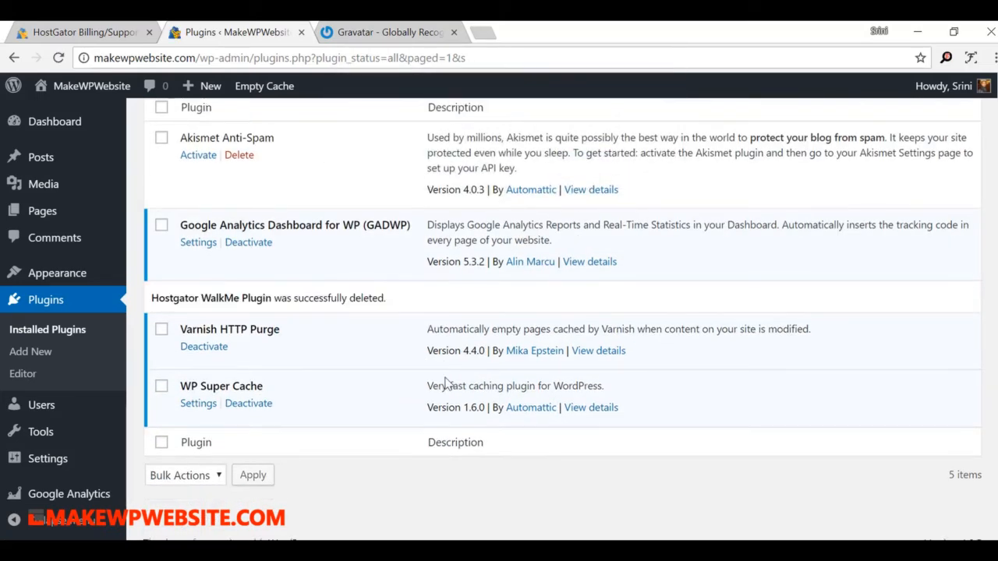
- Deactivate the Google Analytics Dashboard for WP (GADWP) plugin and delete it with its data
{"action": "scroll", "coordinate": [442, 378], "scroll_direction": "up", "scroll_amount": 2}
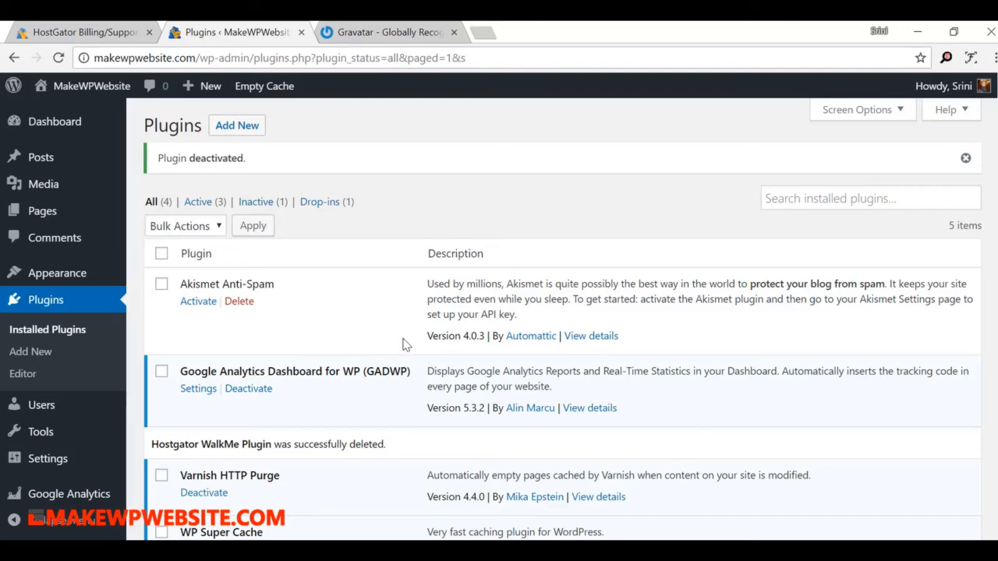
{"action": "left_click", "coordinate": [248, 390]}
{"action": "left_click", "coordinate": [239, 389]}
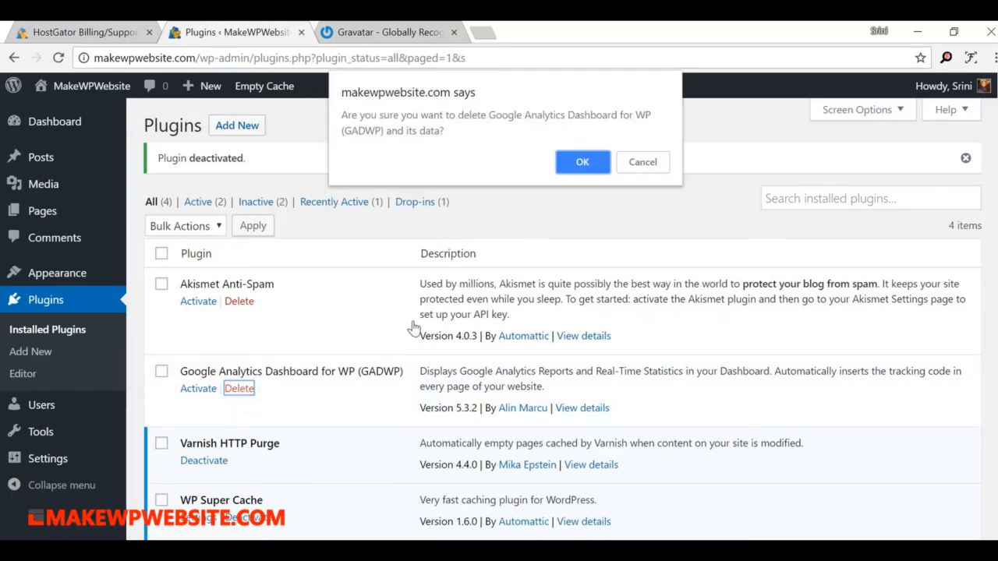
{"action": "left_click", "coordinate": [582, 162]}
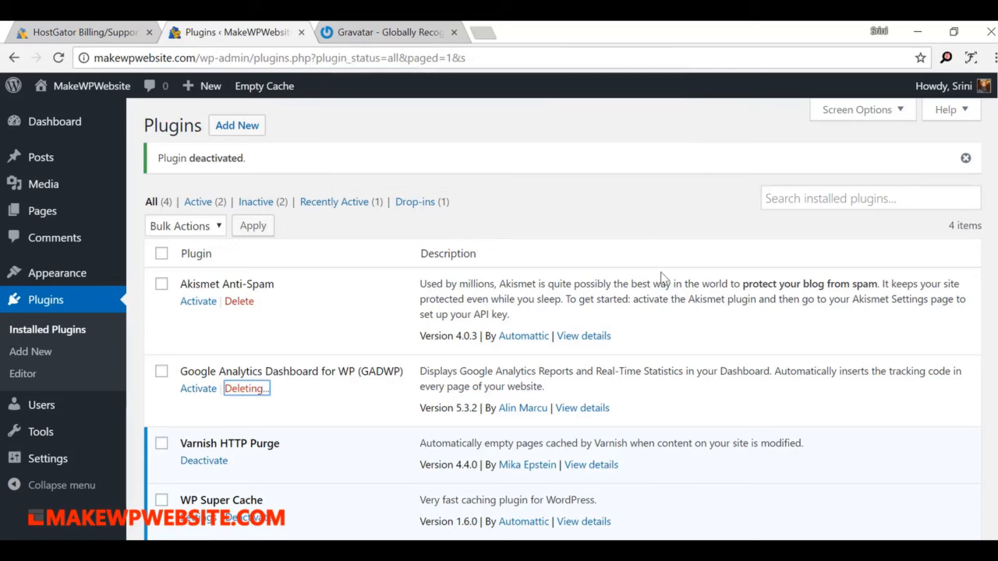
- Deactivate the WP Super Cache plugin and delete it, keeping Akismet Anti-Spam and Varnish HTTP Purge
{"action": "scroll", "coordinate": [589, 272], "scroll_direction": "down", "scroll_amount": 1}
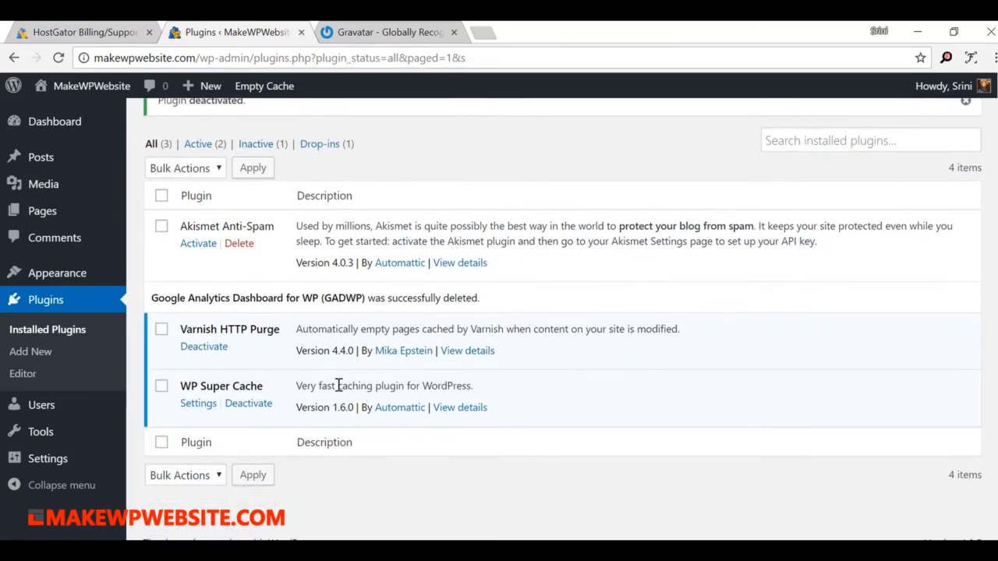
{"action": "left_click_drag", "start_coordinate": [182, 386], "coordinate": [263, 384]}
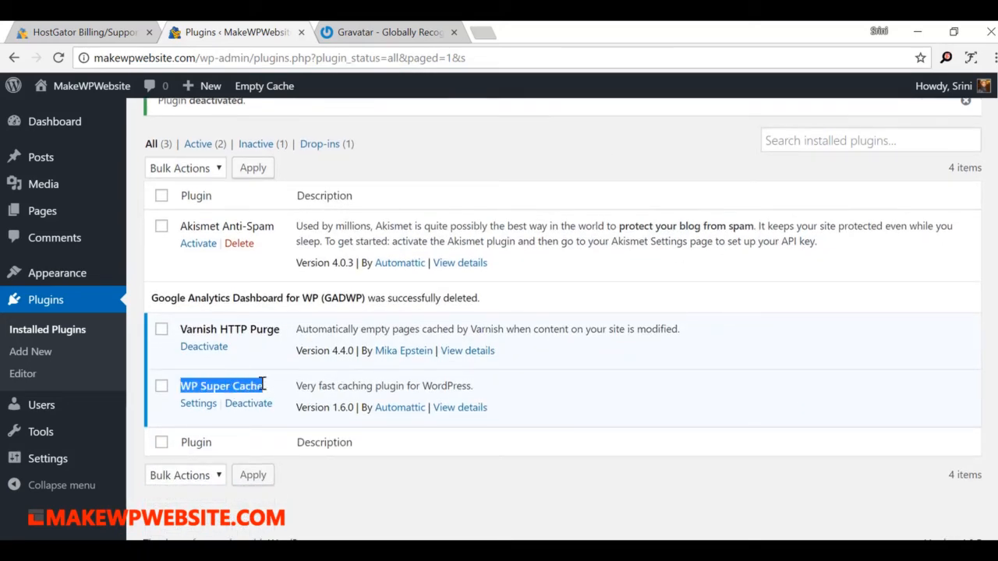
{"action": "left_click", "coordinate": [491, 379]}
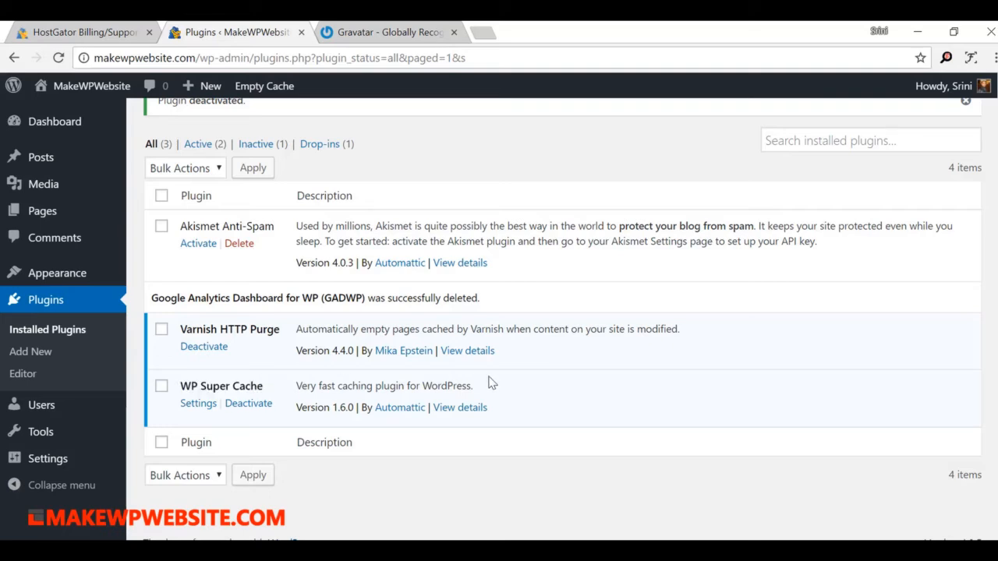
{"action": "left_click", "coordinate": [248, 404]}
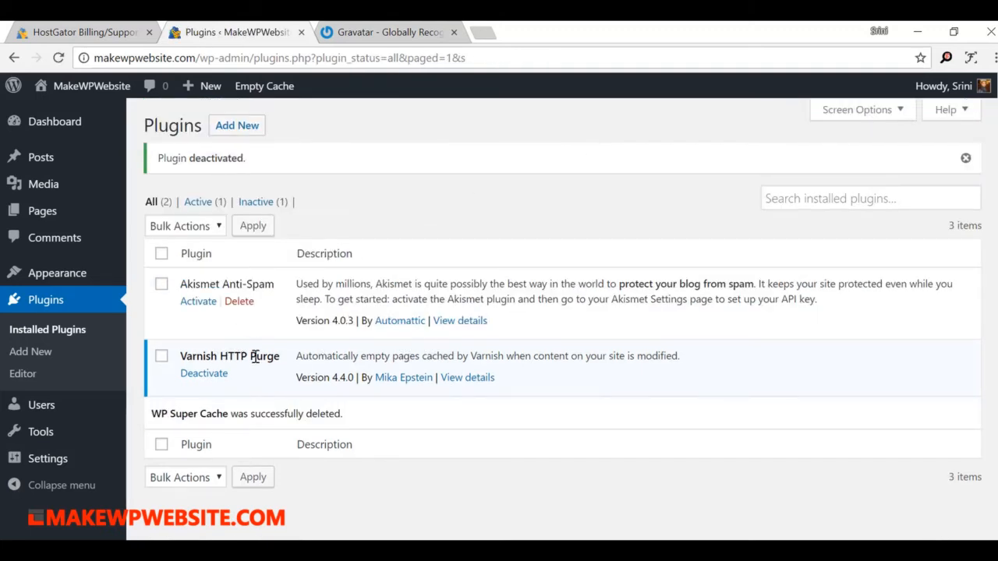
{"action": "mouse_move", "coordinate": [268, 85]}
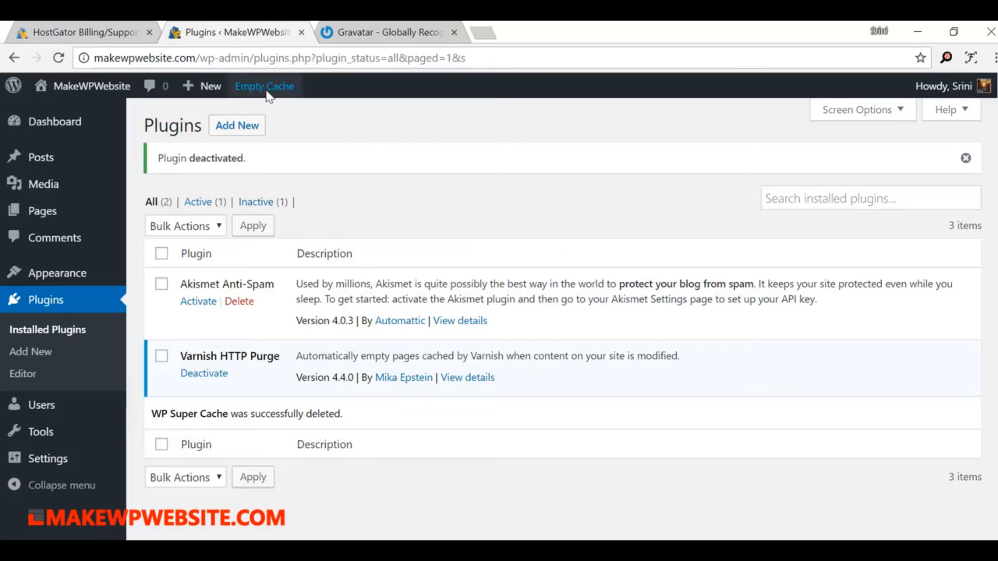
- Open the GTmetrix website speed analyzer at gtmetrix.com in a new browser tab
{"action": "mouse_move", "coordinate": [304, 100]}
{"action": "mouse_move", "coordinate": [285, 88]}
{"action": "left_click", "coordinate": [491, 32]}
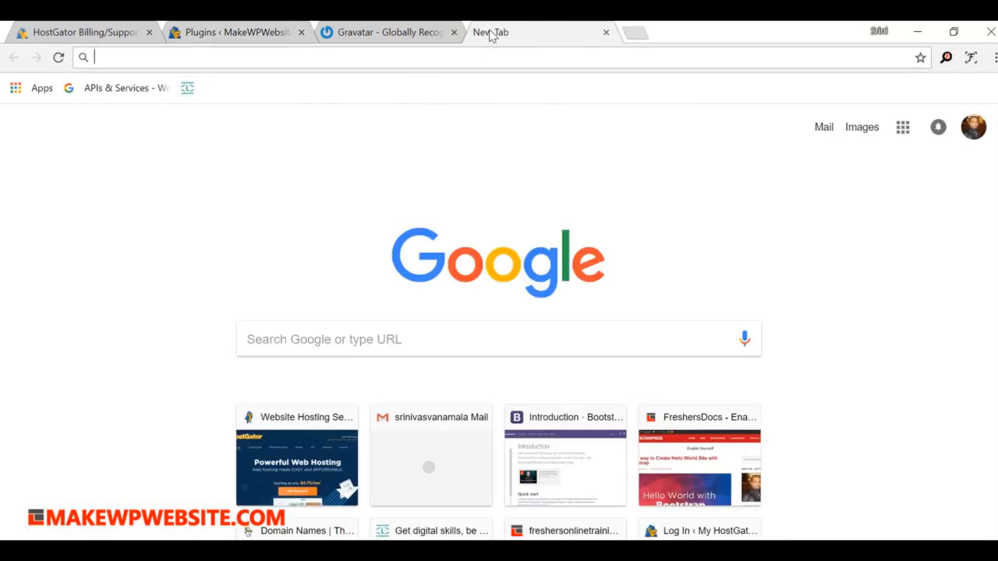
{"action": "type", "text": "gt"}
{"action": "key", "text": "Down"}
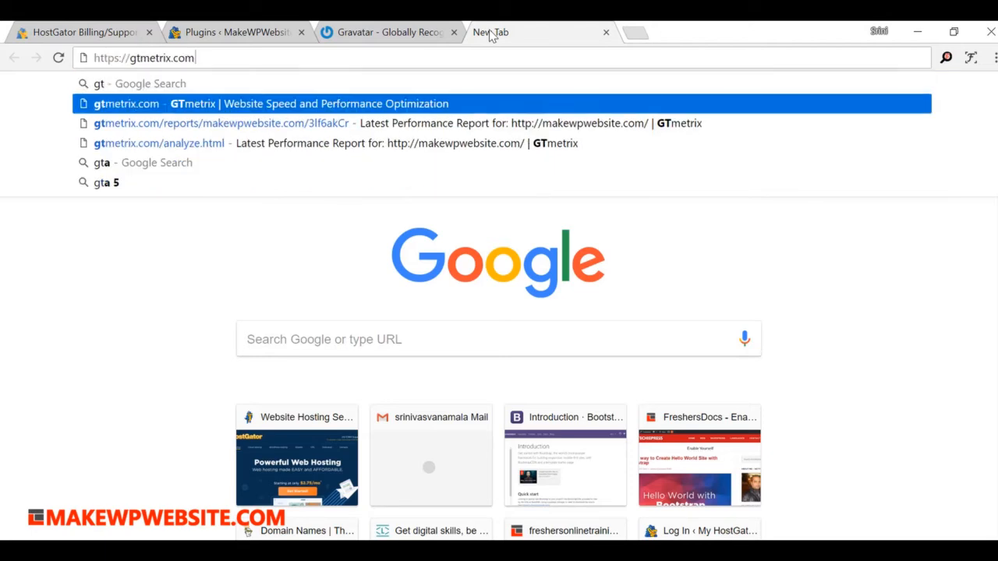
{"action": "key", "text": "Return"}
- Open the Pingdom website speed test at tools.pingdom.com in another new tab and return to the GTmetrix page
{"action": "left_click", "coordinate": [646, 38]}
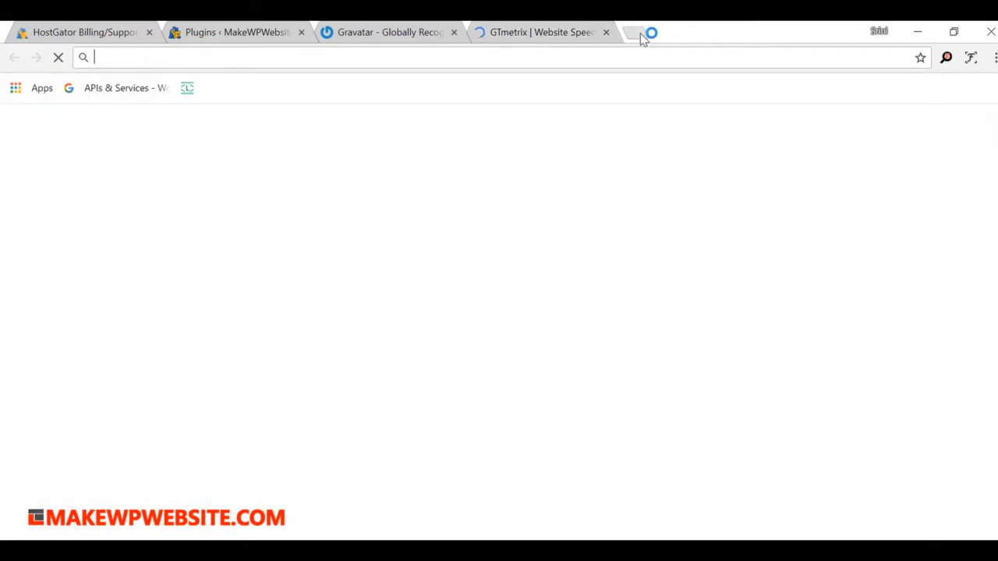
{"action": "type", "text": "pin"}
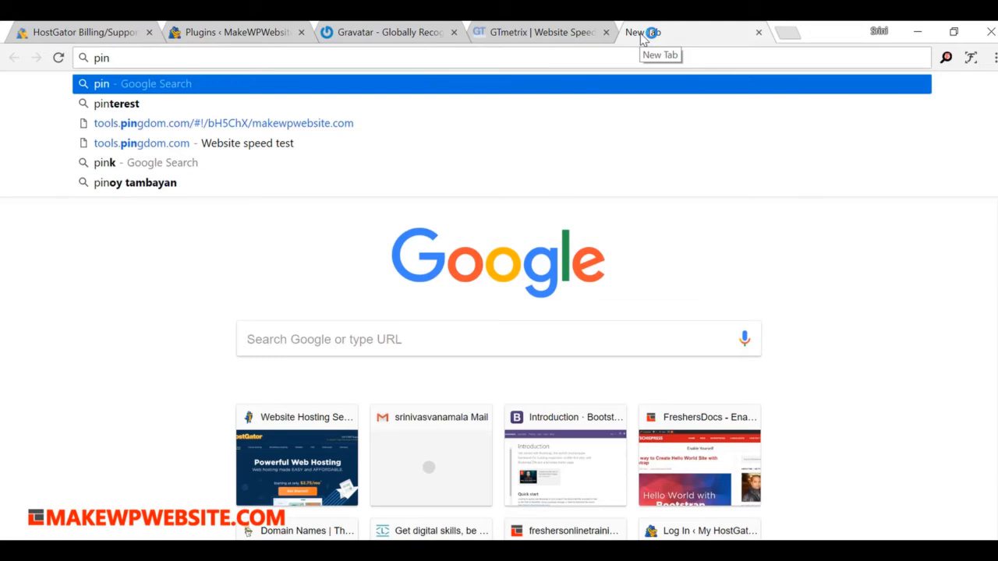
{"action": "key", "text": "Down"}
{"action": "key", "text": "Down"}
{"action": "key", "text": "Return"}
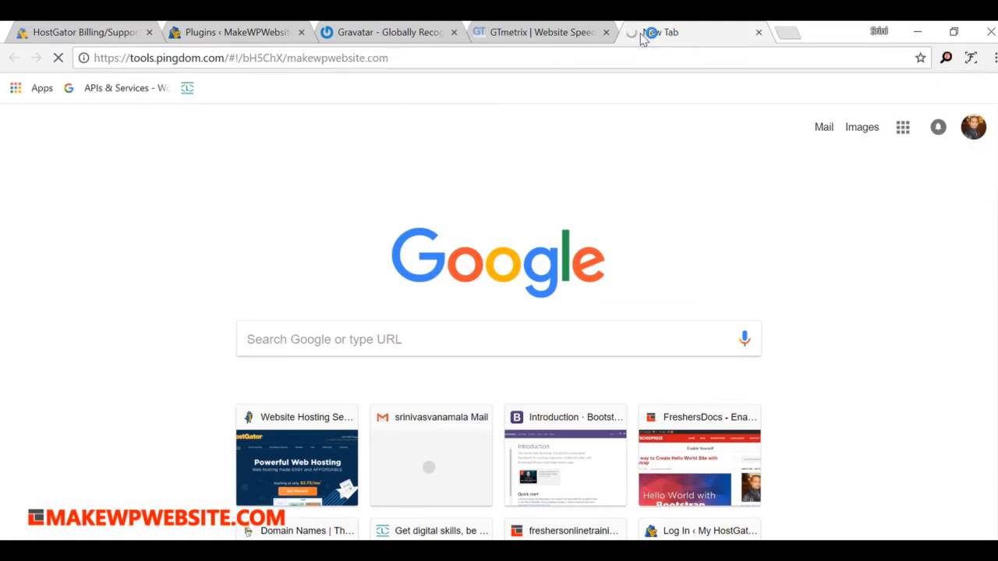
{"action": "left_click", "coordinate": [583, 34]}
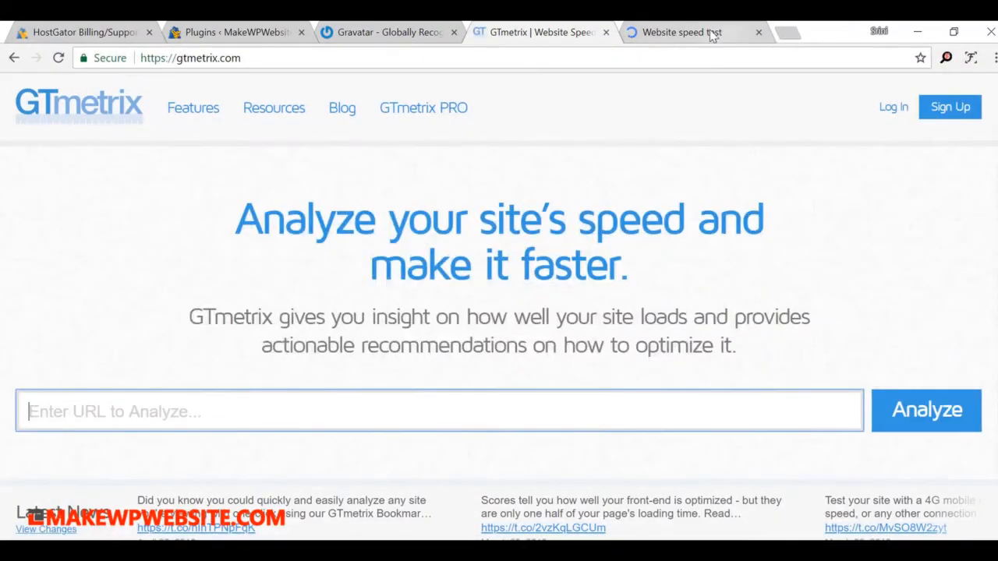
- Copy the domain makewpwebsite.com from the web address of the WordPress Plugins page
{"action": "left_click", "coordinate": [260, 38]}
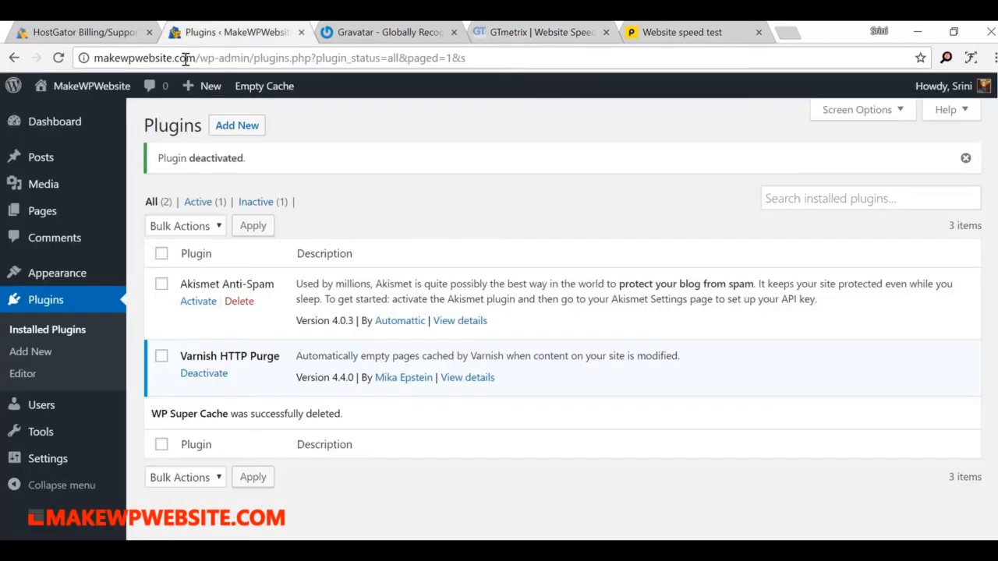
{"action": "left_click_drag", "start_coordinate": [195, 58], "coordinate": [72, 64]}
{"action": "key", "text": "ctrl+c"}
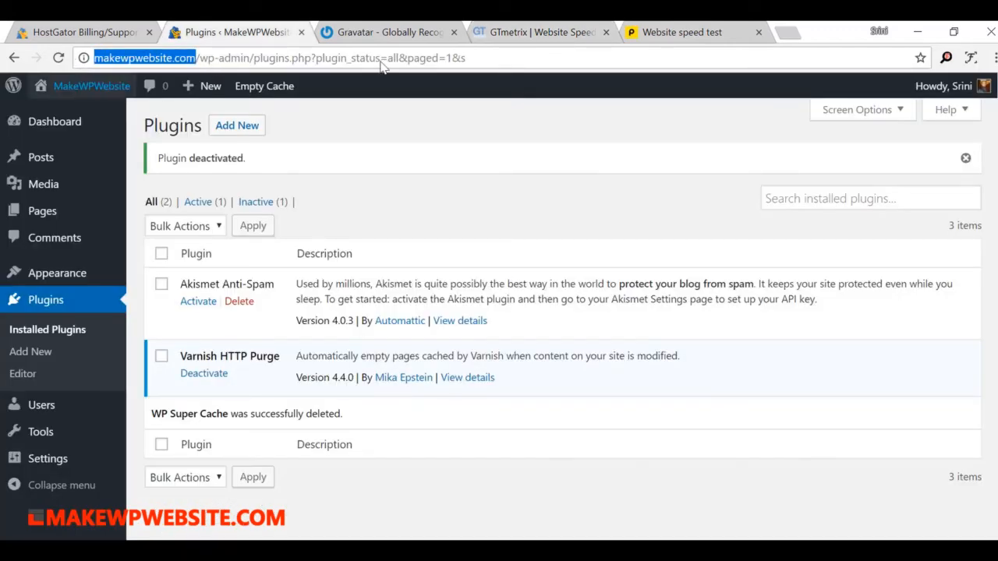
- Switch to GTmetrix and run a speed analysis of makewpwebsite.com
{"action": "left_click", "coordinate": [530, 32]}
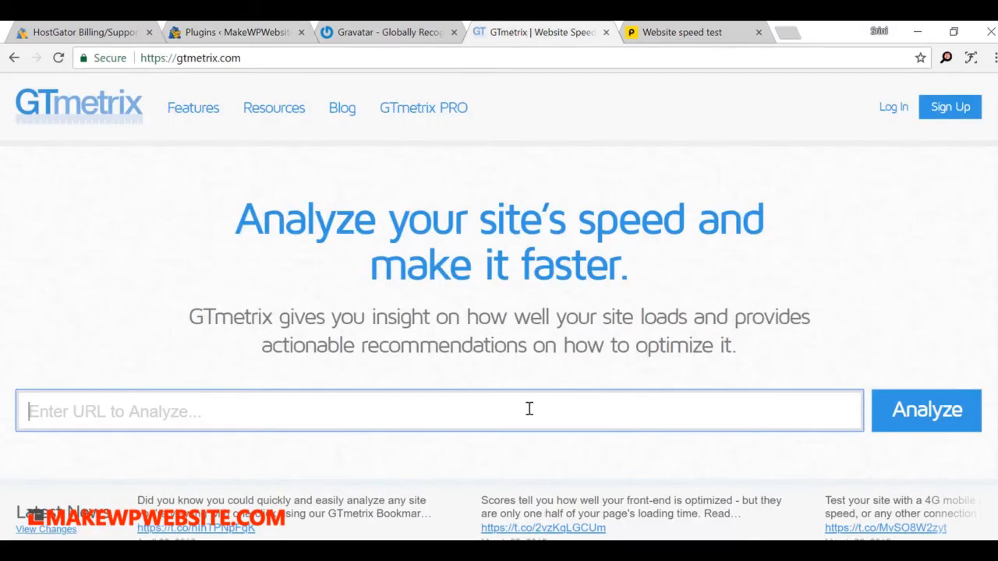
{"action": "key", "text": "ctrl+v"}
{"action": "left_click", "coordinate": [940, 411]}
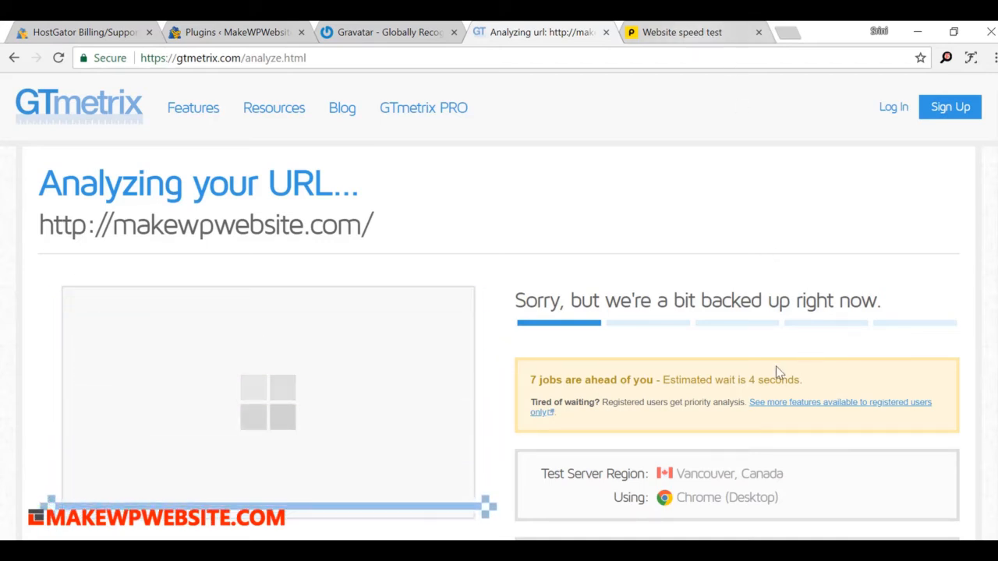
{"action": "left_click", "coordinate": [687, 39]}
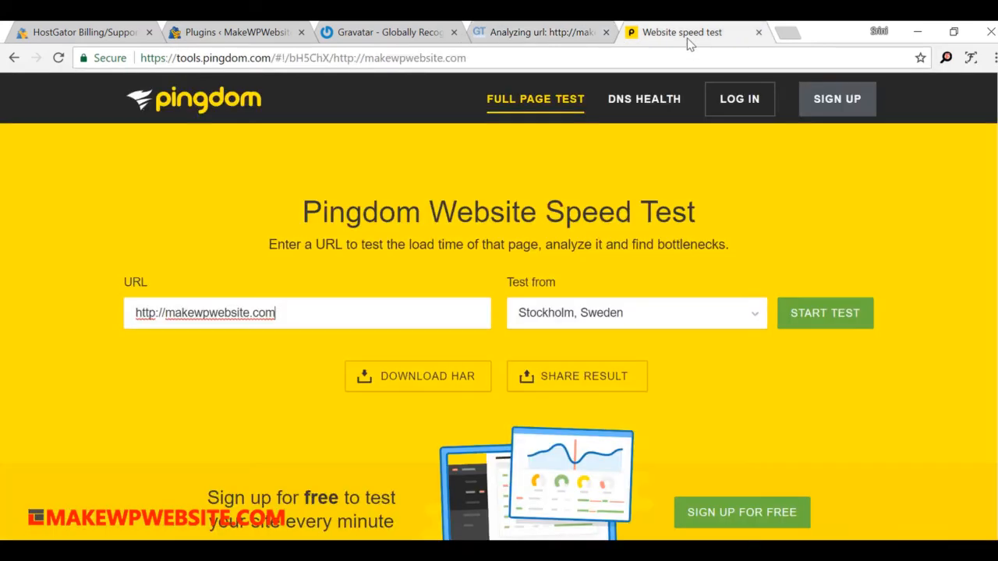
{"action": "left_click", "coordinate": [825, 316]}
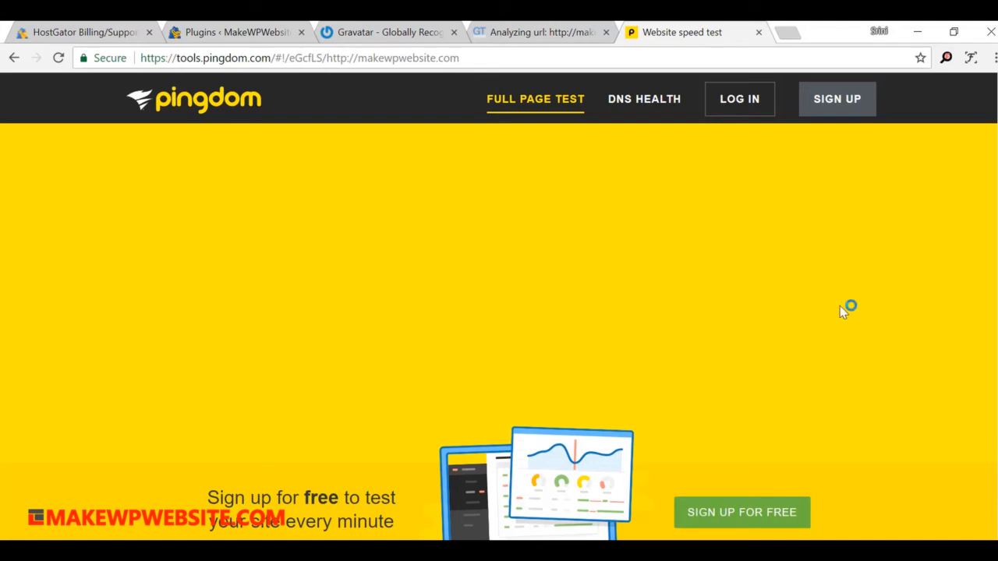
{"action": "scroll", "coordinate": [817, 333], "scroll_direction": "down", "scroll_amount": 3}
{"action": "scroll", "coordinate": [817, 333], "scroll_direction": "down", "scroll_amount": 2}
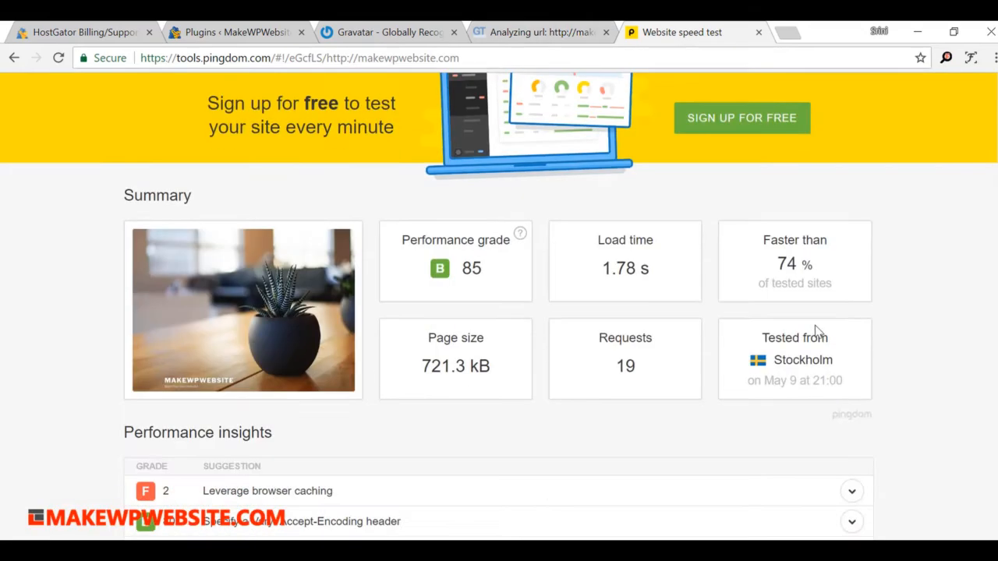
{"action": "left_click_drag", "start_coordinate": [461, 268], "coordinate": [510, 269]}
{"action": "left_click", "coordinate": [509, 270]}
{"action": "scroll", "coordinate": [567, 422], "scroll_direction": "down", "scroll_amount": 3}
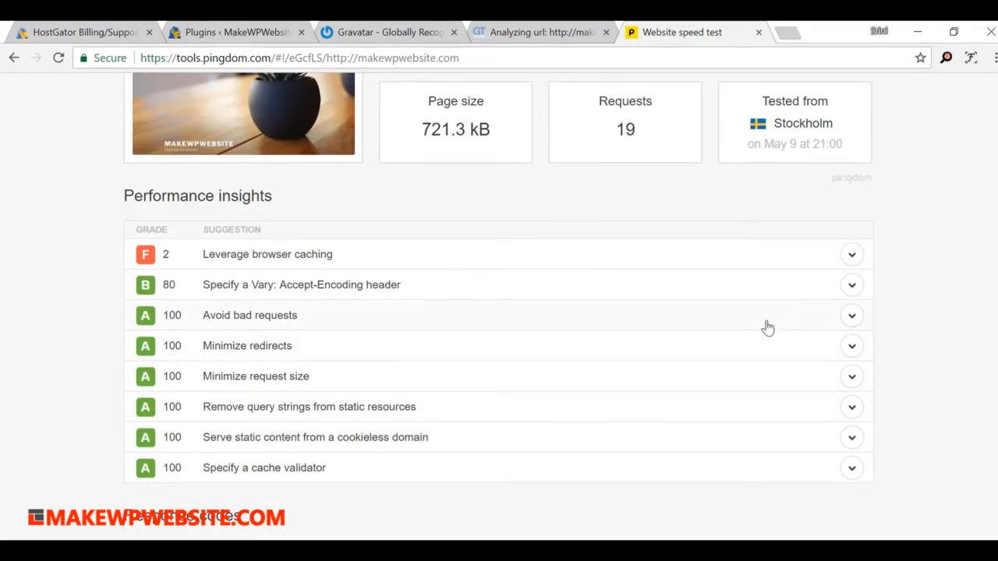
- Examine the details of the "Specify a Vary: Accept-Encoding header" suggestion in the Pingdom report and collapse it again
{"action": "left_click", "coordinate": [853, 285]}
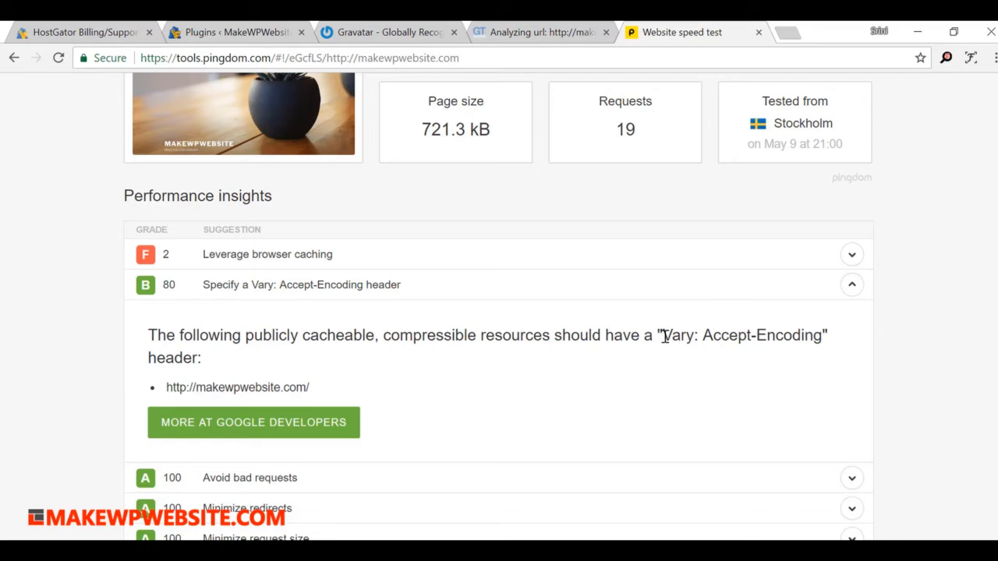
{"action": "left_click_drag", "start_coordinate": [662, 335], "coordinate": [824, 336]}
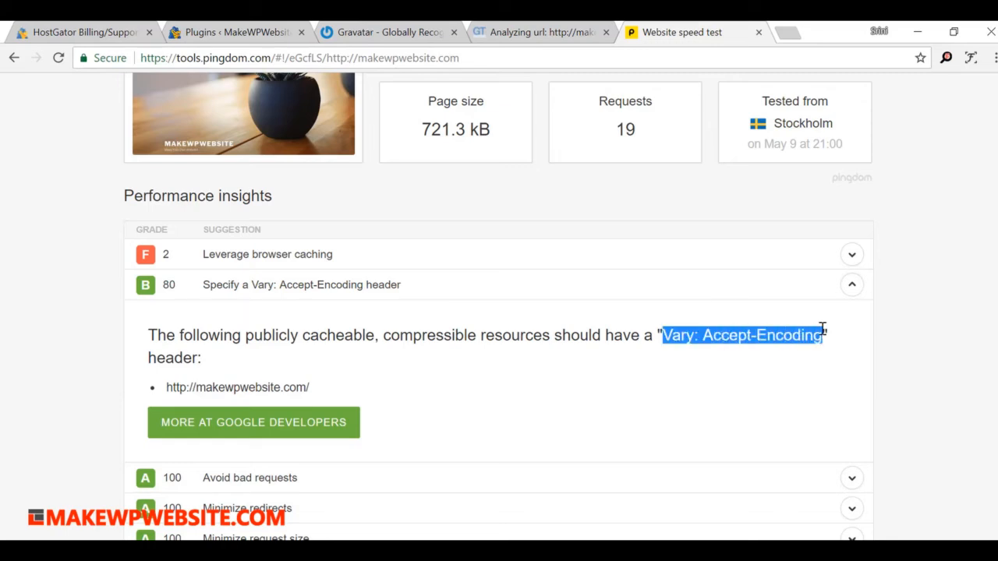
{"action": "left_click", "coordinate": [853, 286]}
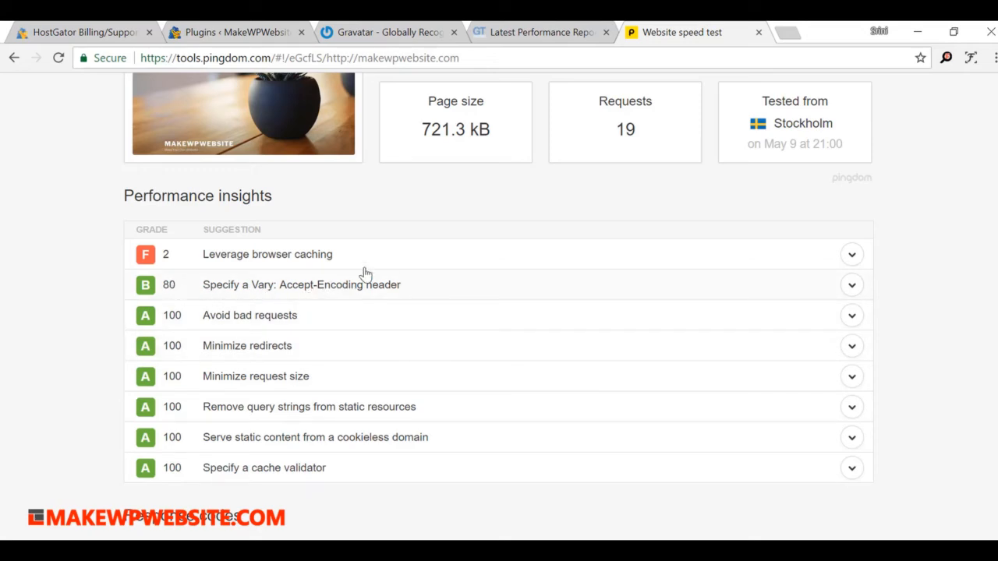
- Compare the scores and load time in the GTmetrix performance report with the Pingdom results
{"action": "left_click", "coordinate": [572, 27]}
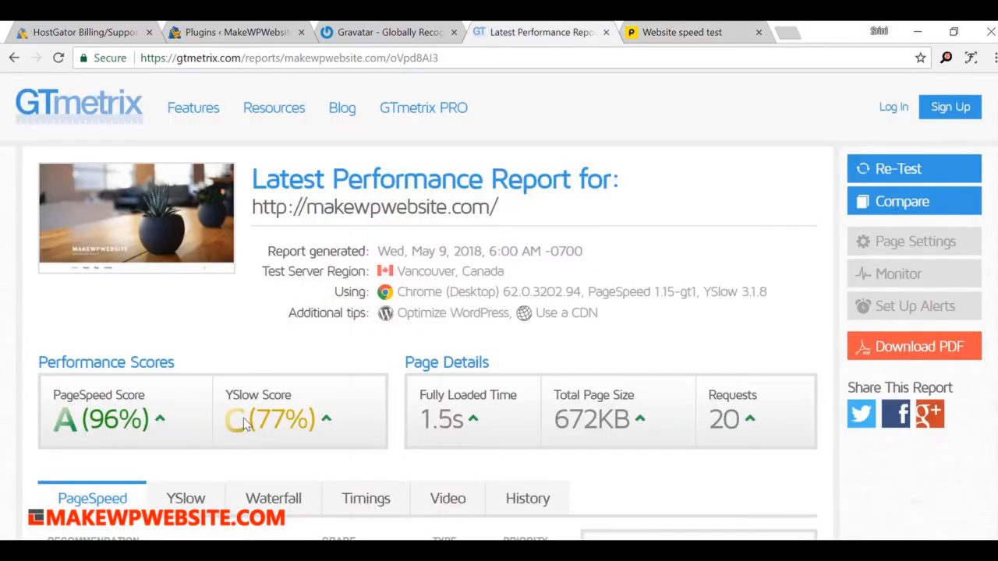
{"action": "left_click", "coordinate": [709, 32]}
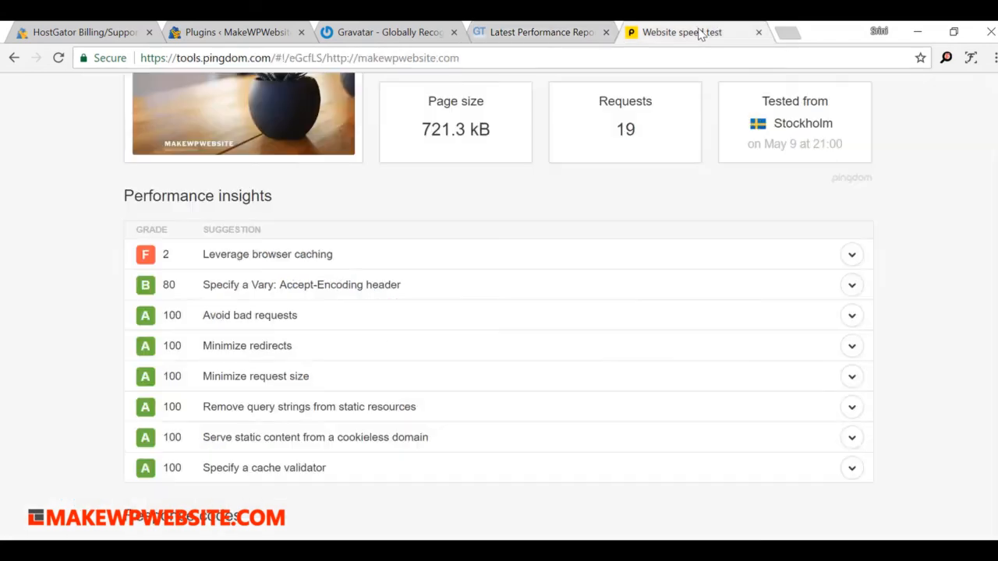
{"action": "left_click", "coordinate": [529, 39]}
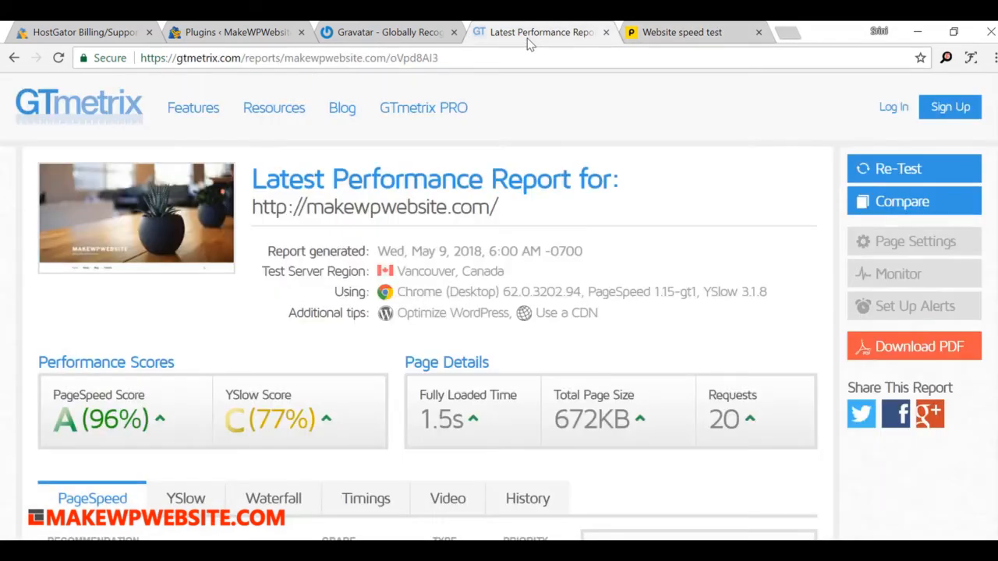
- Return to the WordPress Plugins page and place the Notepad list of recommended plugins in front of it
{"action": "left_click", "coordinate": [193, 34]}
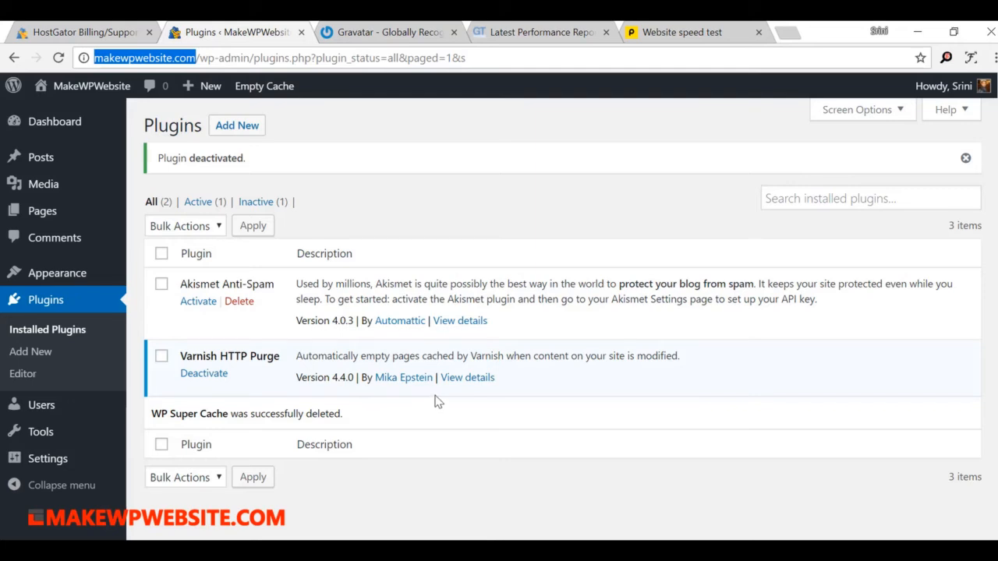
{"action": "left_click", "coordinate": [755, 481]}
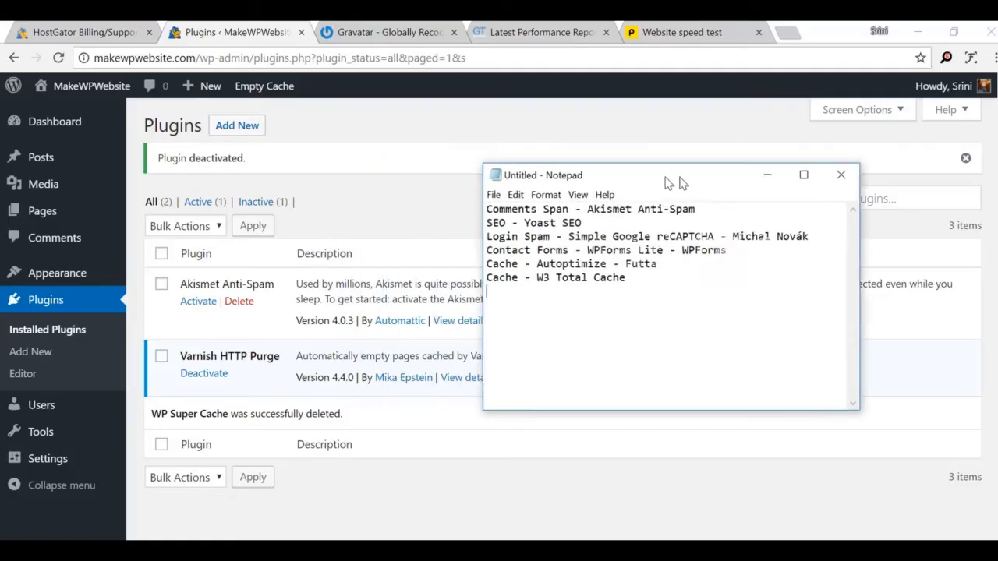
{"action": "left_click_drag", "start_coordinate": [668, 182], "coordinate": [718, 235]}
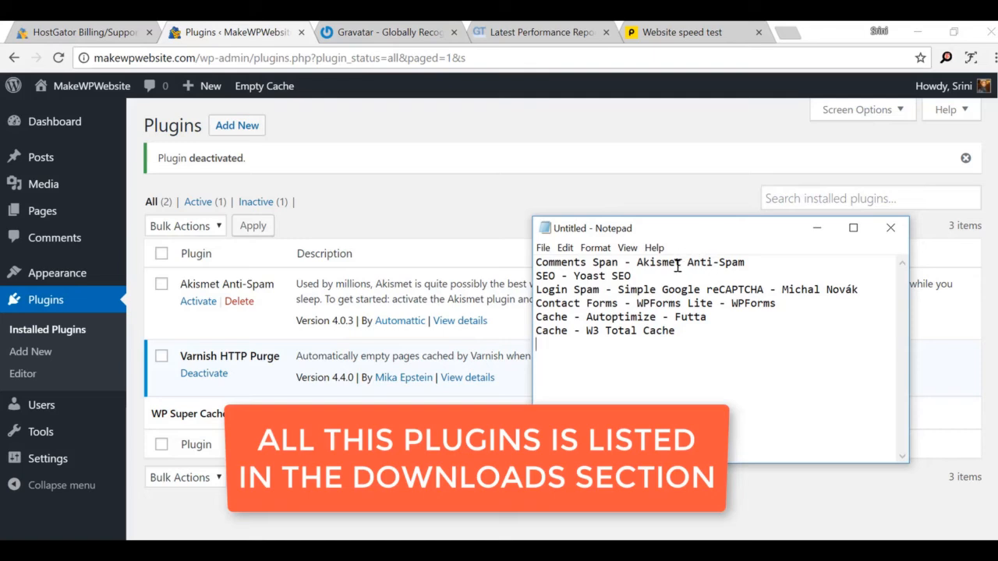
- Go through the Notepad plugin list line by line, covering comment spam, SEO, login spam, contact forms and cache, ending at Yoast SEO
{"action": "left_click_drag", "start_coordinate": [638, 265], "coordinate": [746, 265]}
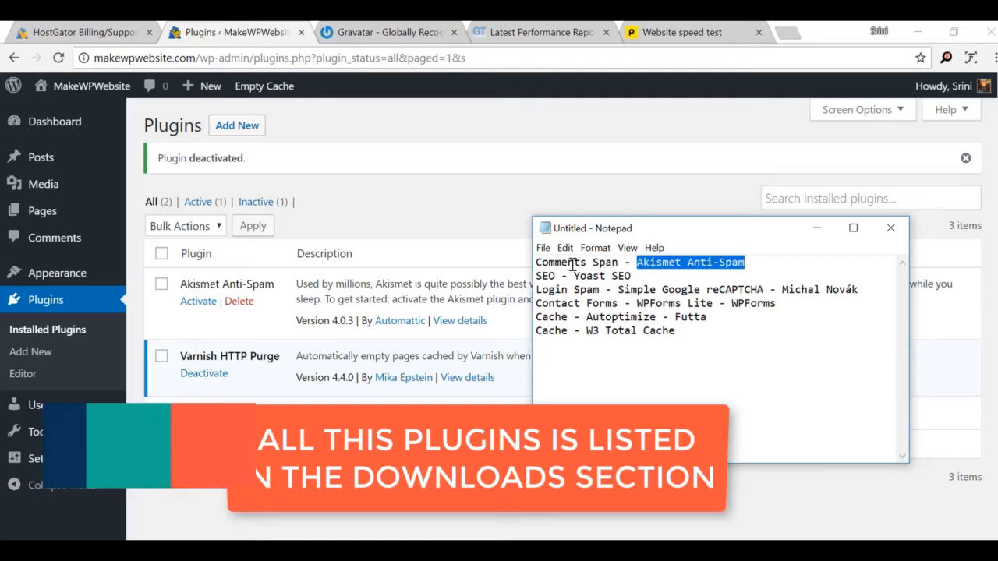
{"action": "left_click_drag", "start_coordinate": [535, 265], "coordinate": [751, 260]}
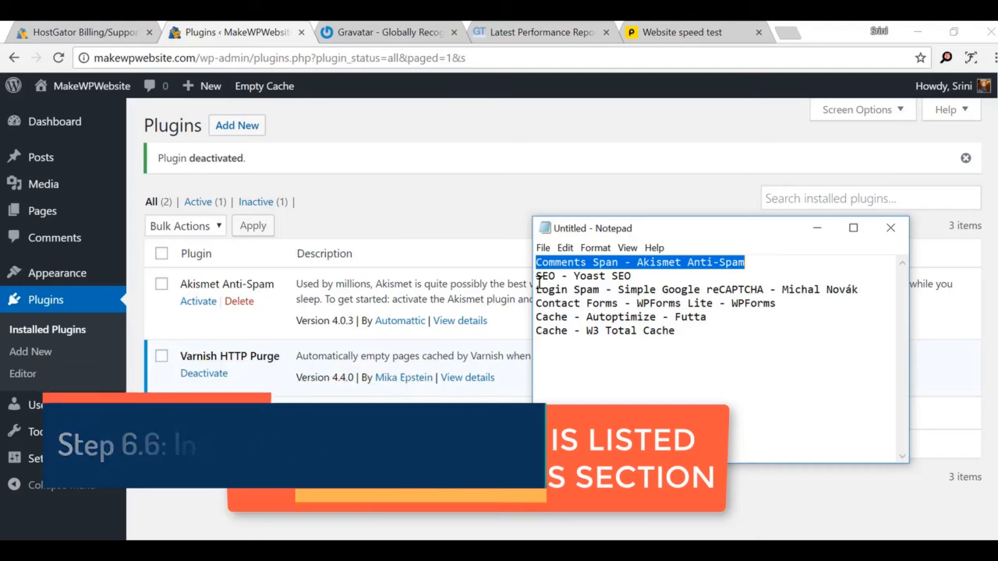
{"action": "left_click_drag", "start_coordinate": [542, 276], "coordinate": [636, 275]}
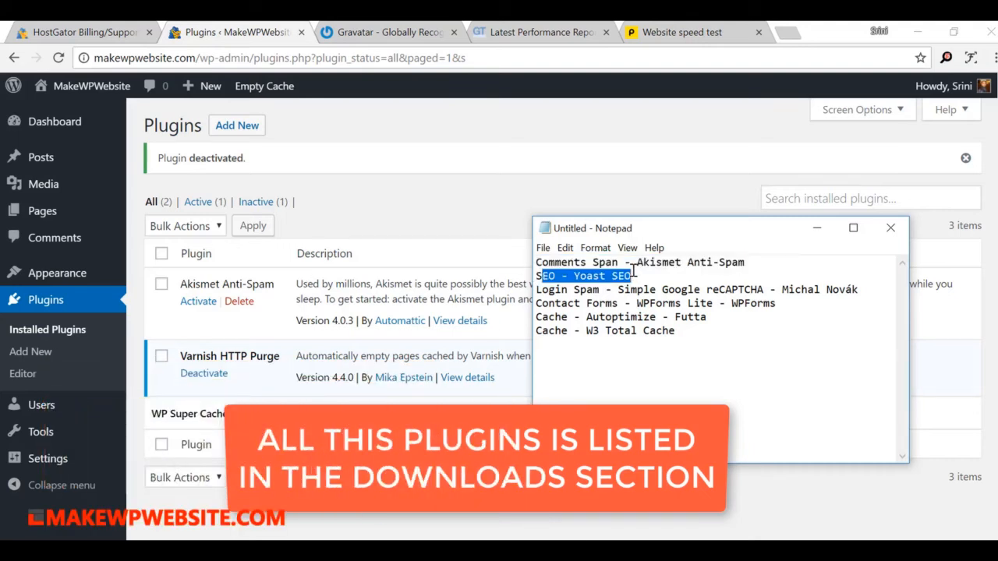
{"action": "left_click", "coordinate": [634, 265]}
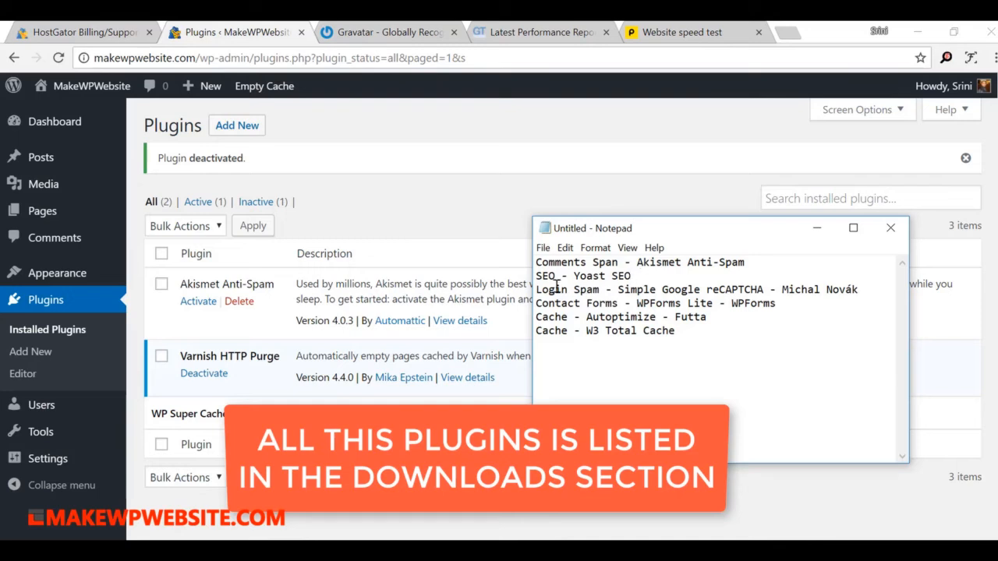
{"action": "left_click_drag", "start_coordinate": [539, 291], "coordinate": [599, 292]}
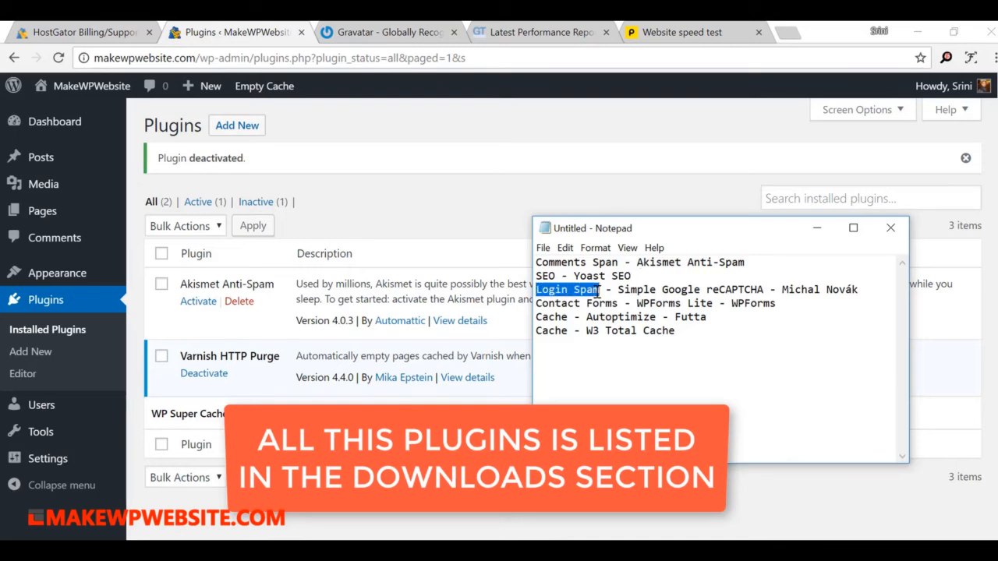
{"action": "left_click_drag", "start_coordinate": [707, 290], "coordinate": [766, 289]}
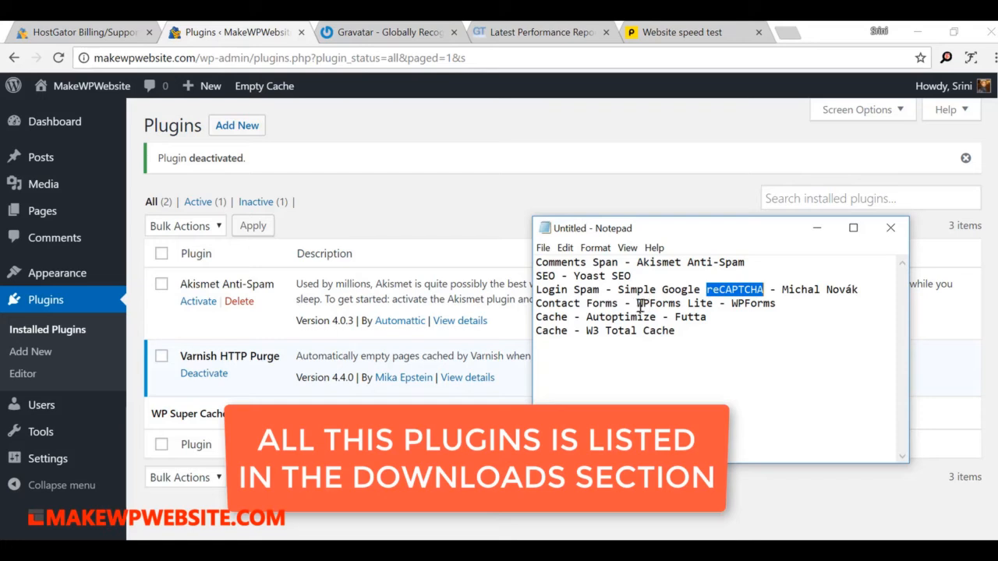
{"action": "left_click_drag", "start_coordinate": [643, 303], "coordinate": [716, 304]}
{"action": "left_click_drag", "start_coordinate": [626, 303], "coordinate": [487, 305]}
{"action": "left_click", "coordinate": [597, 301]}
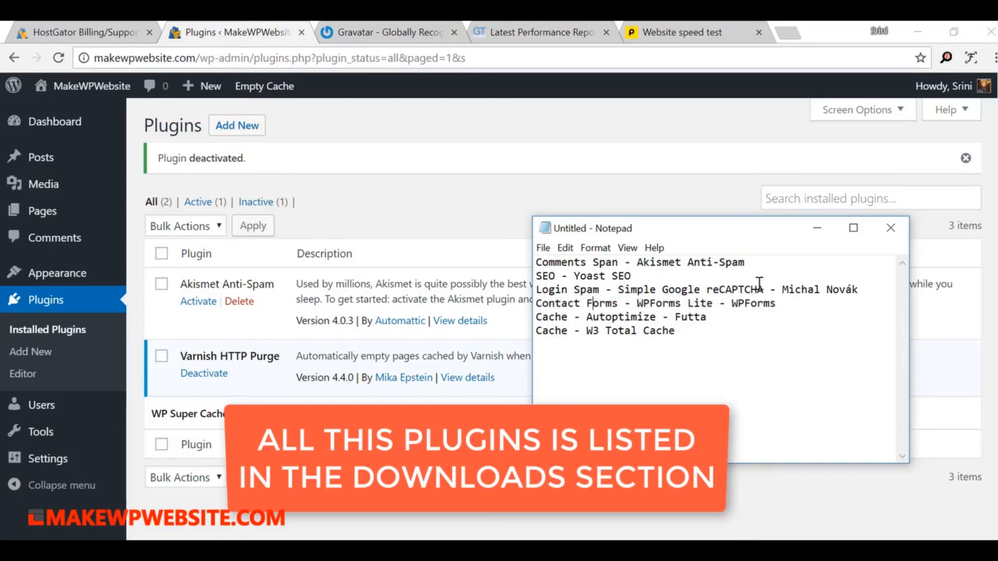
{"action": "double_click", "coordinate": [779, 300]}
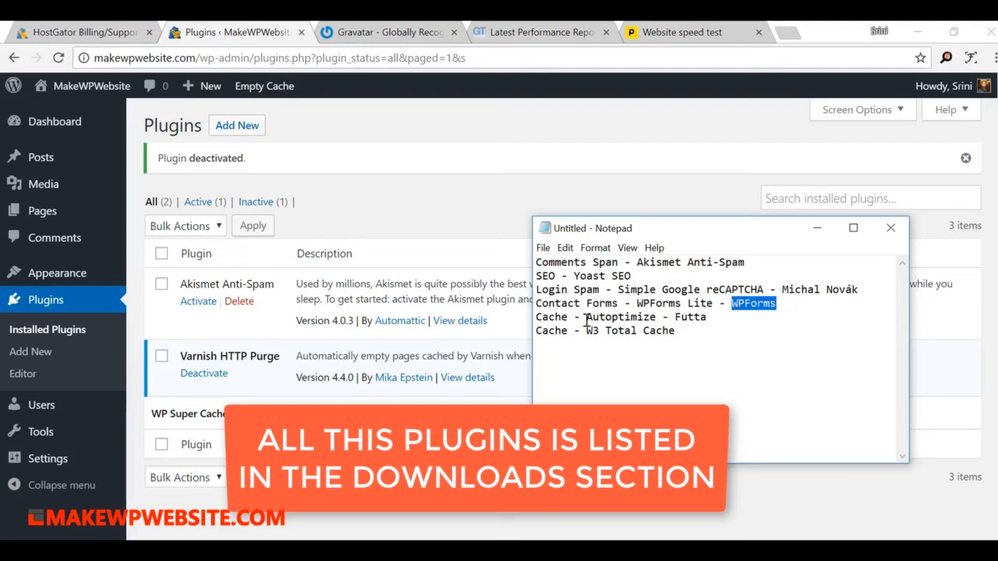
{"action": "left_click_drag", "start_coordinate": [555, 317], "coordinate": [695, 328]}
{"action": "left_click", "coordinate": [695, 328]}
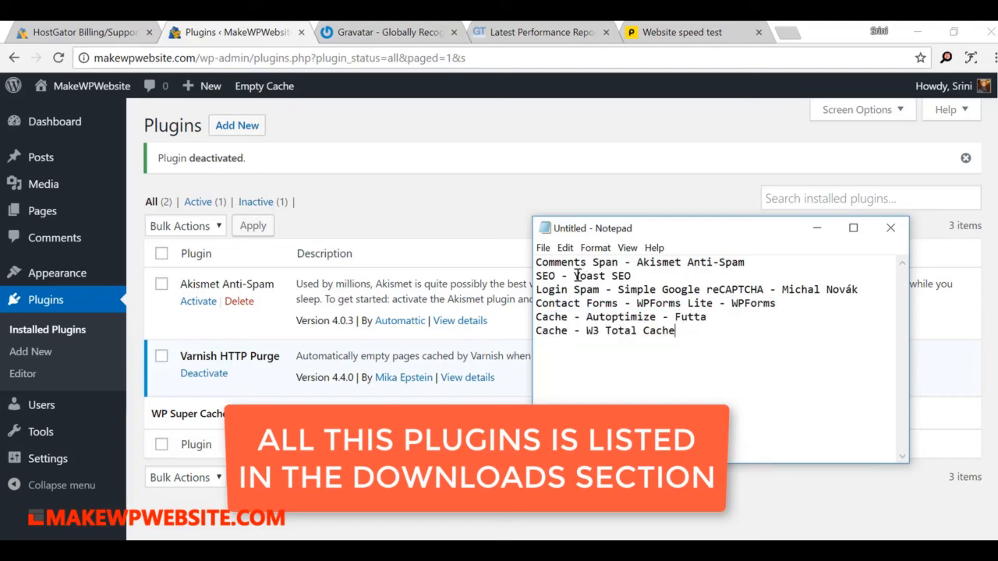
{"action": "left_click_drag", "start_coordinate": [576, 276], "coordinate": [668, 278]}
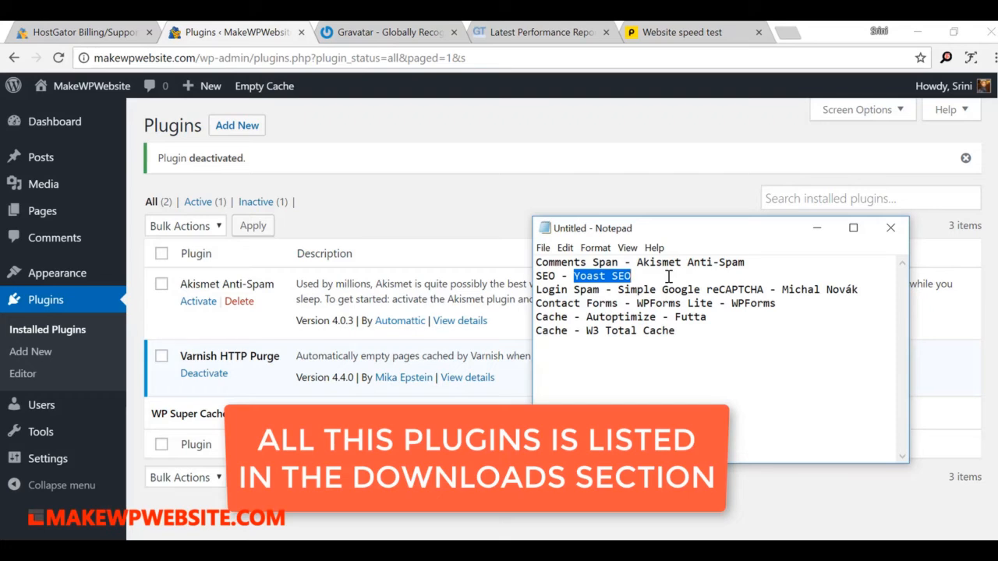
- Go back to WordPress, open the page for adding new plugins and browse the featured ones
{"action": "left_click", "coordinate": [484, 486]}
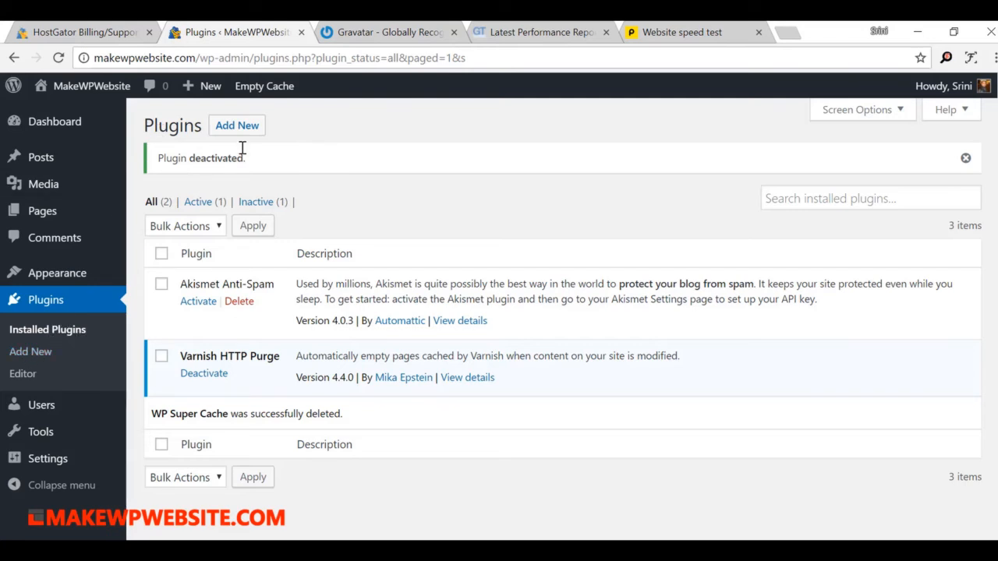
{"action": "left_click", "coordinate": [39, 356]}
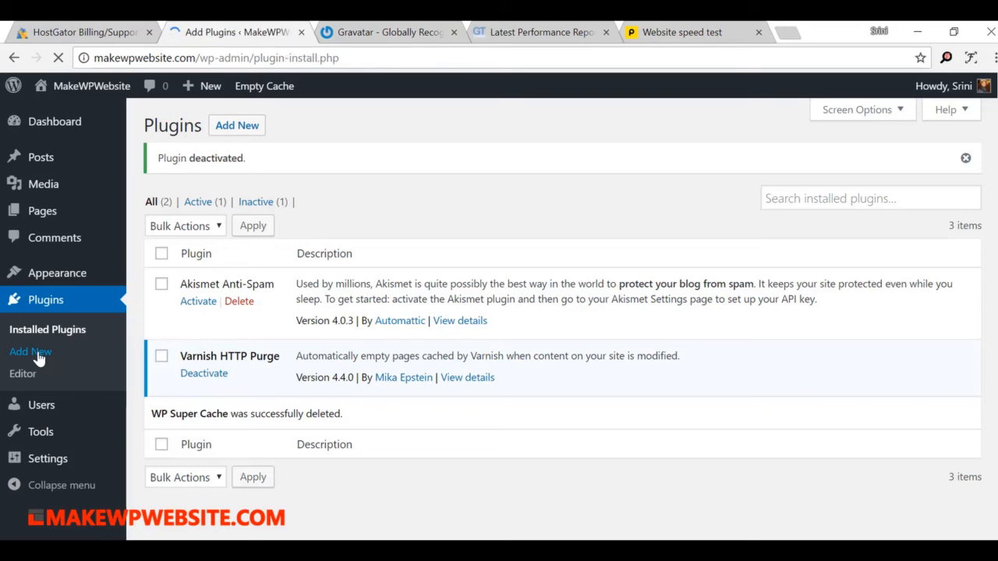
{"action": "scroll", "coordinate": [575, 372], "scroll_direction": "down", "scroll_amount": 6}
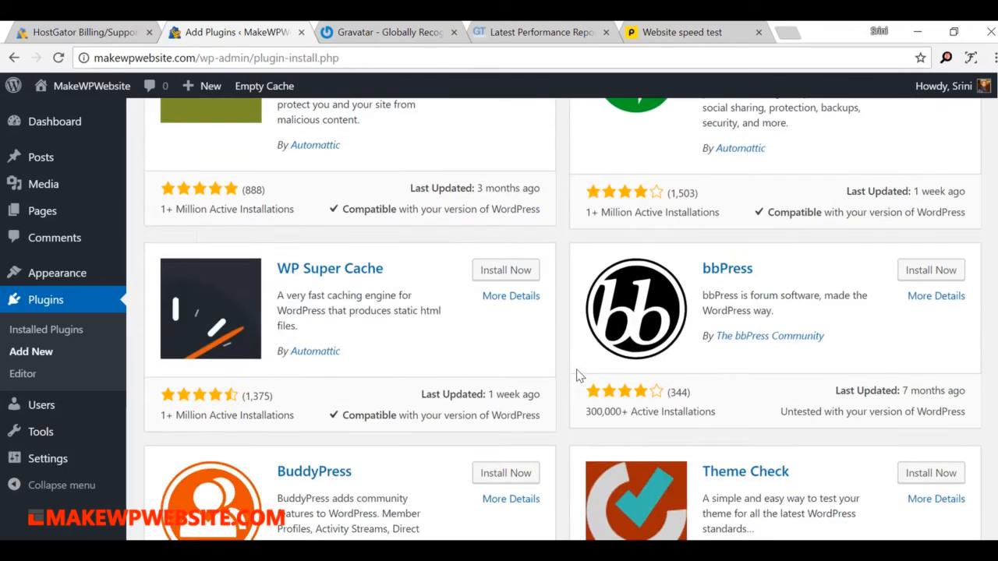
{"action": "scroll", "coordinate": [577, 366], "scroll_direction": "up", "scroll_amount": 3}
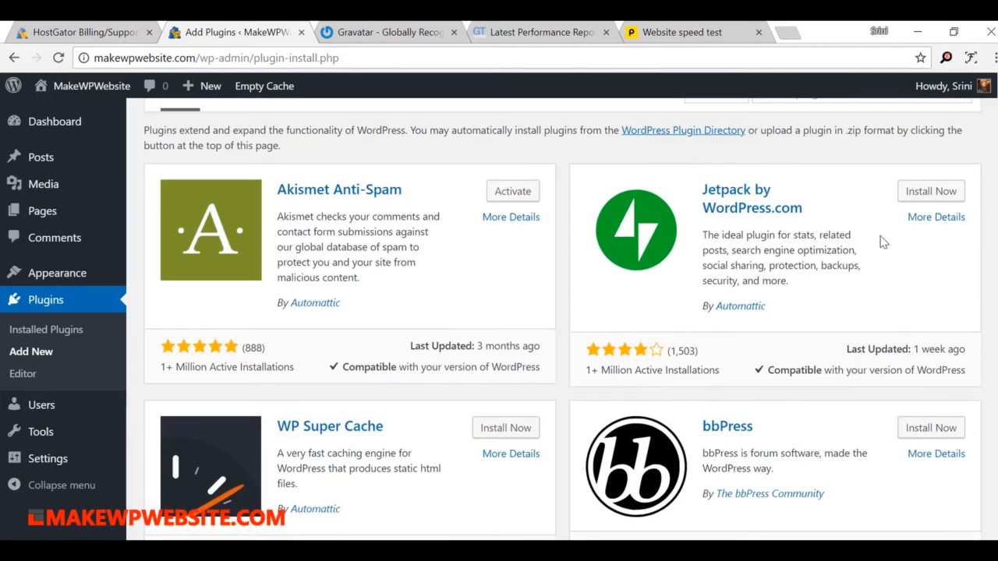
- Find Yoast SEO among the popular plugins, install it and activate it
{"action": "left_click", "coordinate": [815, 166]}
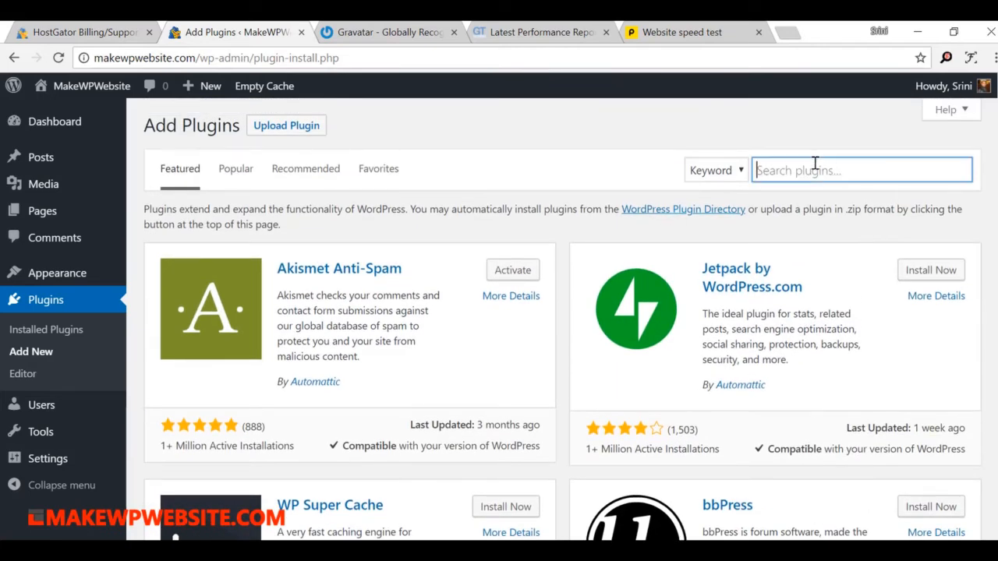
{"action": "left_click", "coordinate": [236, 170]}
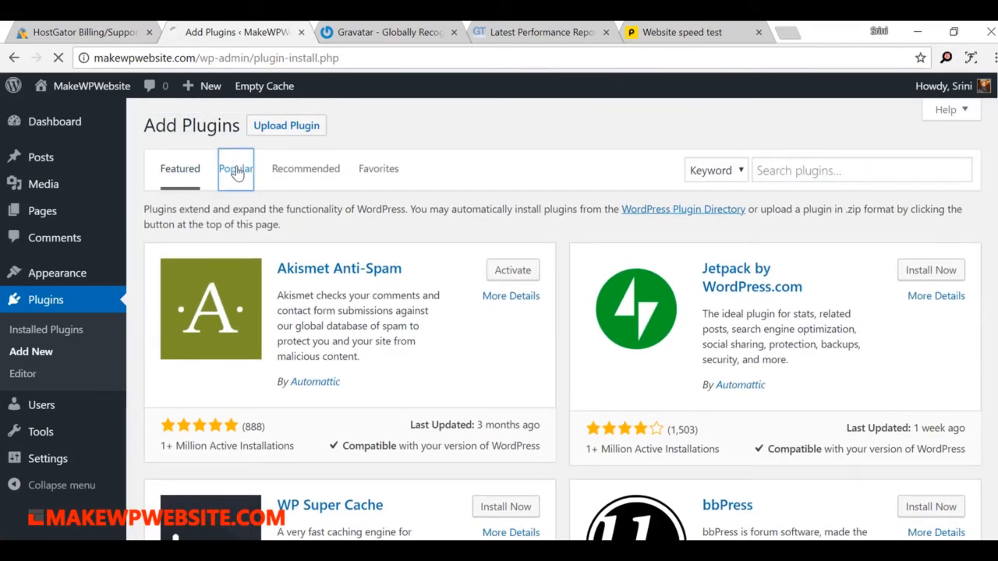
{"action": "left_click", "coordinate": [770, 164]}
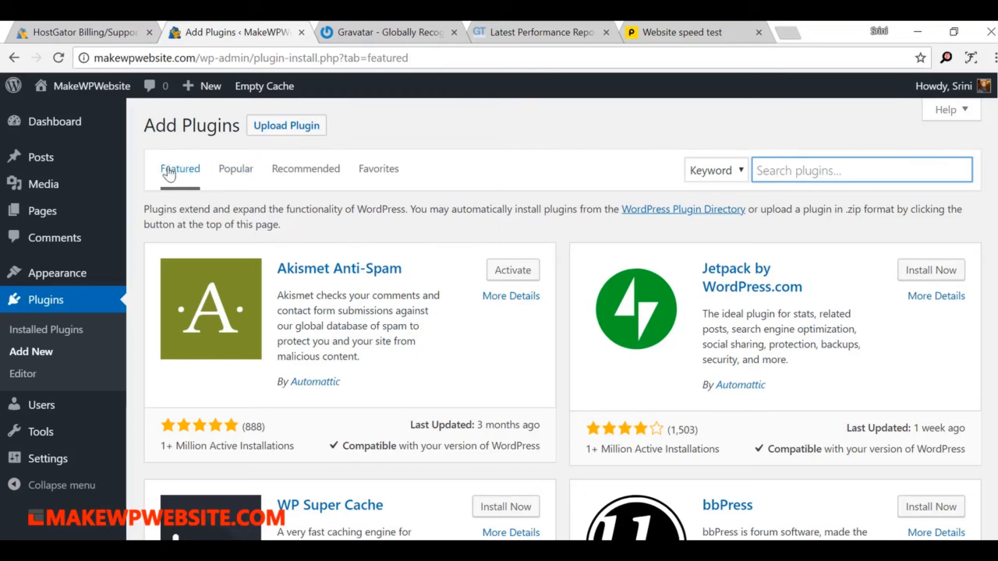
{"action": "left_click", "coordinate": [233, 176]}
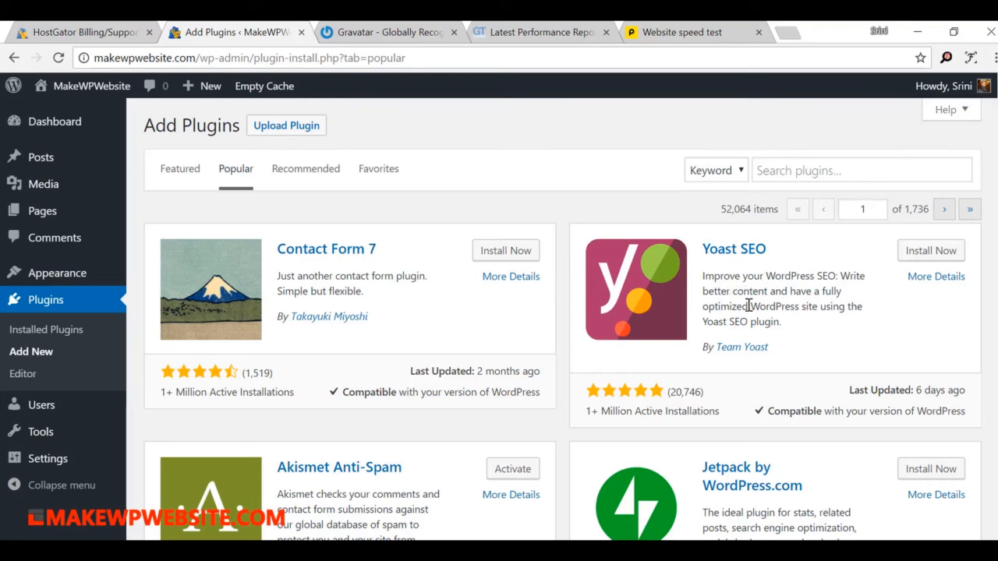
{"action": "left_click", "coordinate": [916, 255]}
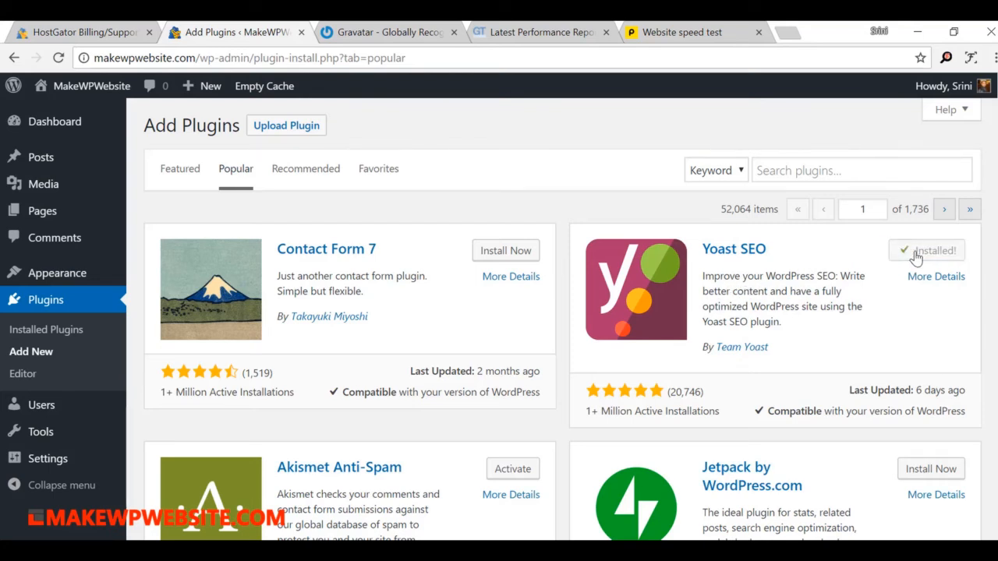
{"action": "left_click", "coordinate": [936, 253]}
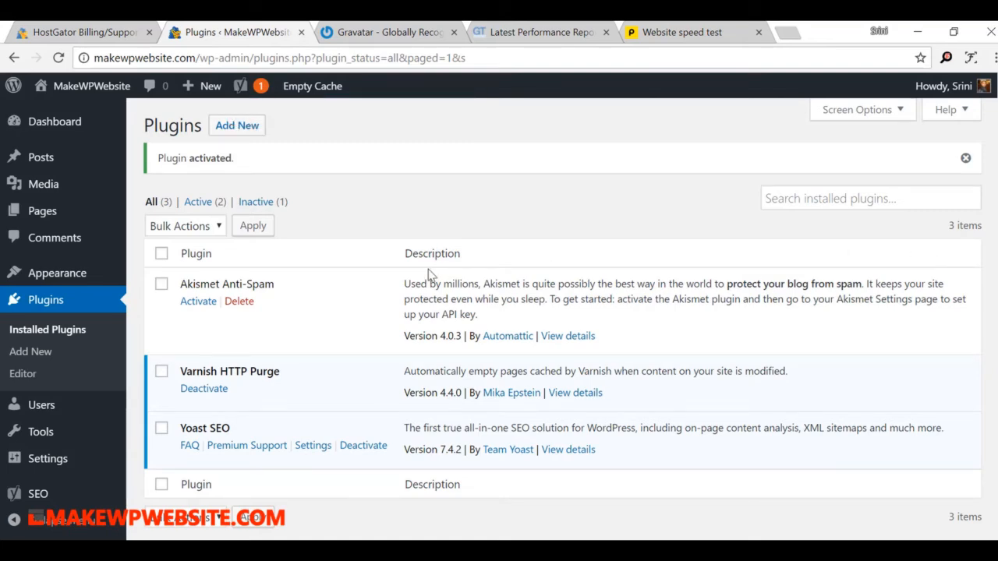
- Copy "Simple Google reCAPTCHA" from the Notepad list and search for it on the WordPress page for adding new plugins
{"action": "key", "text": "alt+Tab"}
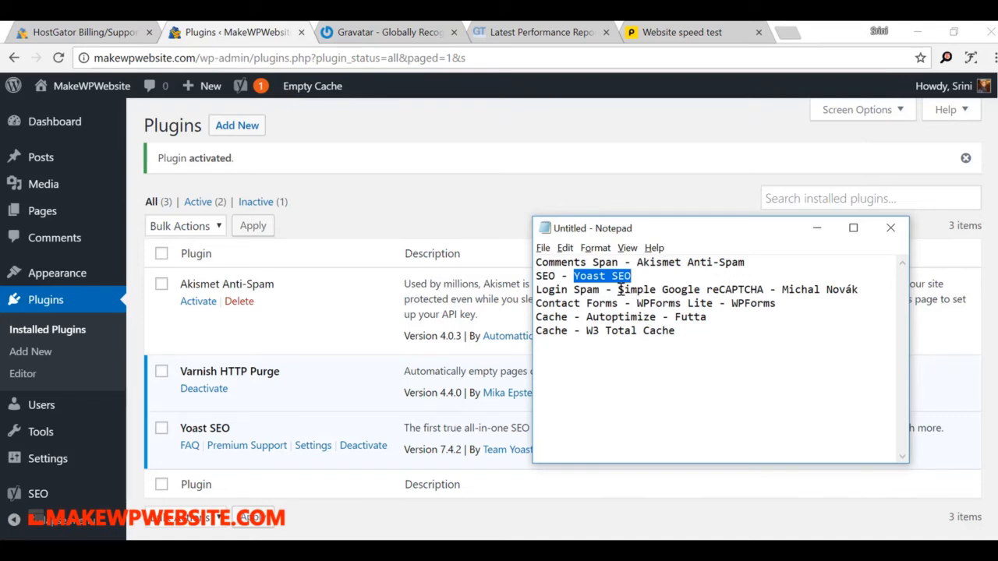
{"action": "left_click_drag", "start_coordinate": [617, 290], "coordinate": [767, 288]}
{"action": "key", "text": "ctrl+c"}
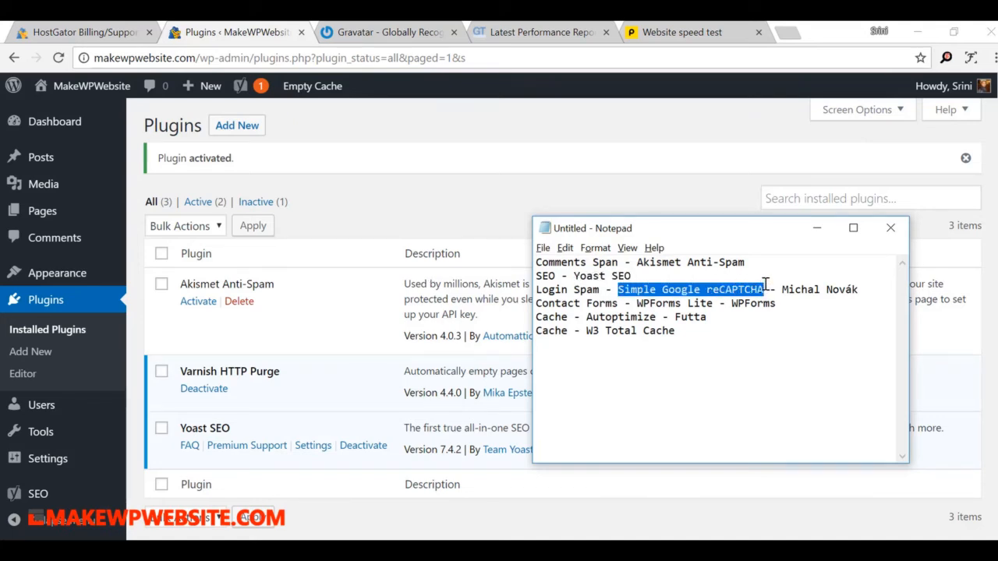
{"action": "left_click", "coordinate": [497, 209]}
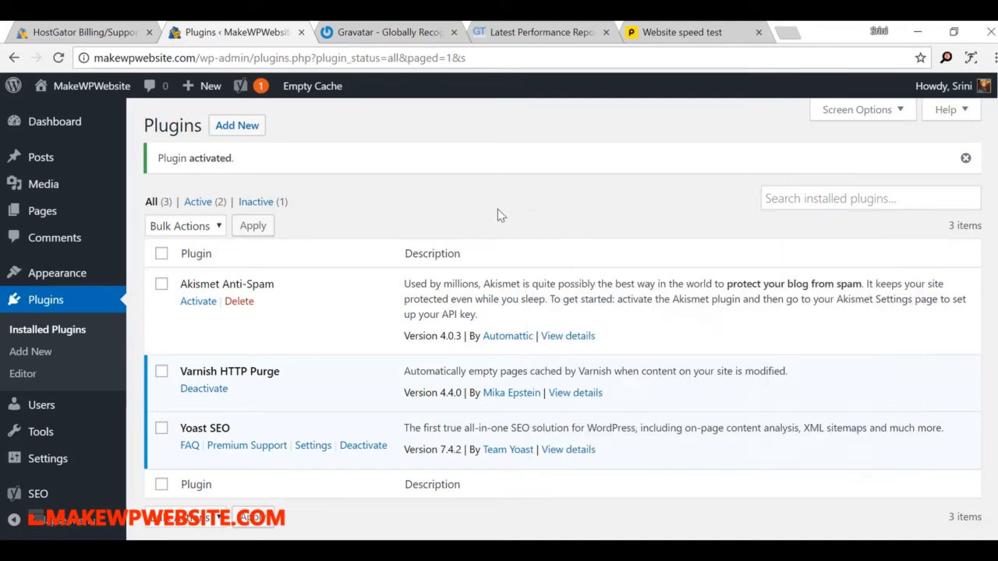
{"action": "left_click", "coordinate": [249, 132]}
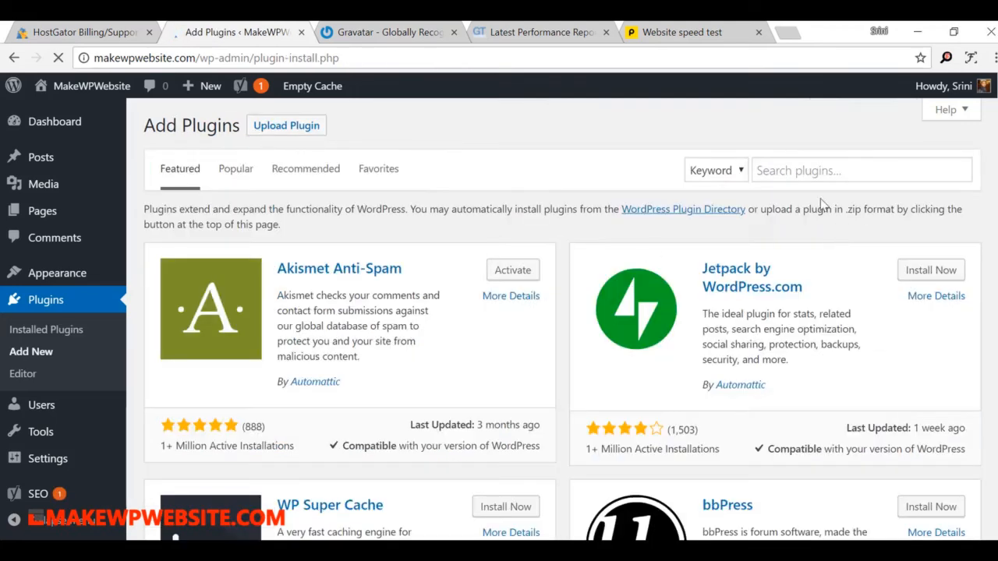
{"action": "left_click", "coordinate": [801, 172]}
{"action": "key", "text": "ctrl+v"}
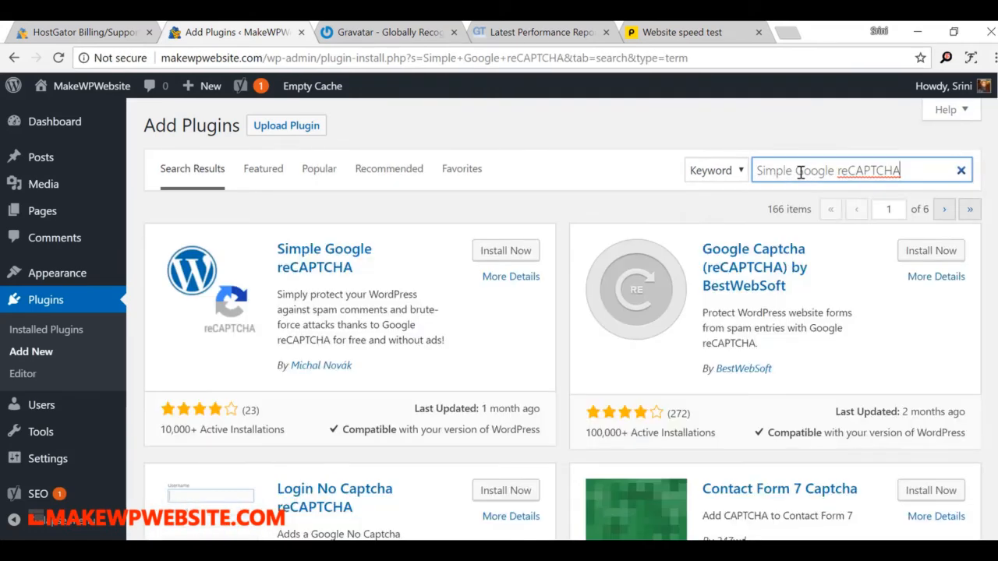
- Compare the author of Simple Google reCAPTCHA with the Notepad list, and install and activate that plugin
{"action": "key", "text": "alt+Tab"}
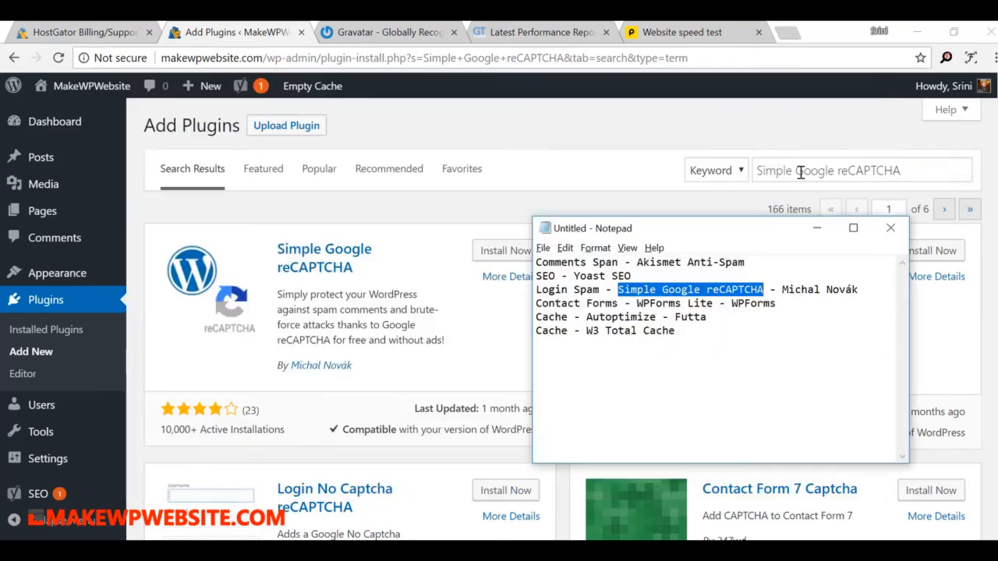
{"action": "left_click_drag", "start_coordinate": [783, 289], "coordinate": [864, 288]}
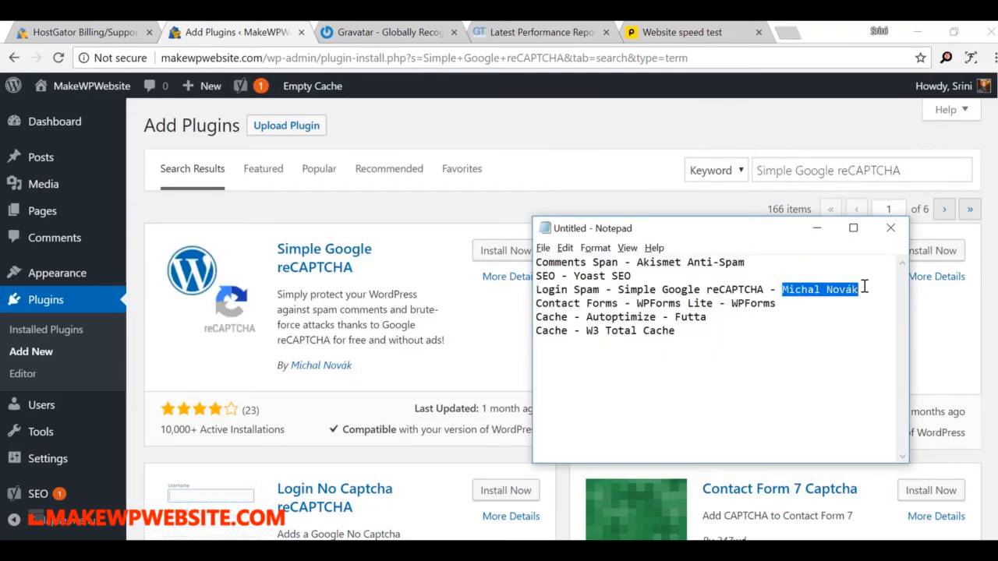
{"action": "key", "text": "alt+Tab"}
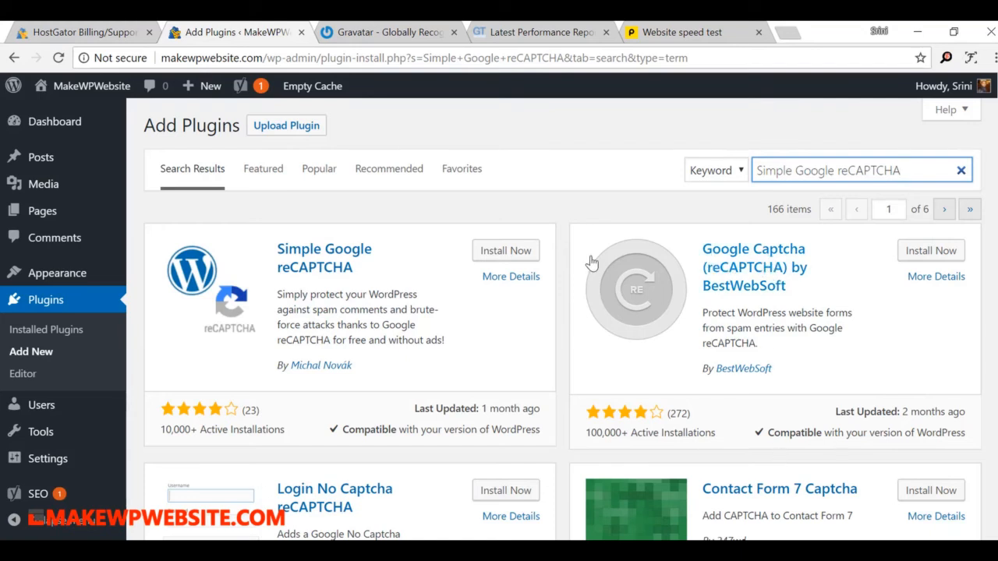
{"action": "key", "text": "alt+Tab"}
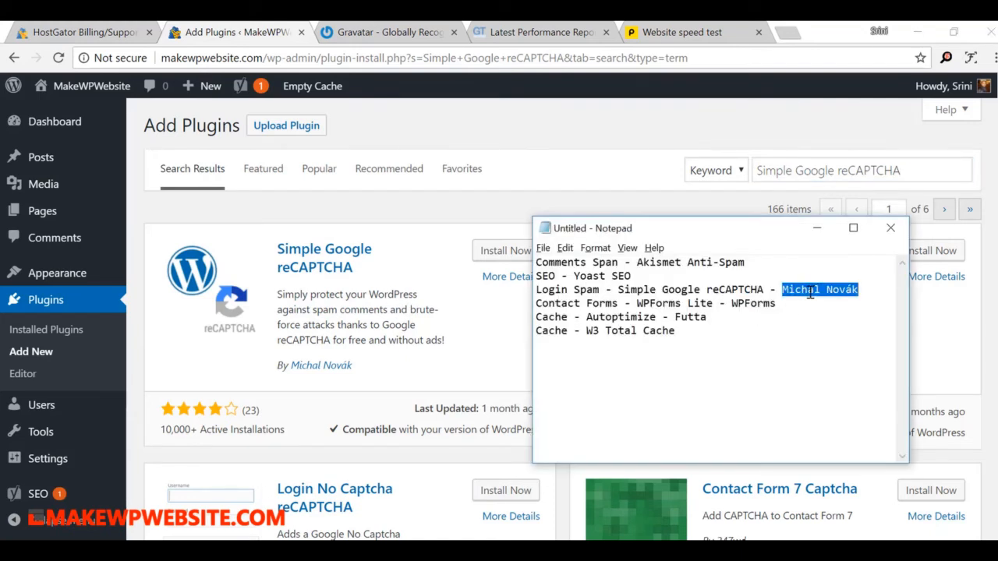
{"action": "left_click", "coordinate": [486, 253]}
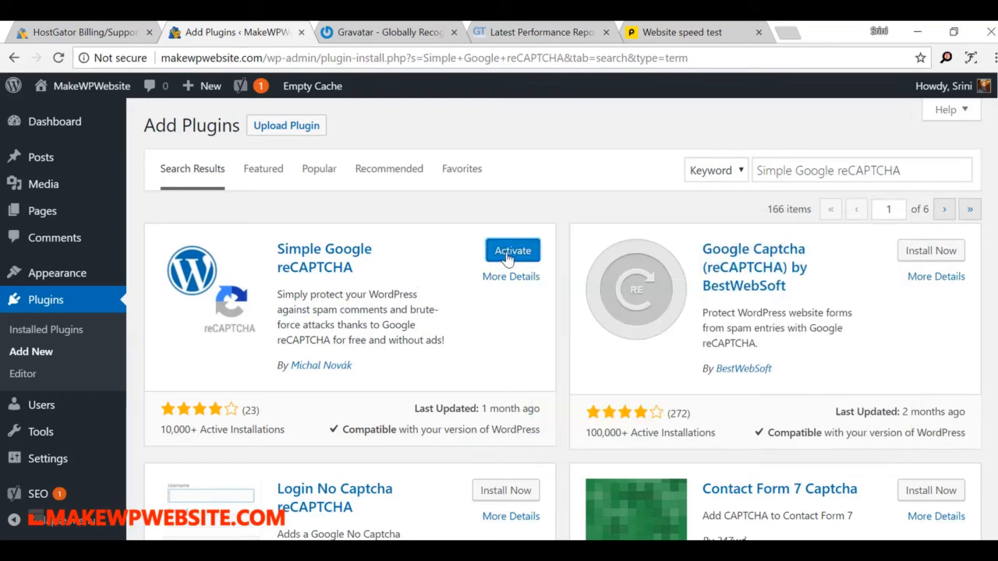
{"action": "left_click", "coordinate": [508, 253]}
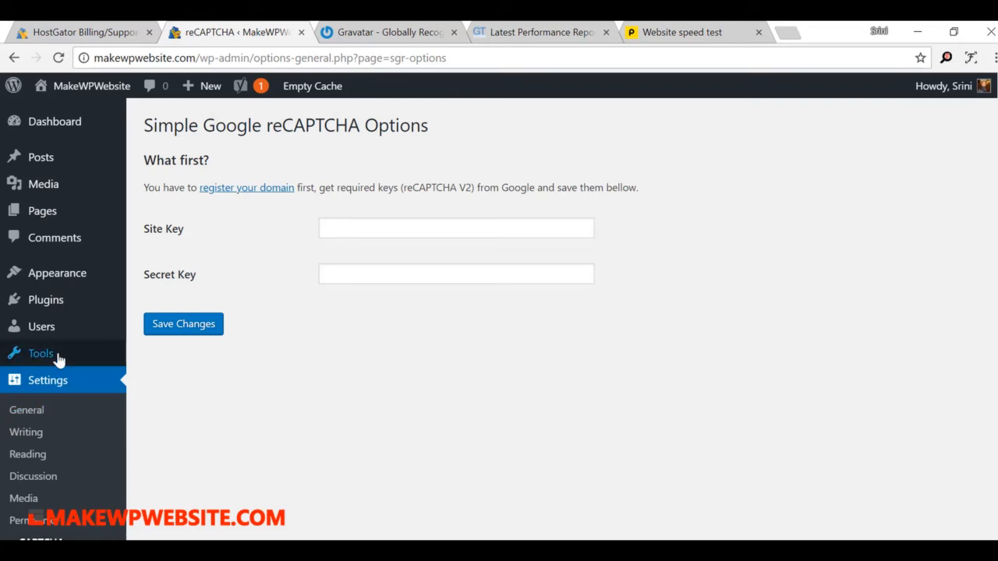
- Open the installed plugins list in WordPress and copy "WPForms Lite" from the Notepad list
{"action": "mouse_move", "coordinate": [57, 308]}
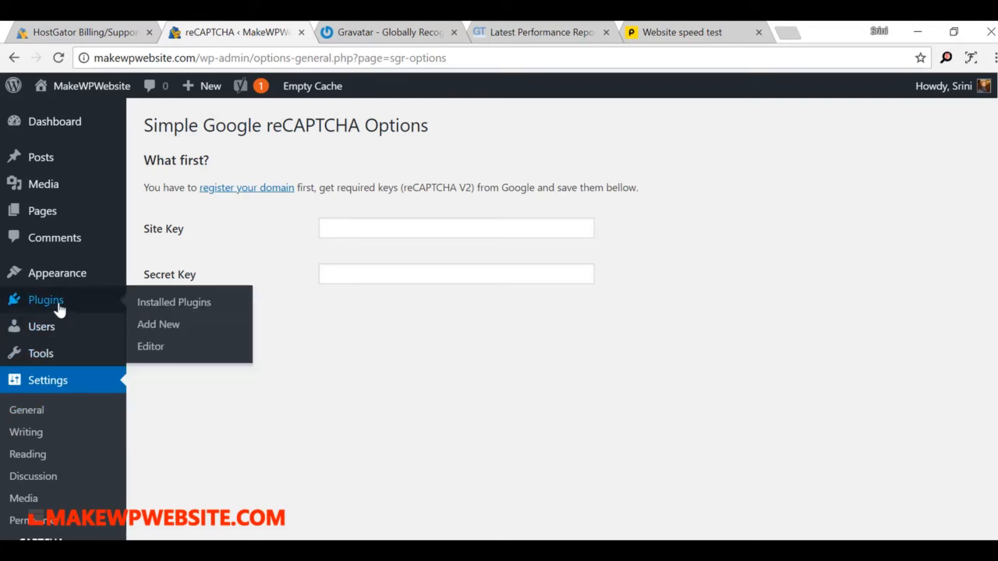
{"action": "left_click", "coordinate": [191, 309]}
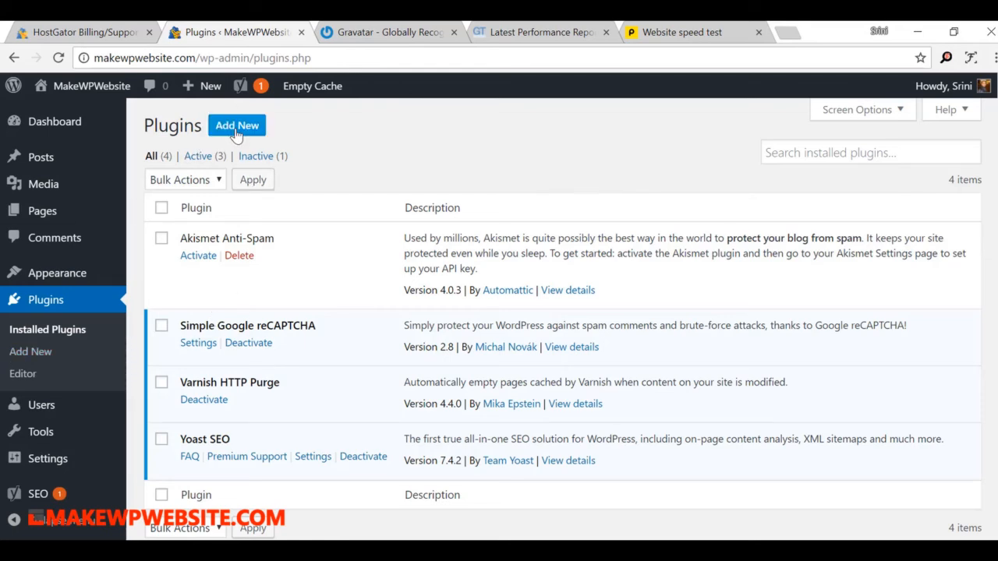
{"action": "key", "text": "alt+Tab"}
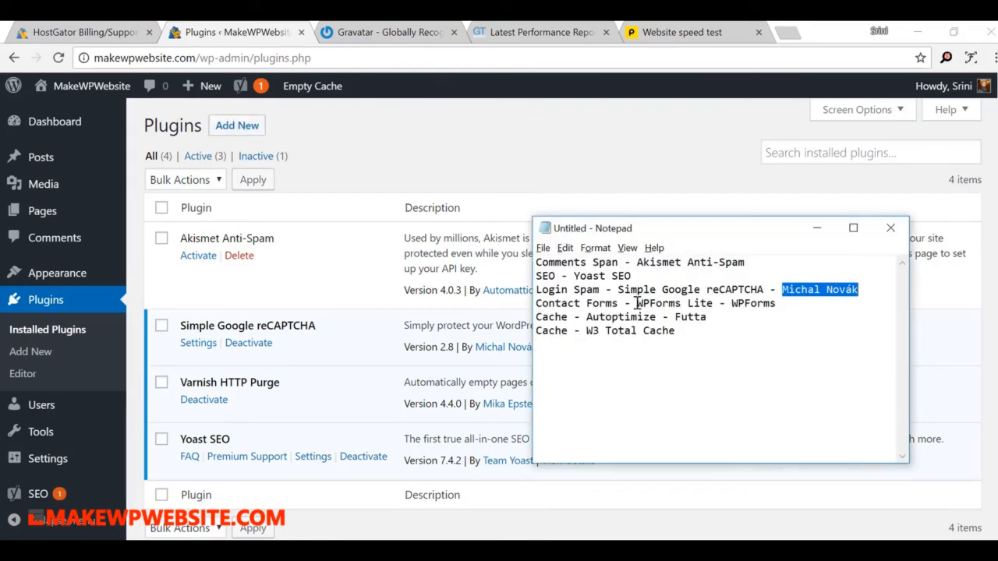
{"action": "left_click_drag", "start_coordinate": [638, 303], "coordinate": [713, 303]}
{"action": "key", "text": "ctrl+c"}
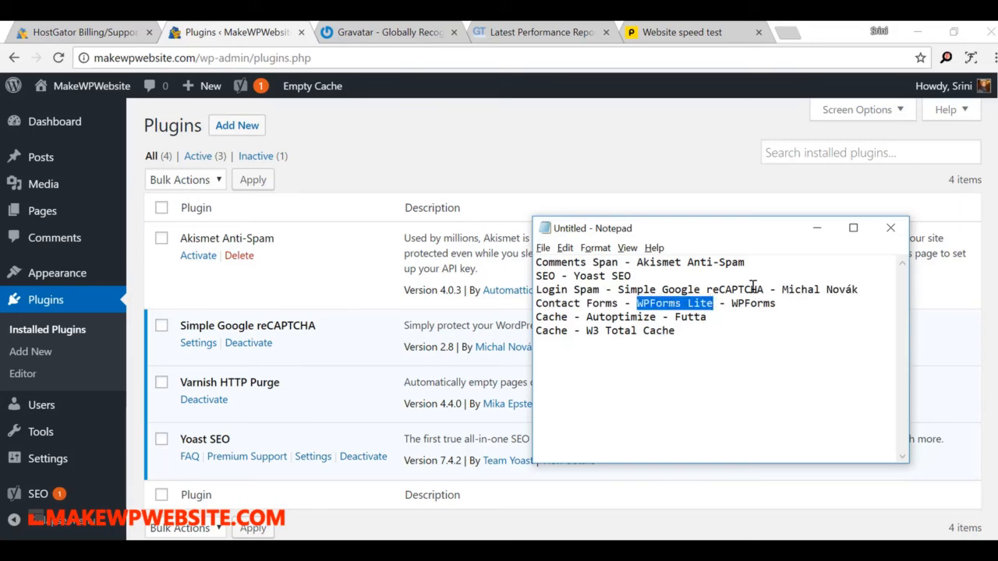
- Search the new plugins page for "WPForms Lite", and install and activate Contact Form by WPForms
{"action": "key", "text": "alt+Tab"}
{"action": "left_click", "coordinate": [237, 125]}
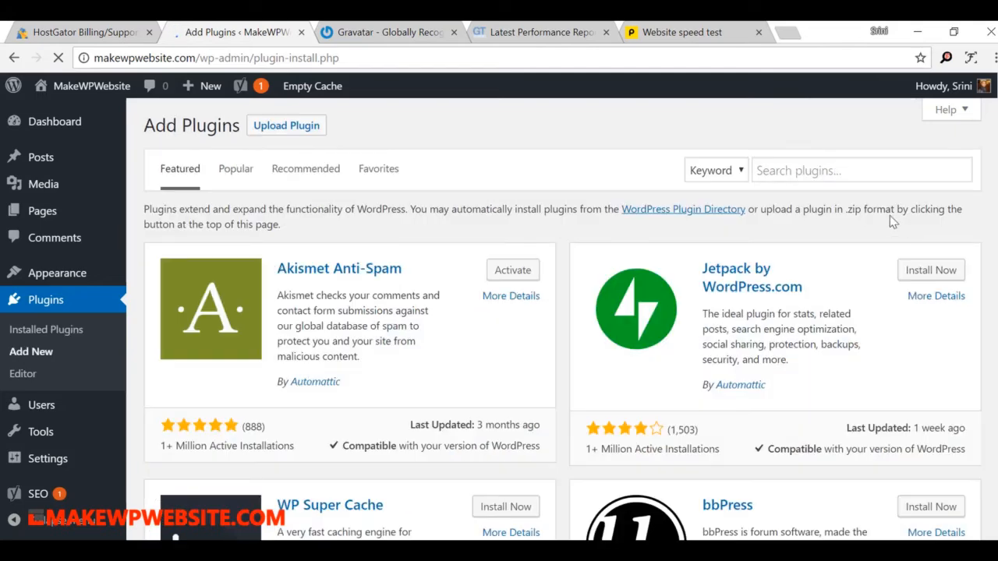
{"action": "left_click", "coordinate": [842, 170]}
{"action": "key", "text": "ctrl+v"}
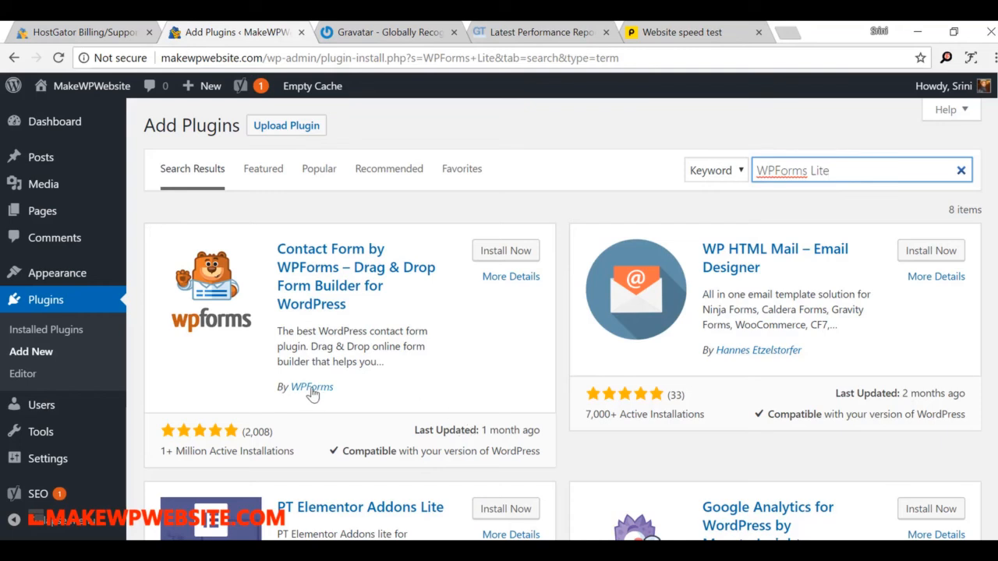
{"action": "left_click", "coordinate": [517, 256]}
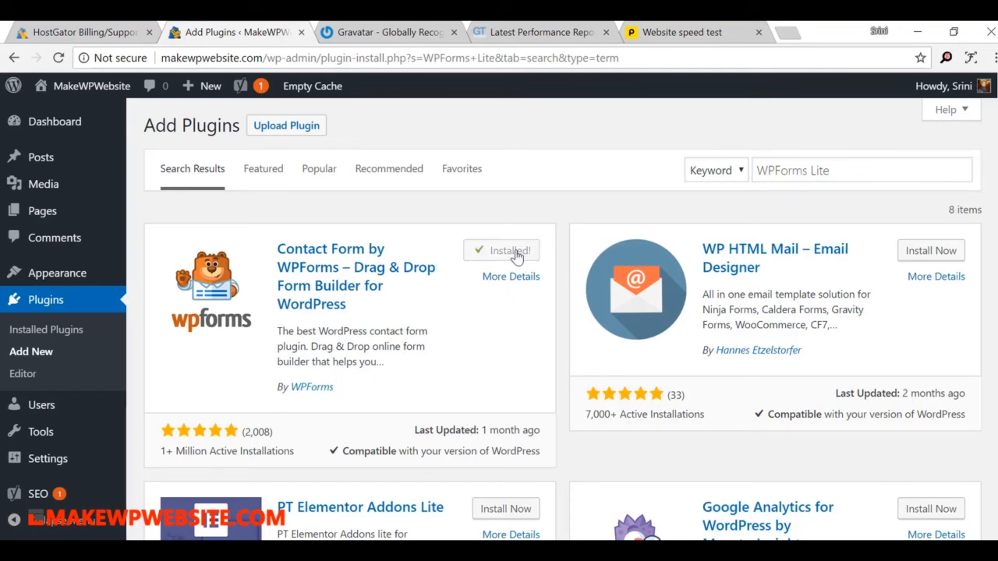
{"action": "left_click", "coordinate": [515, 252]}
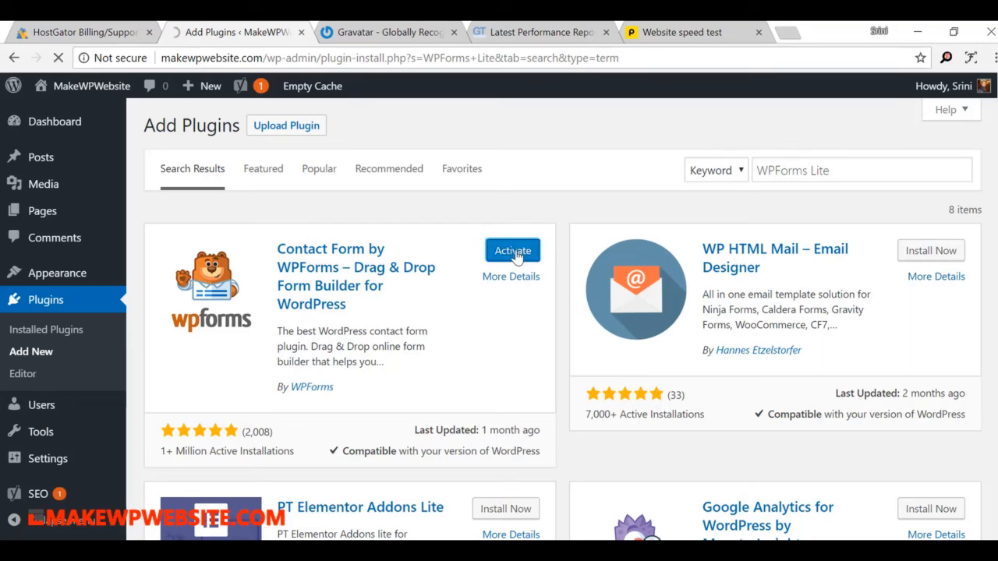
- Copy "Autoptimize" from the Notepad list and search for it on the WordPress page for adding new plugins
{"action": "key", "text": "alt+Tab"}
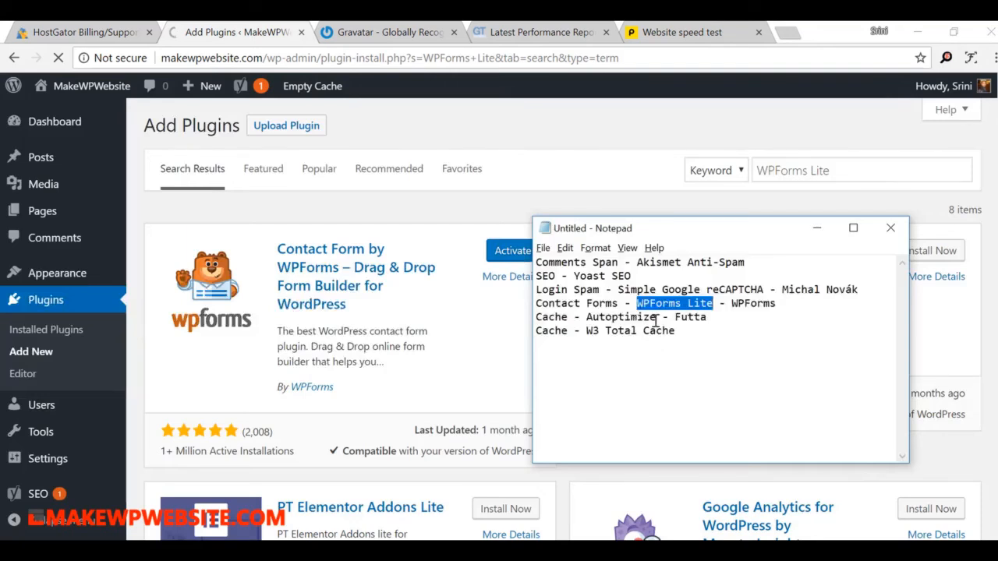
{"action": "left_click_drag", "start_coordinate": [656, 319], "coordinate": [588, 320]}
{"action": "key", "text": "ctrl+c"}
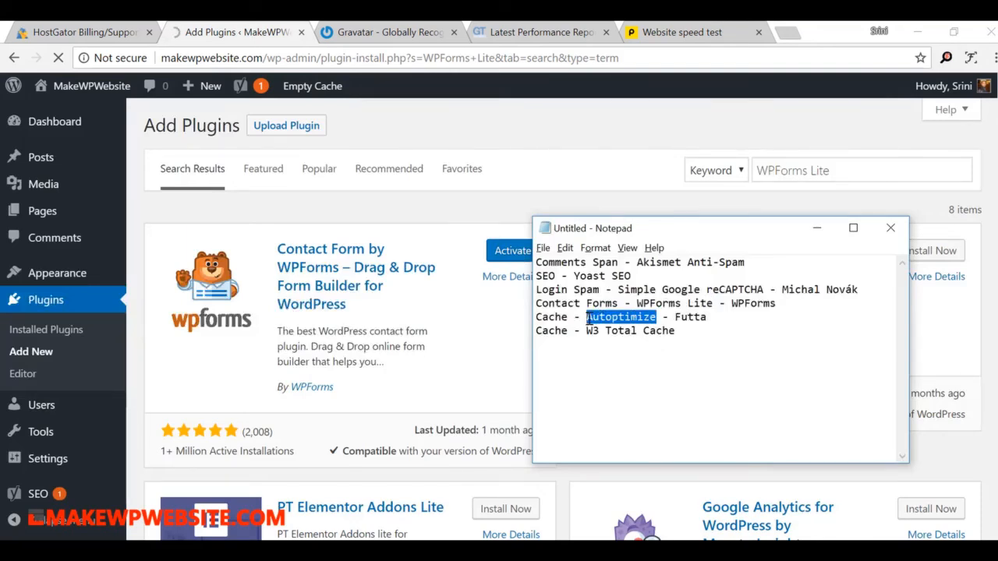
{"action": "key", "text": "alt+Tab"}
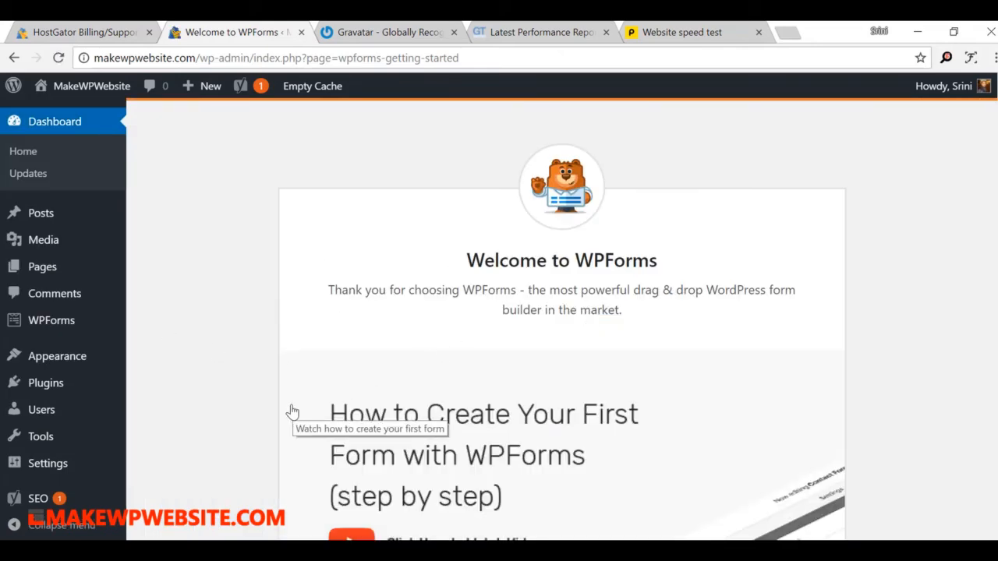
{"action": "scroll", "coordinate": [617, 415], "scroll_direction": "down", "scroll_amount": 8}
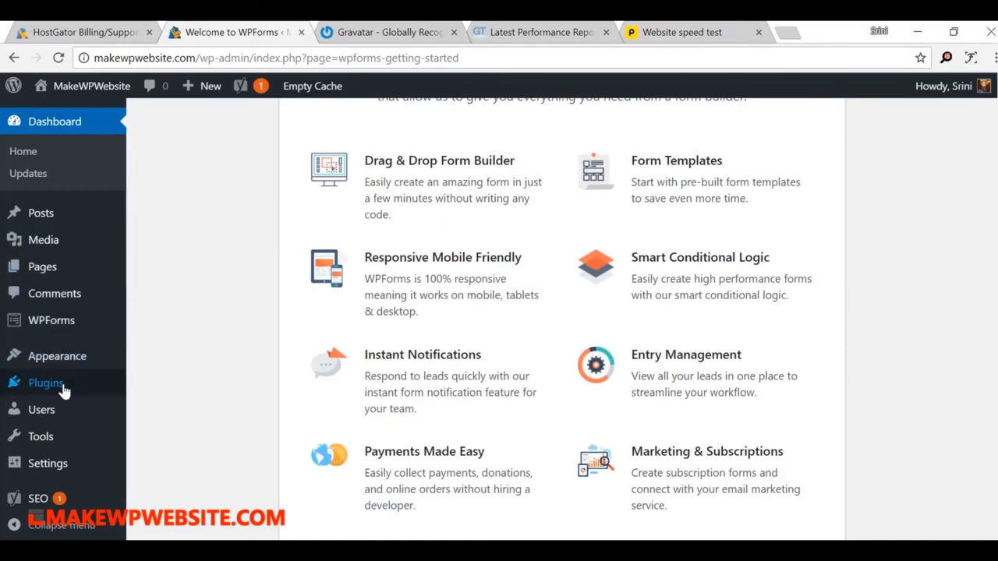
{"action": "mouse_move", "coordinate": [65, 382]}
{"action": "left_click", "coordinate": [161, 404]}
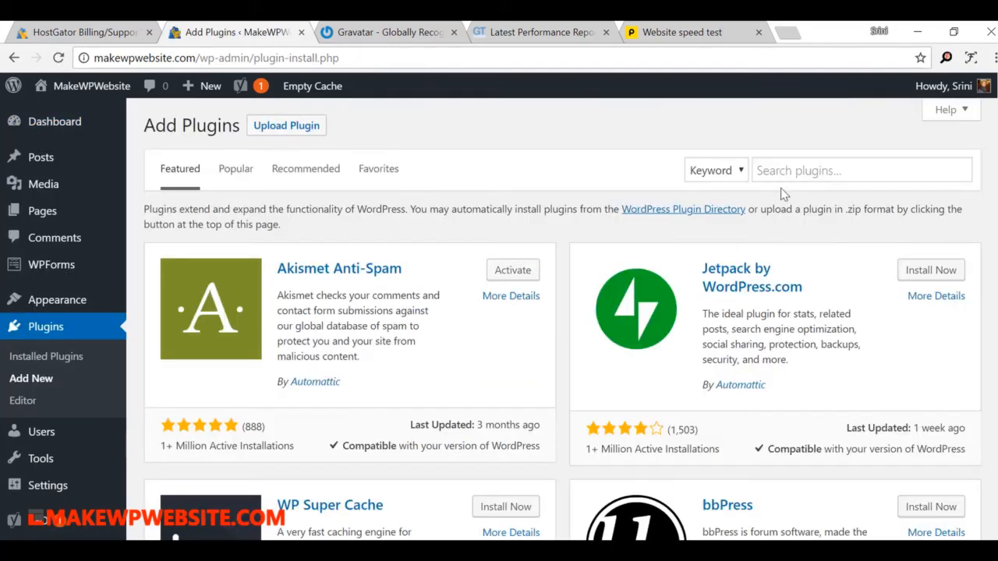
{"action": "left_click", "coordinate": [781, 173]}
{"action": "key", "text": "ctrl+v"}
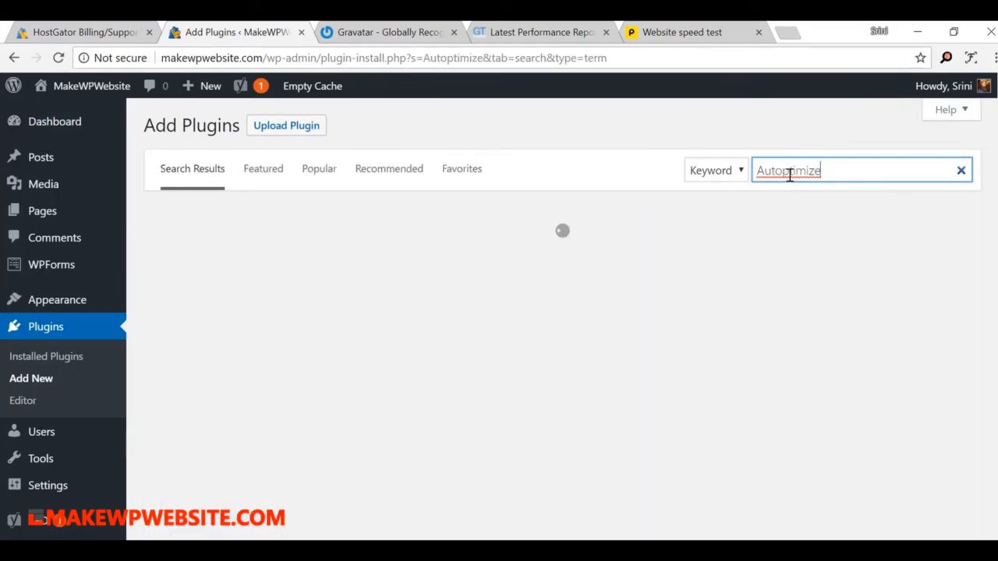
- Check the Autoptimize author against "Futta" in the Notepad list, and install and activate that plugin
{"action": "key", "text": "alt+Tab"}
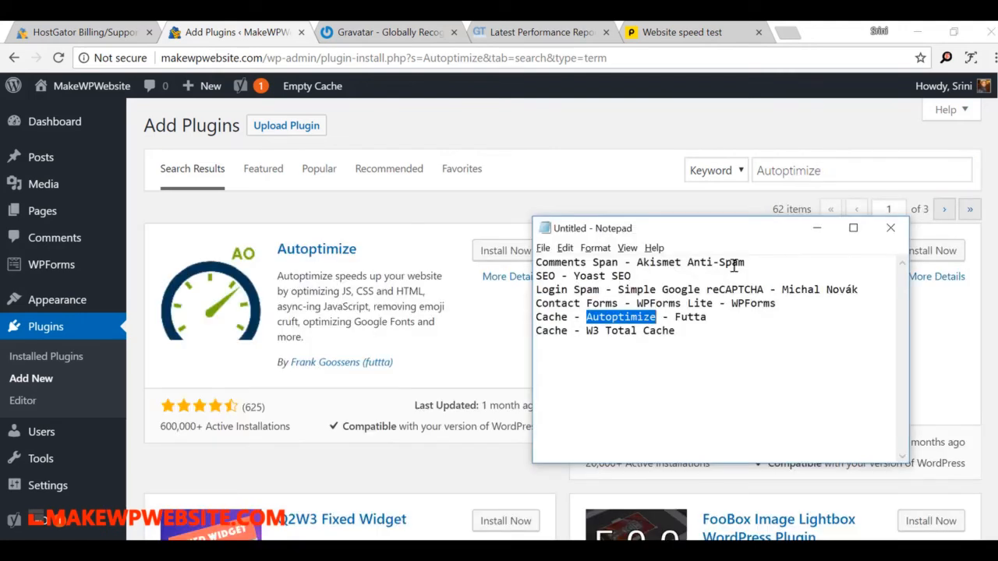
{"action": "left_click_drag", "start_coordinate": [676, 318], "coordinate": [708, 318]}
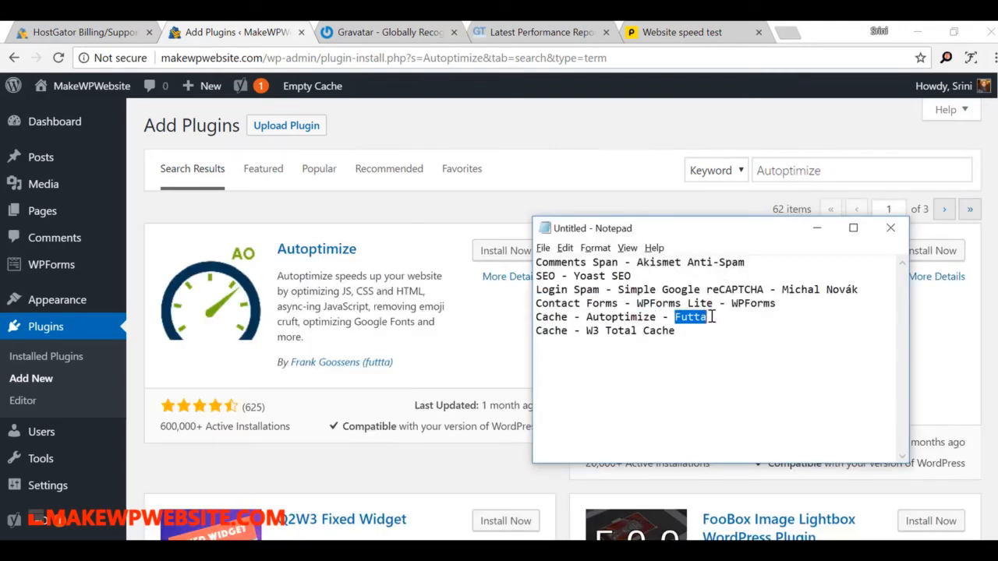
{"action": "key", "text": "alt+Tab"}
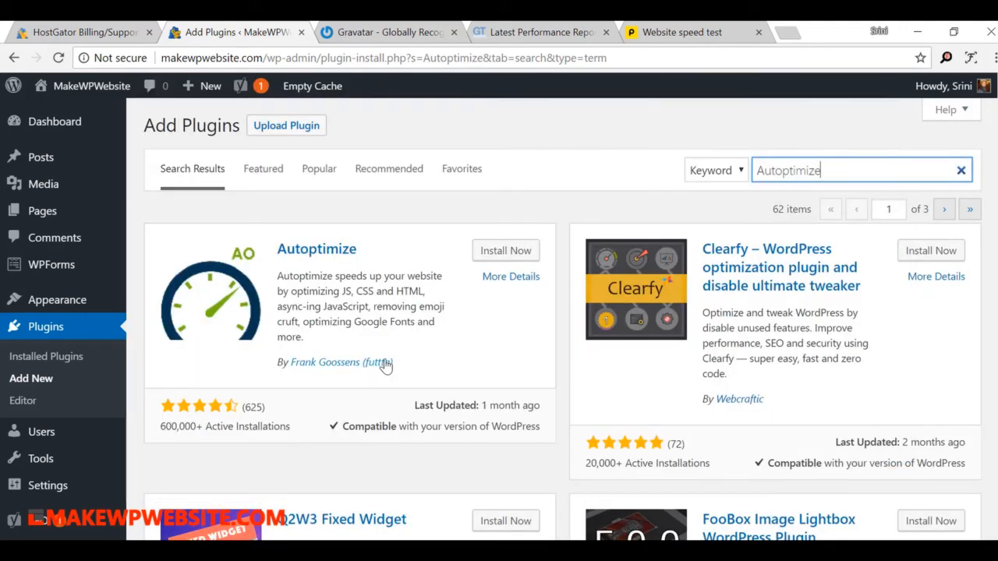
{"action": "left_click", "coordinate": [496, 255]}
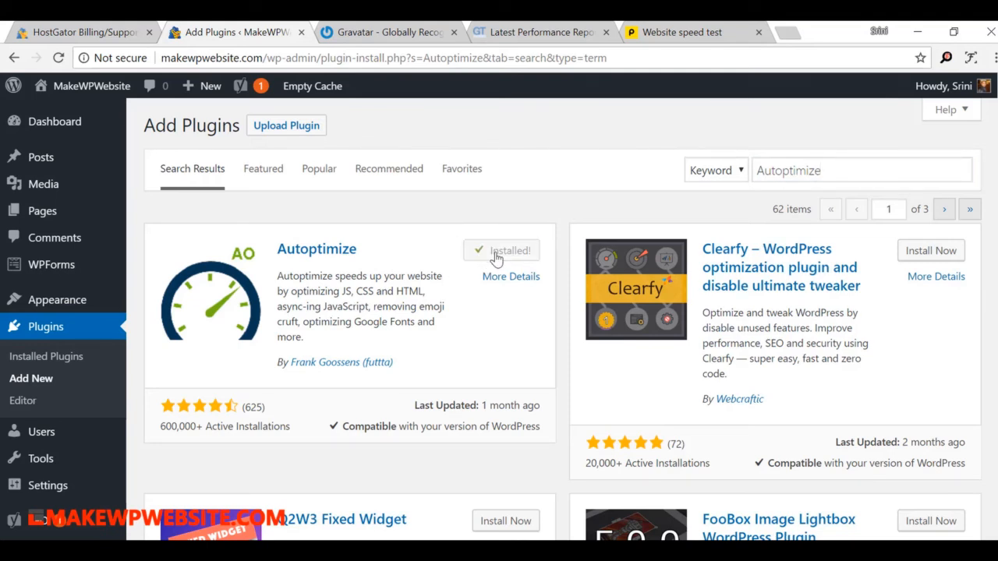
{"action": "left_click", "coordinate": [511, 257]}
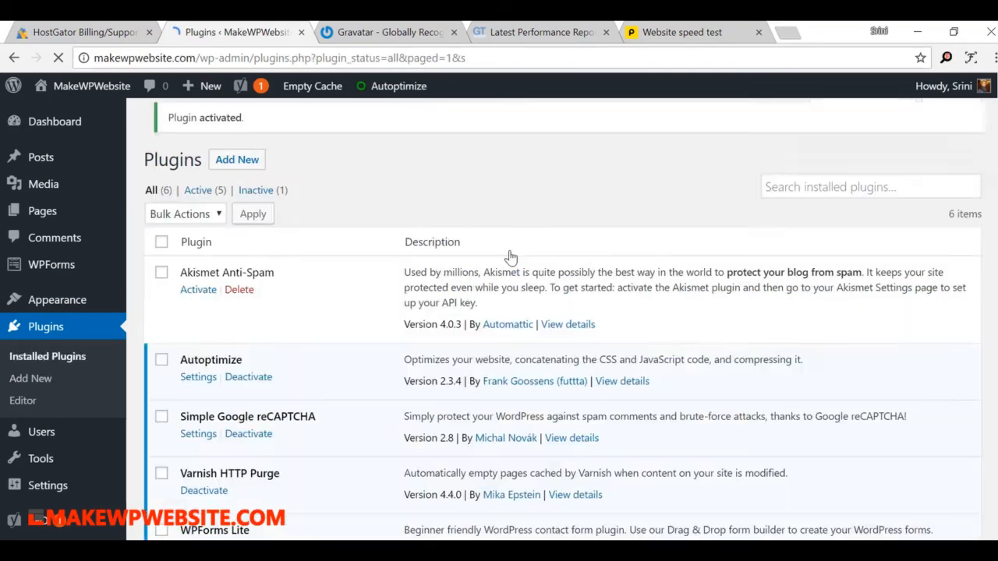
- Copy "W3 Total Cache" from the Notepad list and search for it among the installed WordPress plugins
{"action": "key", "text": "alt+Tab"}
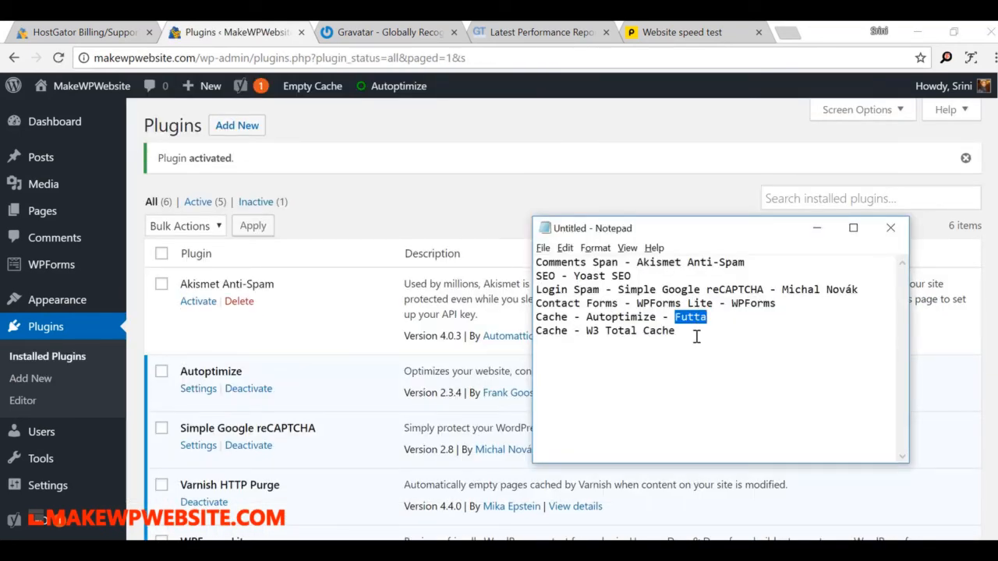
{"action": "left_click_drag", "start_coordinate": [675, 331], "coordinate": [588, 333]}
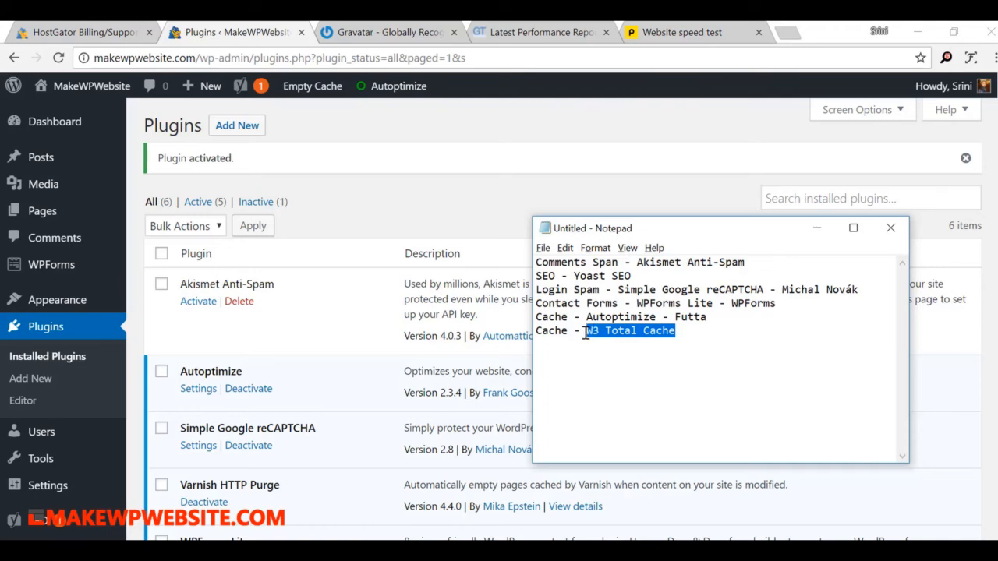
{"action": "key", "text": "ctrl+c"}
{"action": "key", "text": "alt+Tab"}
{"action": "left_click", "coordinate": [815, 201]}
{"action": "key", "text": "ctrl+v"}
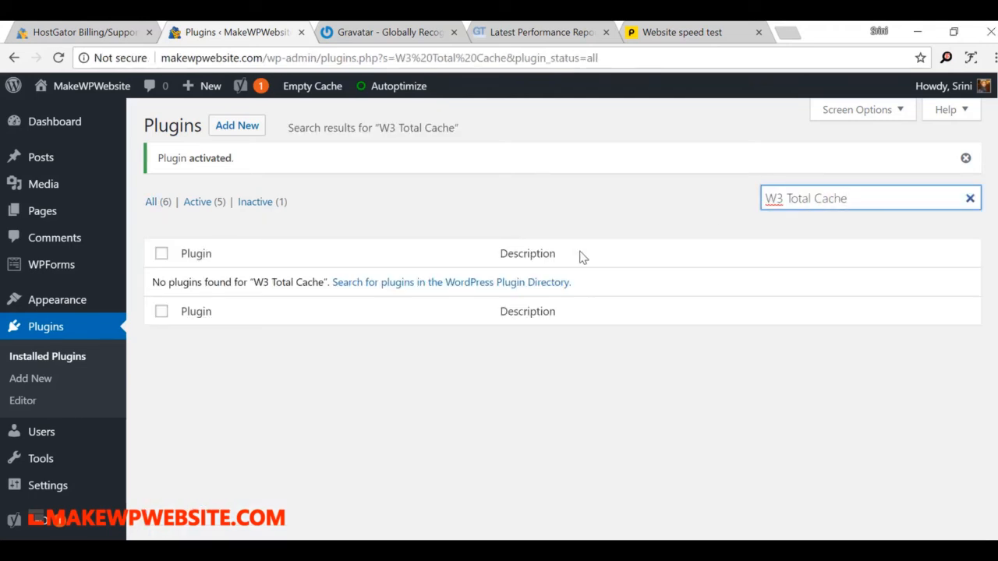
- Search the new plugins page for "W3 Total Cache", check it against the Notepad list, and install and activate it
{"action": "left_click", "coordinate": [255, 131]}
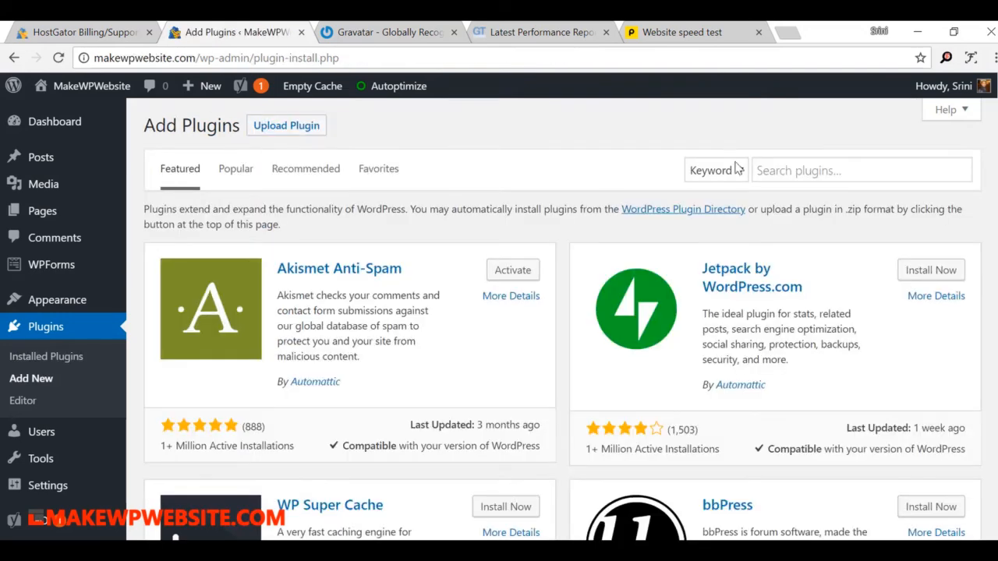
{"action": "left_click", "coordinate": [798, 177]}
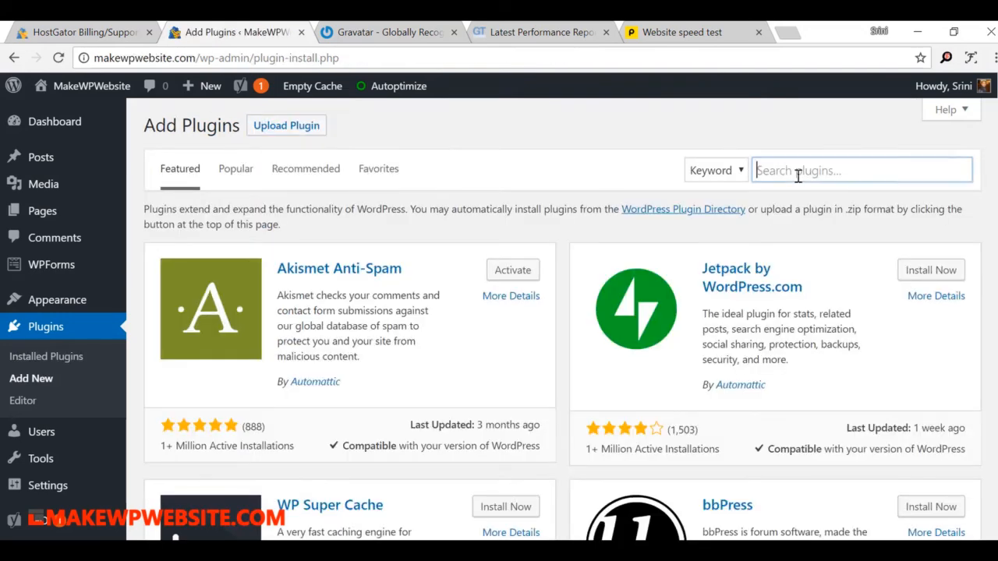
{"action": "key", "text": "ctrl+v"}
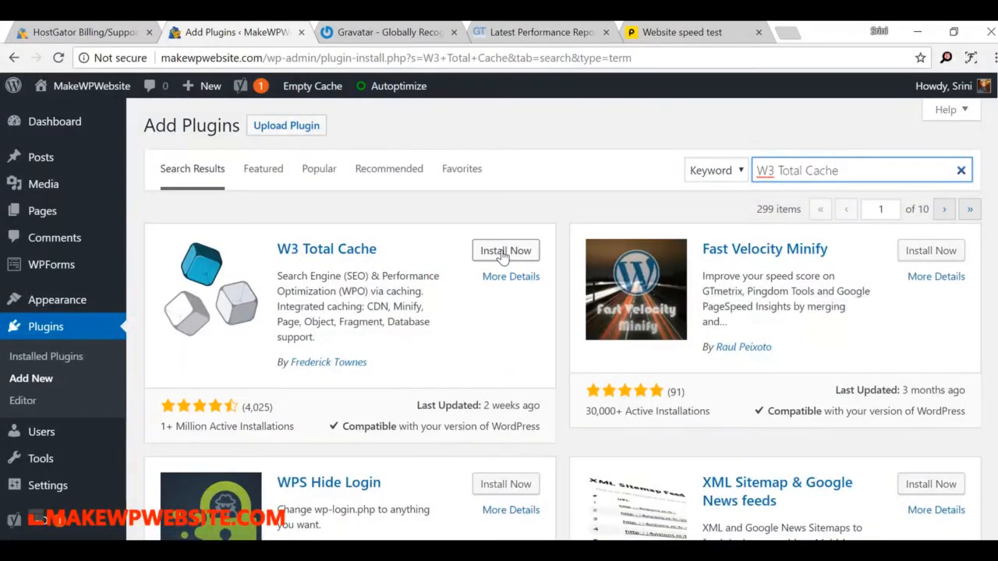
{"action": "left_click", "coordinate": [501, 253]}
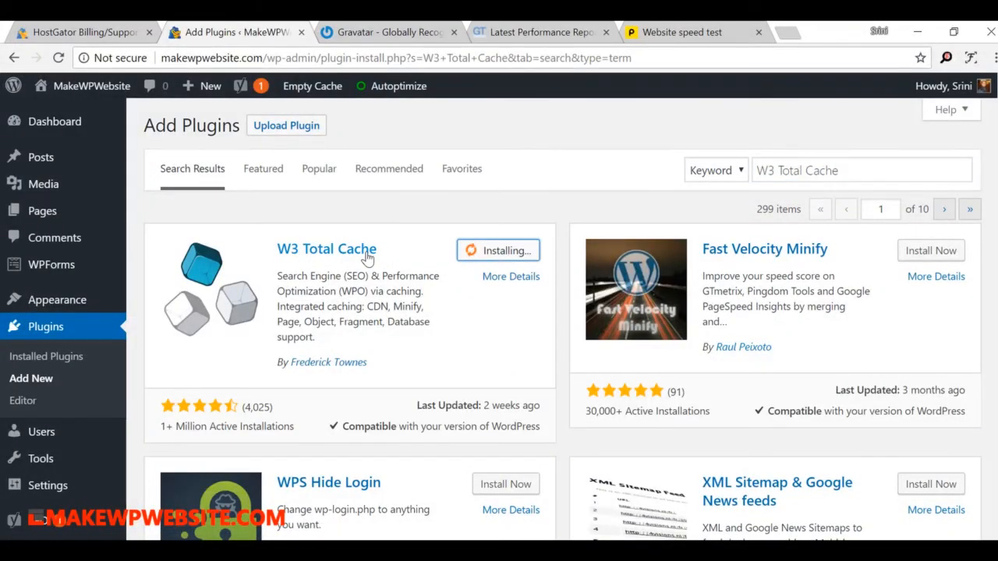
{"action": "key", "text": "alt+Tab"}
{"action": "key", "text": "alt+Tab"}
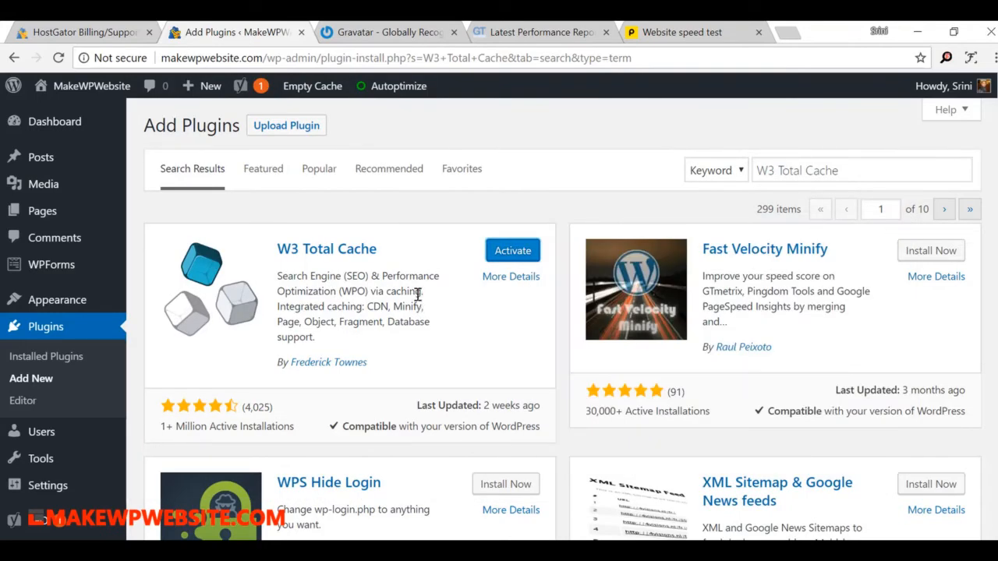
{"action": "left_click", "coordinate": [491, 252]}
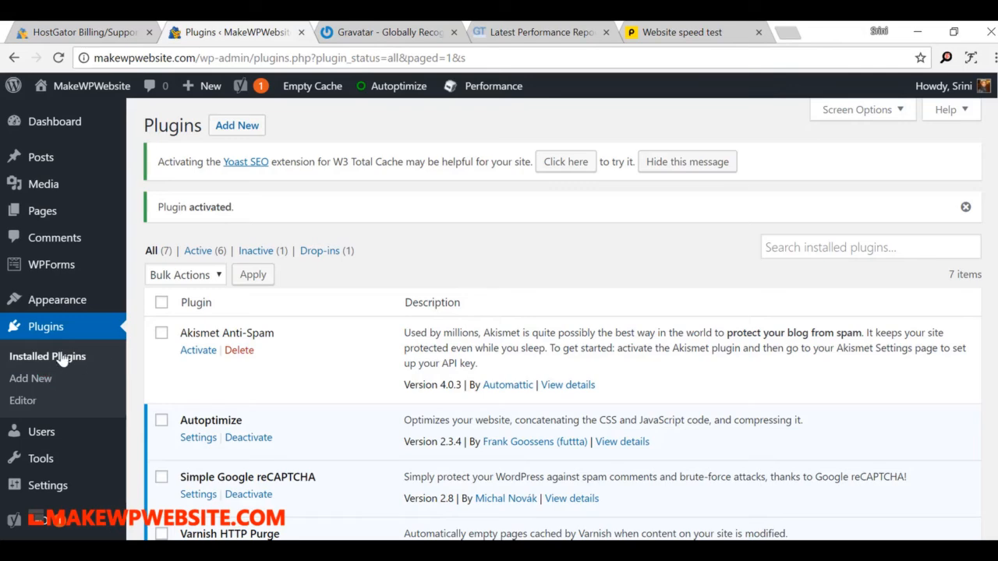
- Open the popular plugins on the page for adding new plugins and look through the whole first page of results
{"action": "left_click", "coordinate": [34, 379]}
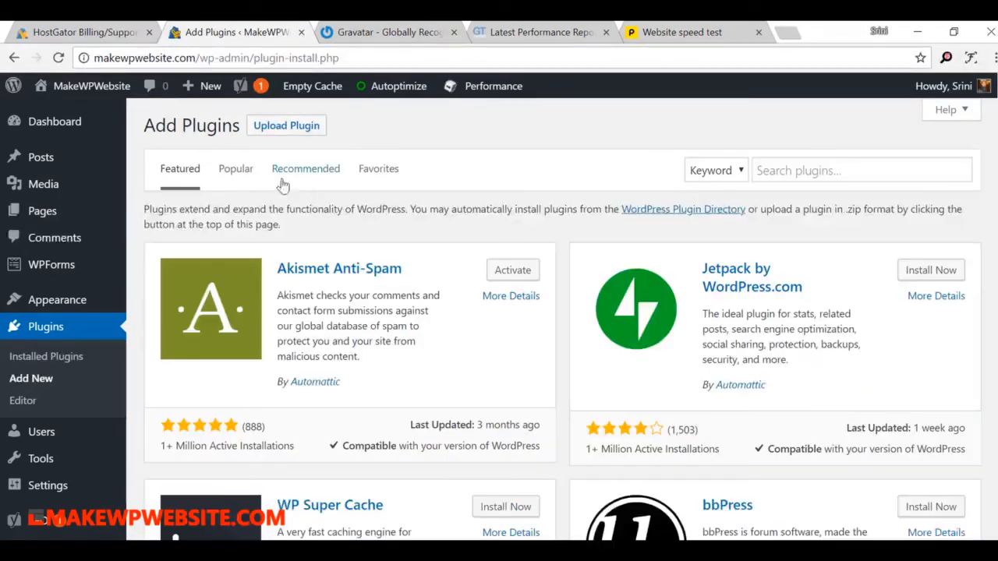
{"action": "left_click", "coordinate": [234, 168]}
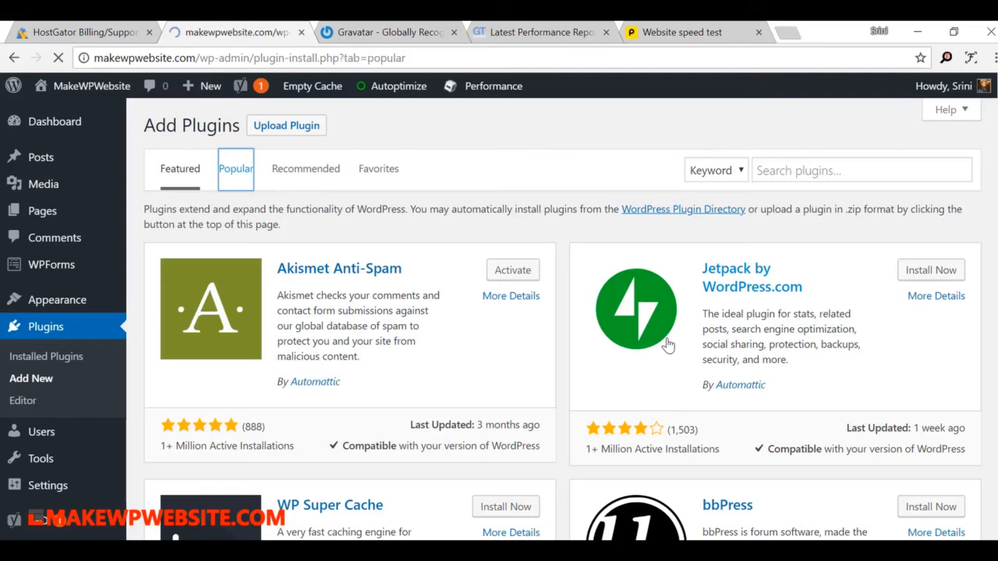
{"action": "scroll", "coordinate": [668, 344], "scroll_direction": "down", "scroll_amount": 1}
{"action": "scroll", "coordinate": [663, 346], "scroll_direction": "down", "scroll_amount": 2}
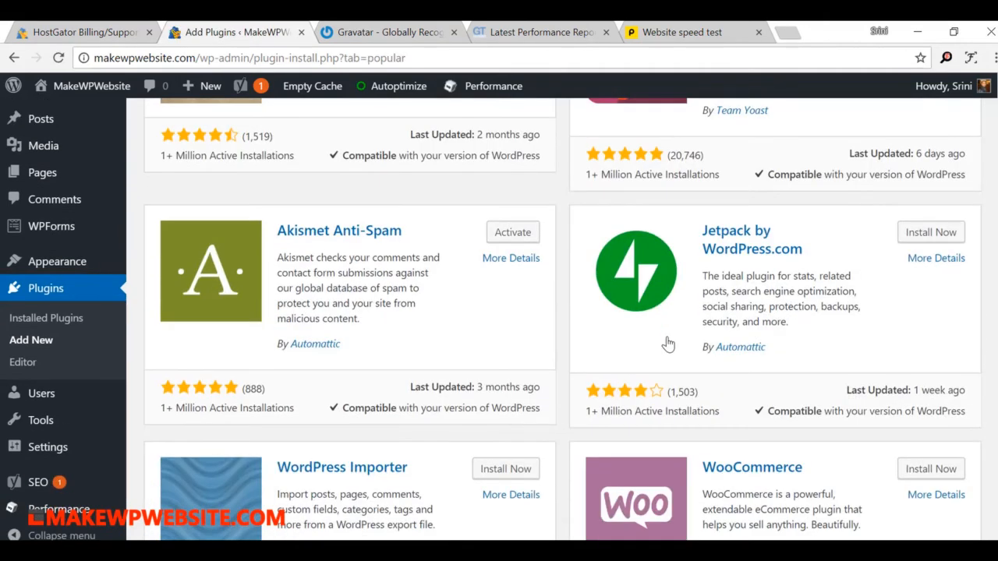
{"action": "scroll", "coordinate": [664, 346], "scroll_direction": "up", "scroll_amount": 2}
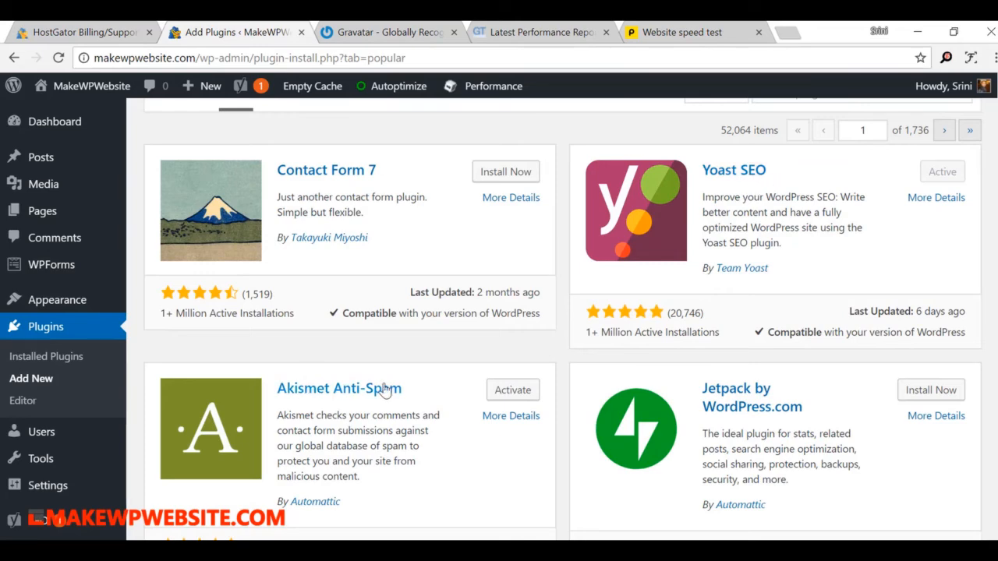
{"action": "scroll", "coordinate": [428, 378], "scroll_direction": "down", "scroll_amount": 3}
{"action": "scroll", "coordinate": [428, 377], "scroll_direction": "down", "scroll_amount": 6}
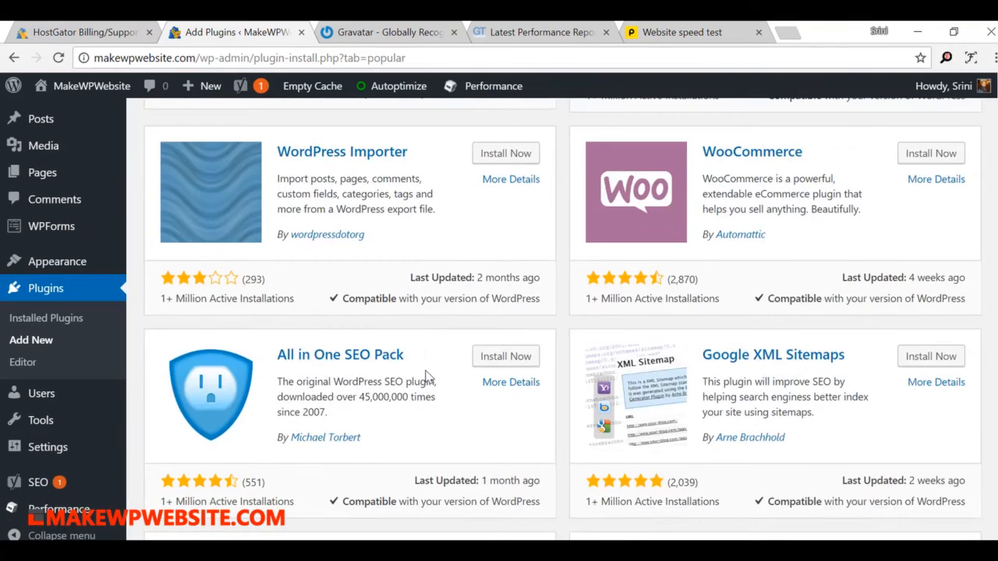
{"action": "scroll", "coordinate": [427, 377], "scroll_direction": "down", "scroll_amount": 5}
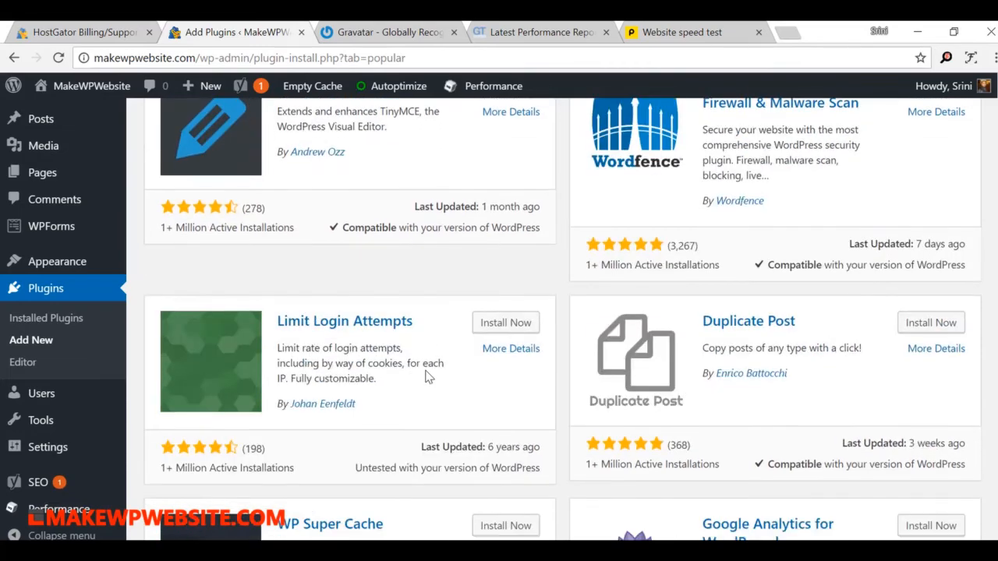
{"action": "scroll", "coordinate": [427, 378], "scroll_direction": "down", "scroll_amount": 2}
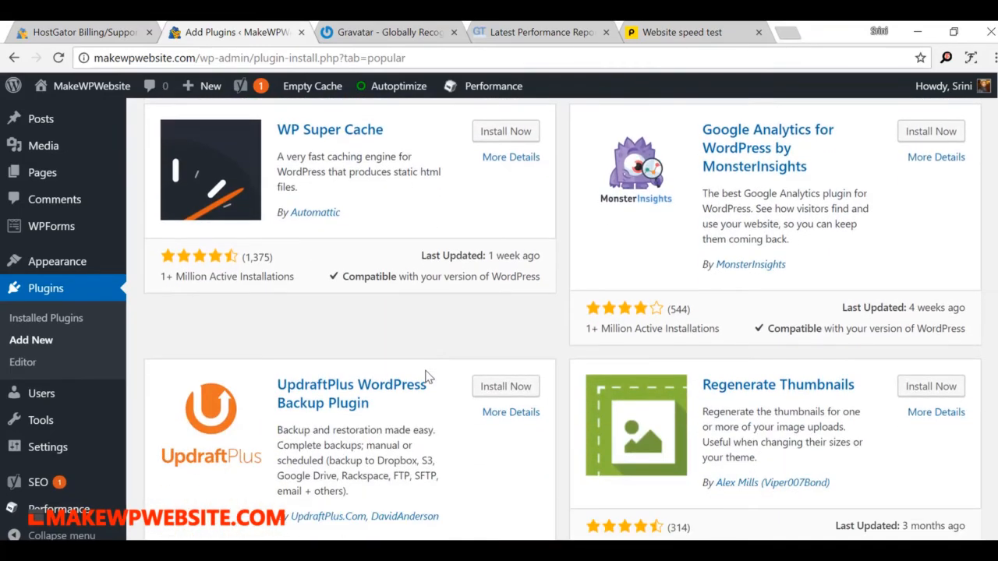
{"action": "scroll", "coordinate": [398, 248], "scroll_direction": "down", "scroll_amount": 7}
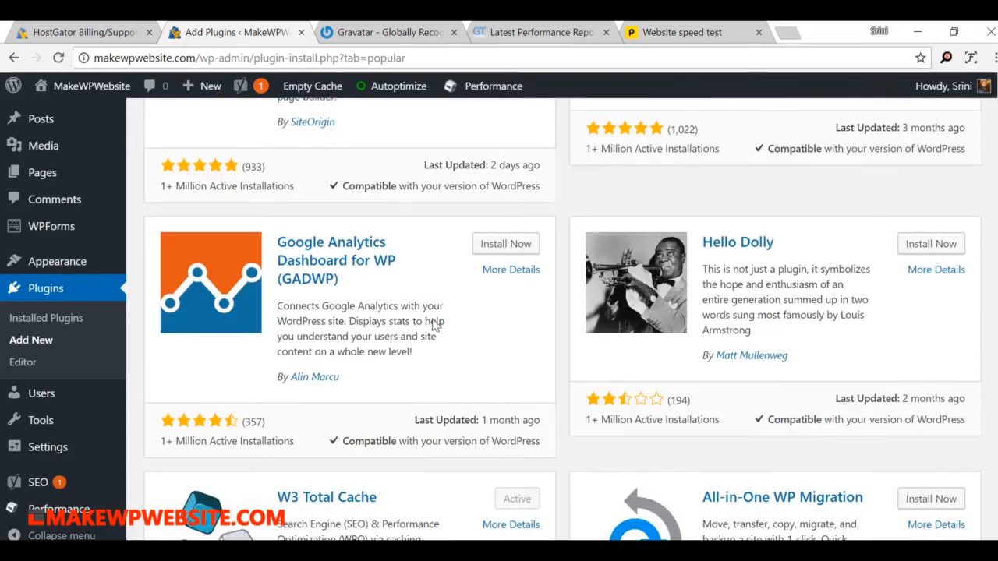
{"action": "scroll", "coordinate": [446, 353], "scroll_direction": "down", "scroll_amount": 2}
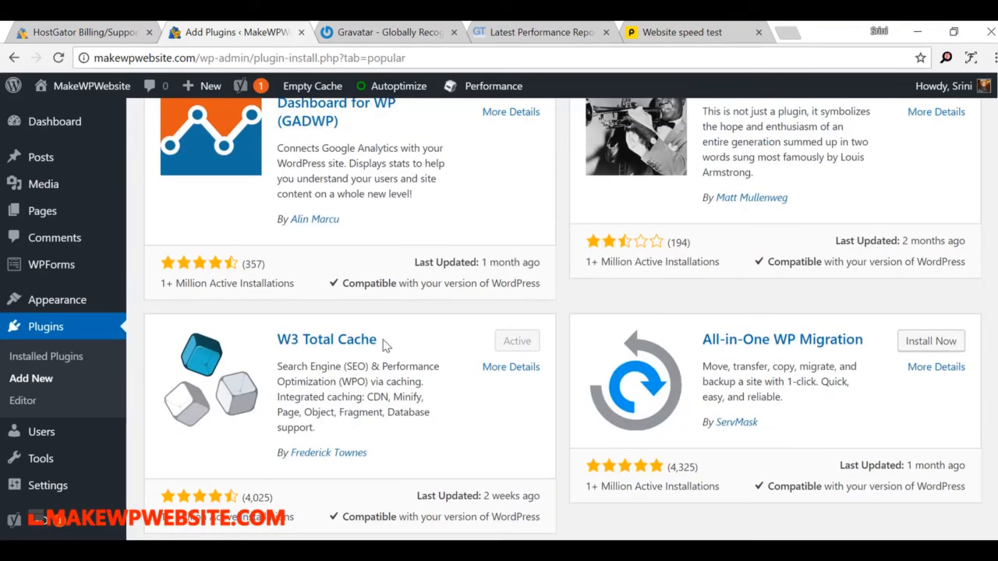
{"action": "scroll", "coordinate": [384, 345], "scroll_direction": "down", "scroll_amount": 6}
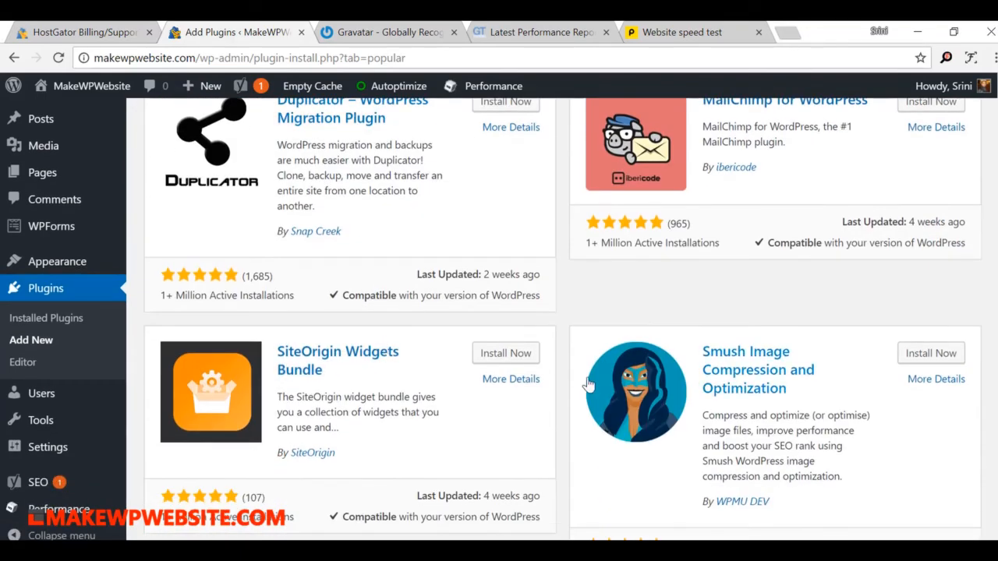
{"action": "scroll", "coordinate": [589, 382], "scroll_direction": "down", "scroll_amount": 3}
{"action": "scroll", "coordinate": [586, 382], "scroll_direction": "down", "scroll_amount": 4}
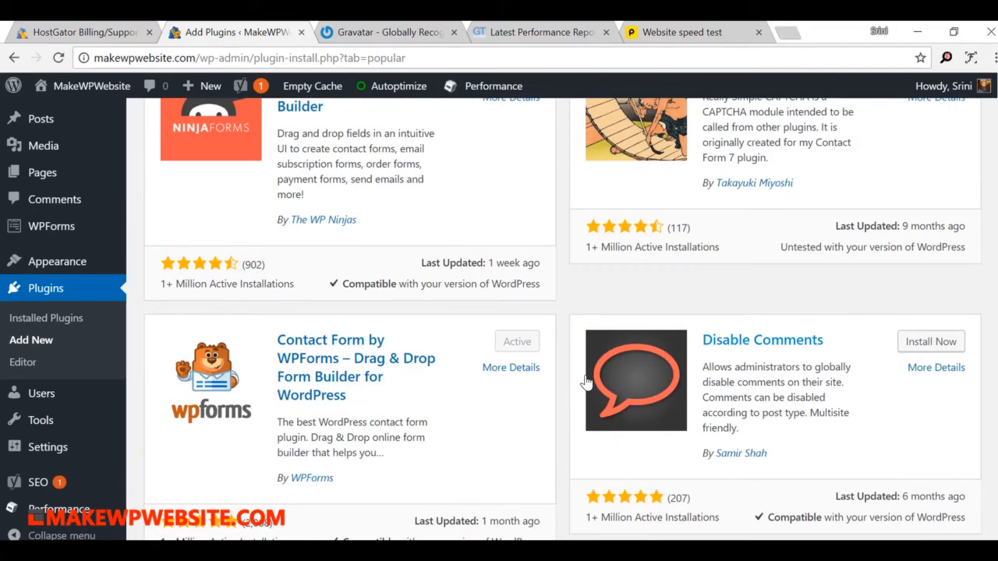
{"action": "scroll", "coordinate": [587, 382], "scroll_direction": "down", "scroll_amount": 2}
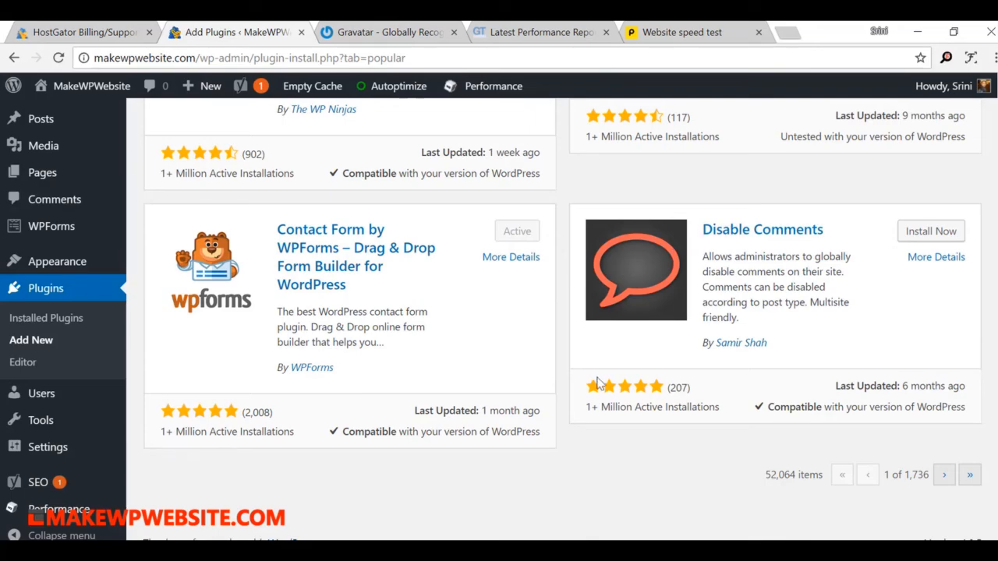
- Go back up through the popular plugins and examine the UpdraftPlus WordPress Backup Plugin's description, highlighting Dropbox as a backup destination
{"action": "scroll", "coordinate": [597, 382], "scroll_direction": "up", "scroll_amount": 6}
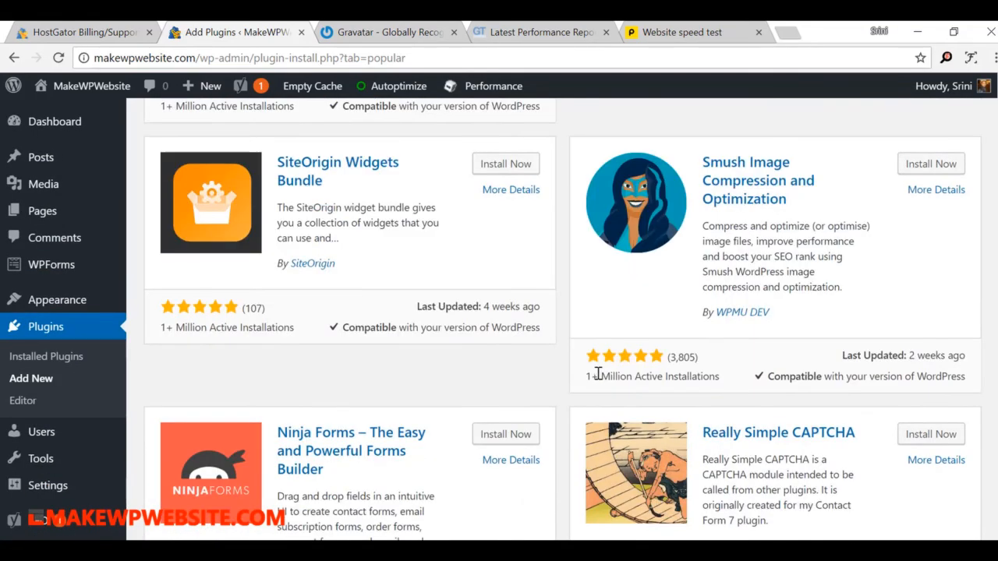
{"action": "scroll", "coordinate": [597, 375], "scroll_direction": "up", "scroll_amount": 6}
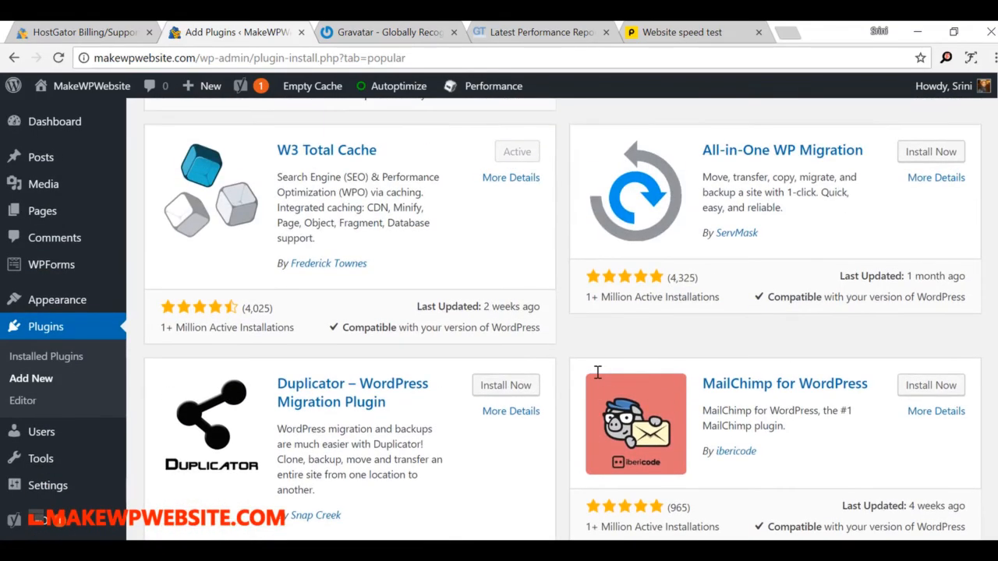
{"action": "scroll", "coordinate": [597, 373], "scroll_direction": "up", "scroll_amount": 2}
{"action": "scroll", "coordinate": [597, 374], "scroll_direction": "down", "scroll_amount": 6}
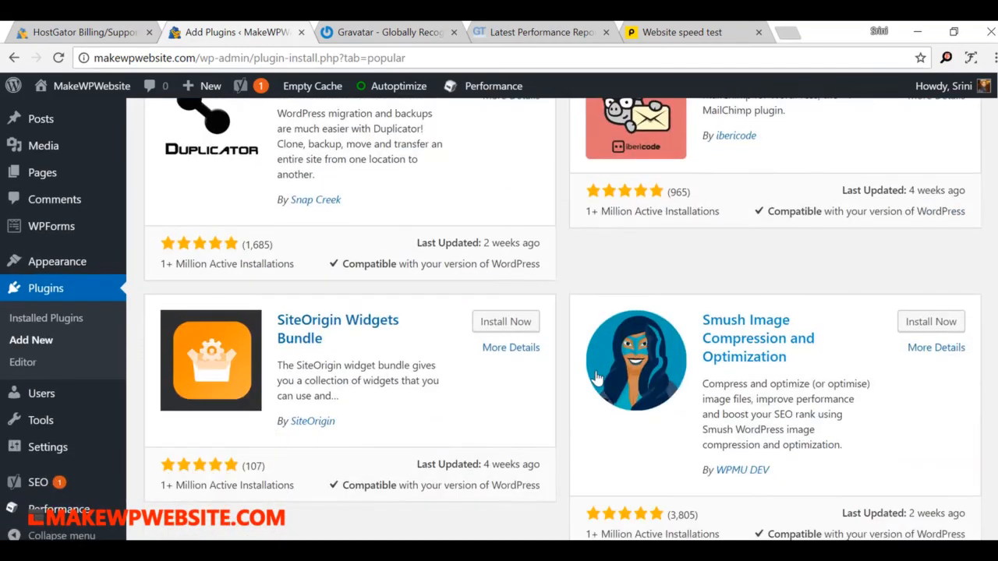
{"action": "scroll", "coordinate": [597, 379], "scroll_direction": "up", "scroll_amount": 9}
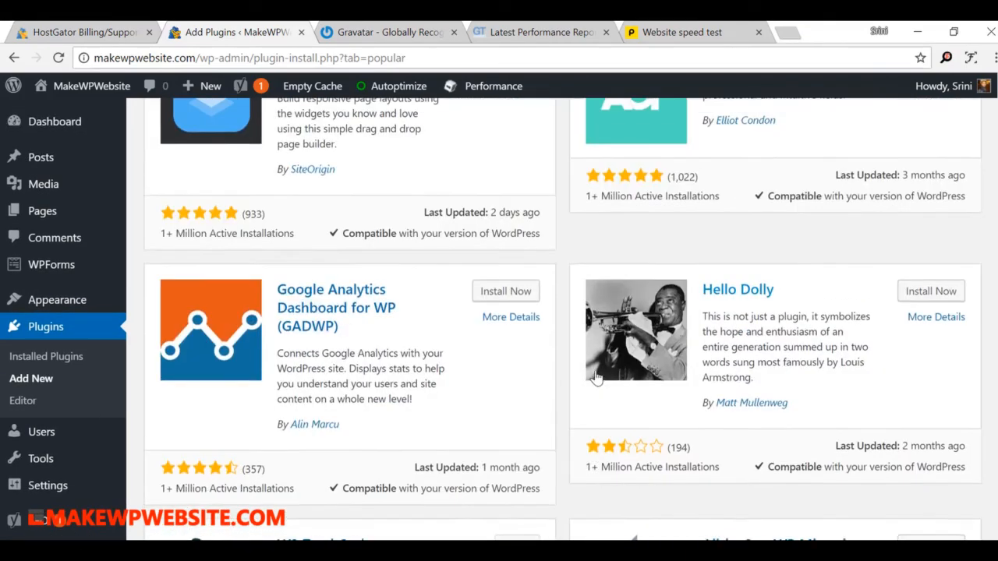
{"action": "scroll", "coordinate": [596, 377], "scroll_direction": "up", "scroll_amount": 7}
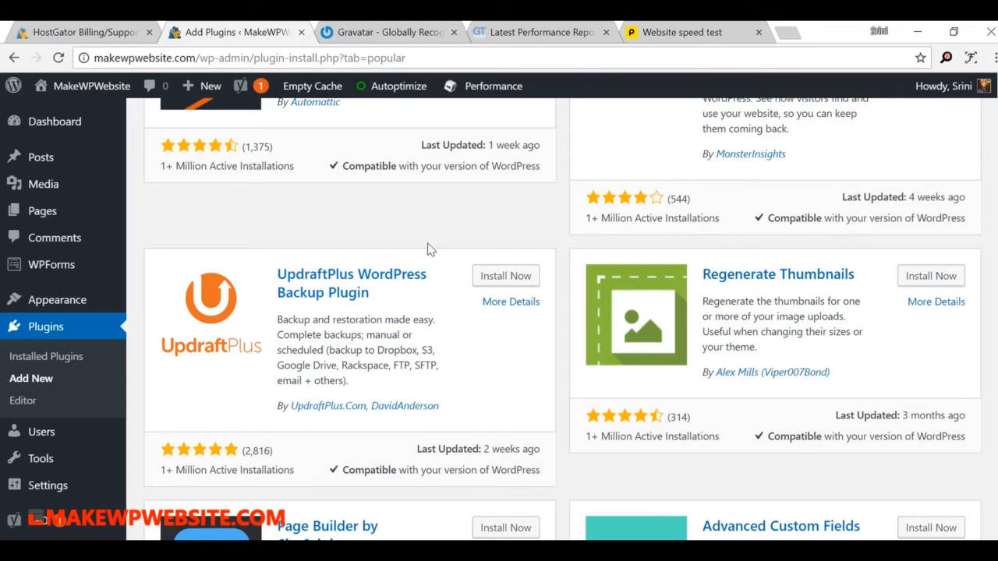
{"action": "double_click", "coordinate": [393, 351]}
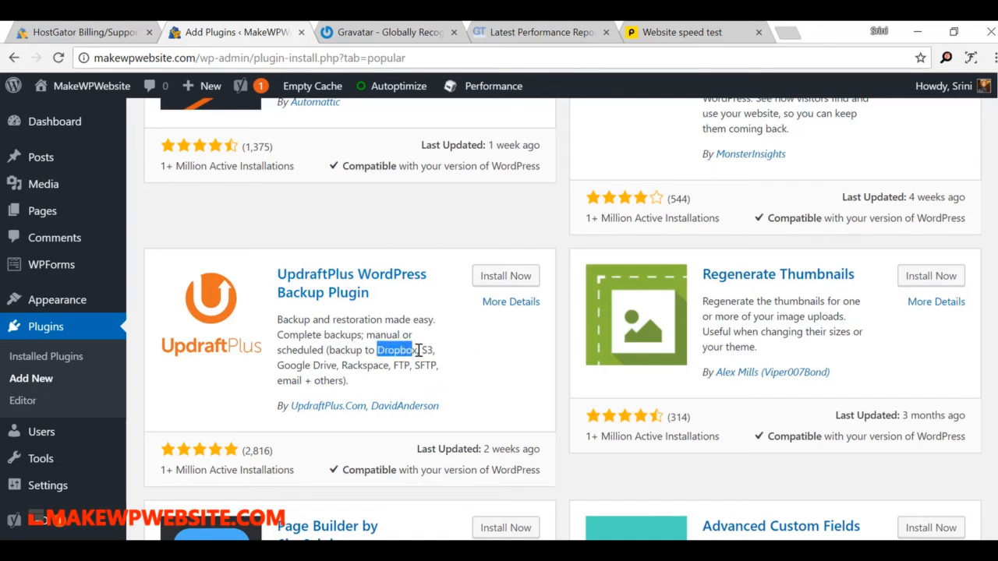
{"action": "left_click", "coordinate": [499, 346]}
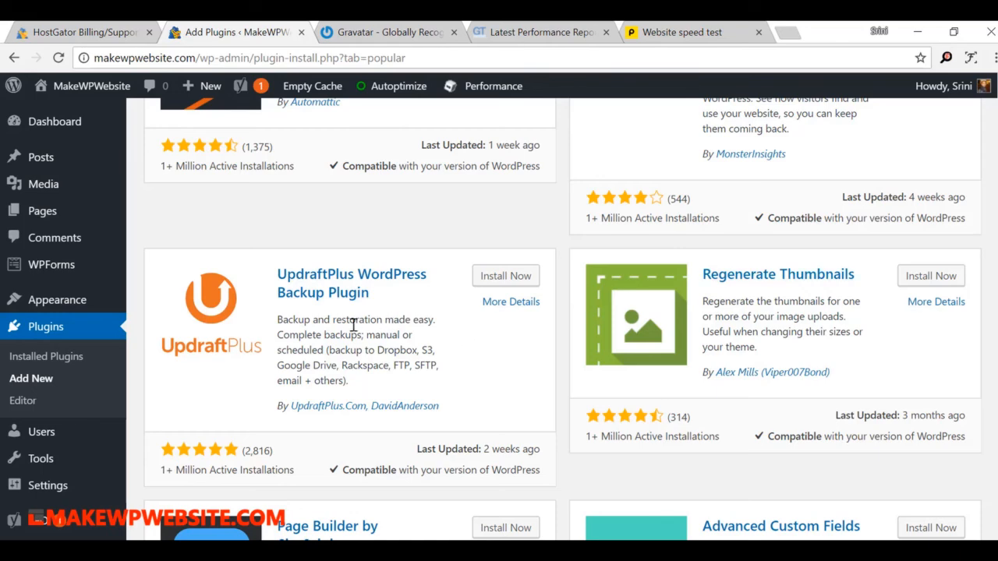
{"action": "scroll", "coordinate": [352, 325], "scroll_direction": "up", "scroll_amount": 4}
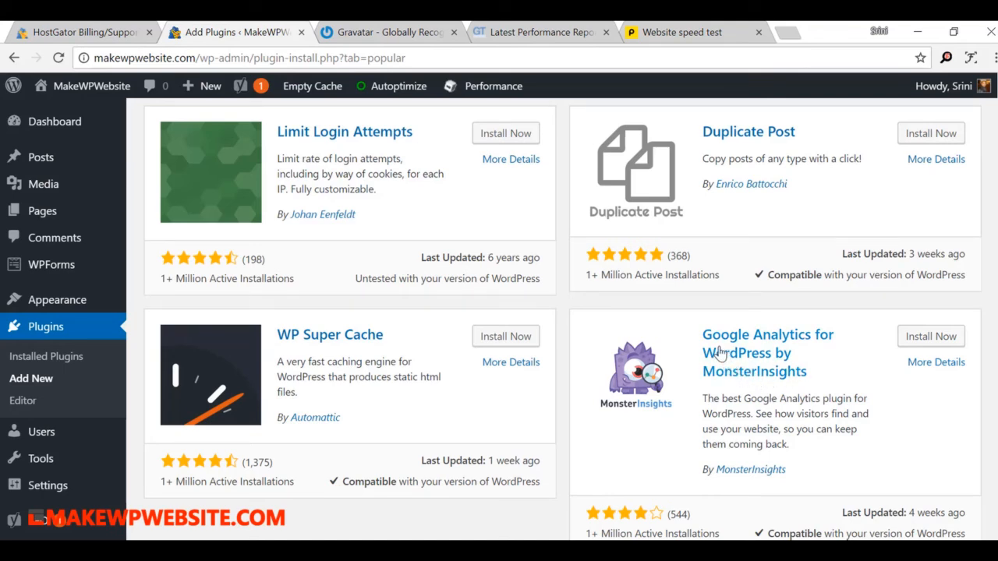
{"action": "scroll", "coordinate": [721, 353], "scroll_direction": "up", "scroll_amount": 13}
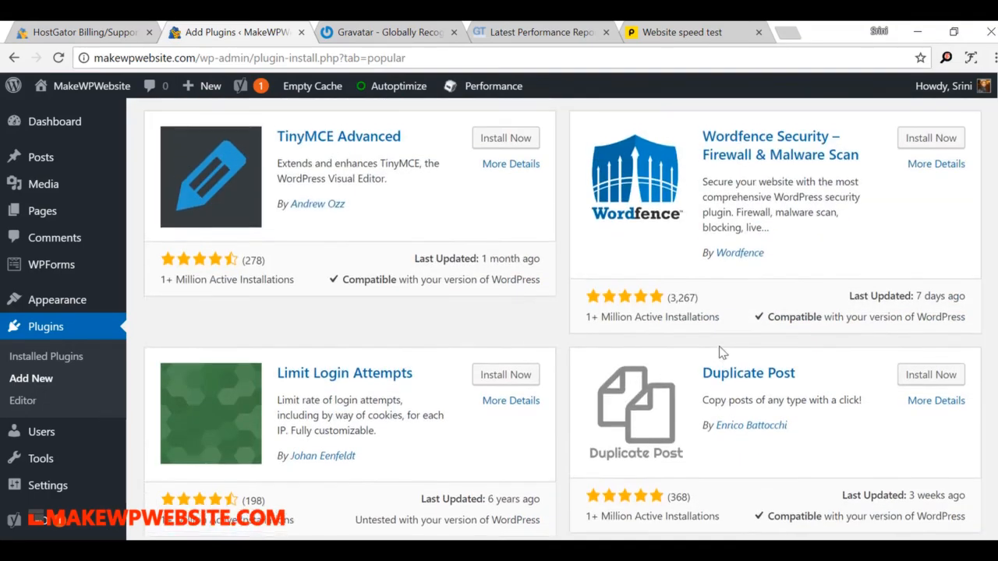
{"action": "scroll", "coordinate": [716, 353], "scroll_direction": "up", "scroll_amount": 2}
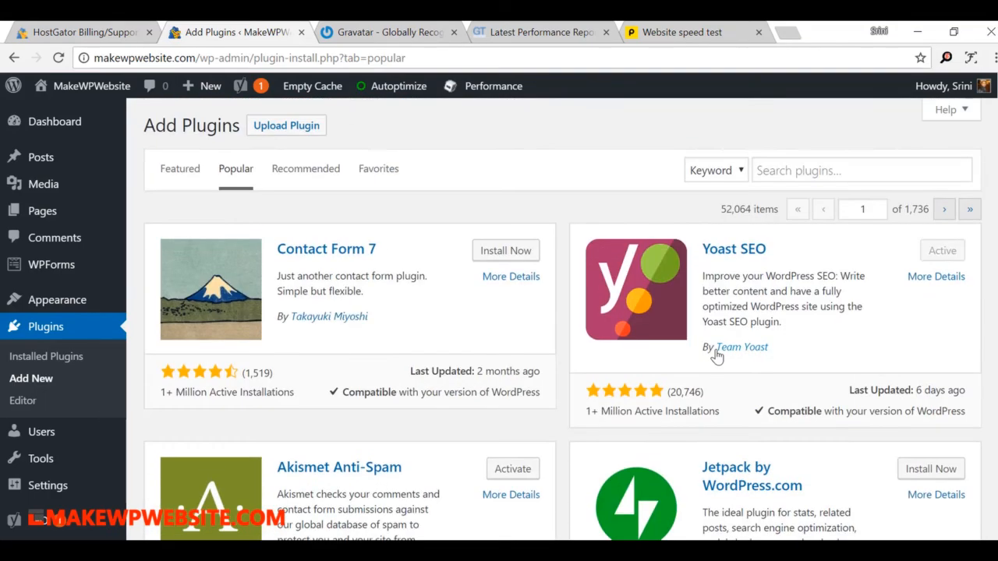
- Open the list of installed plugins and review all entries from Akismet Anti-Spam to Yoast SEO
{"action": "left_click", "coordinate": [46, 360]}
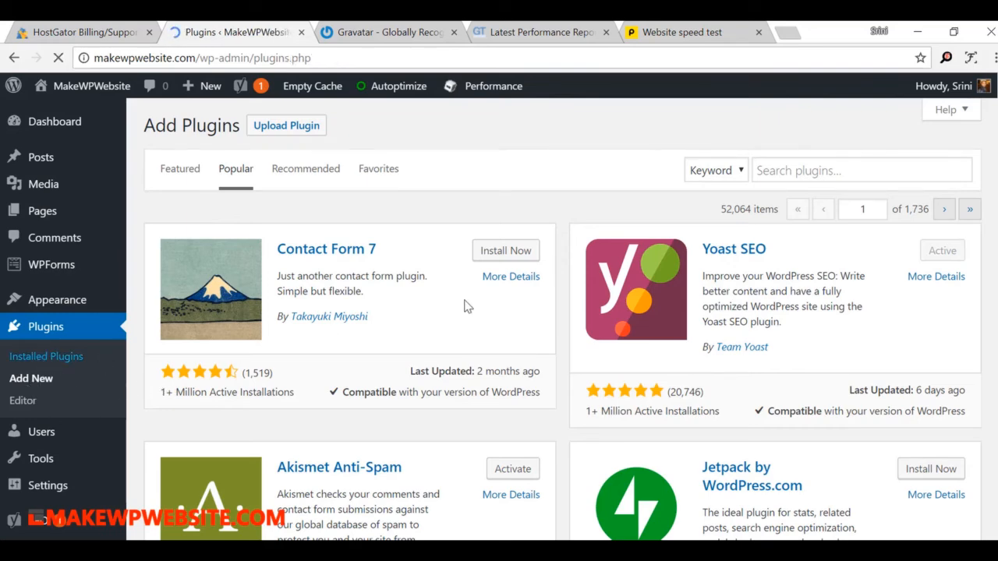
{"action": "scroll", "coordinate": [467, 306], "scroll_direction": "down", "scroll_amount": 3}
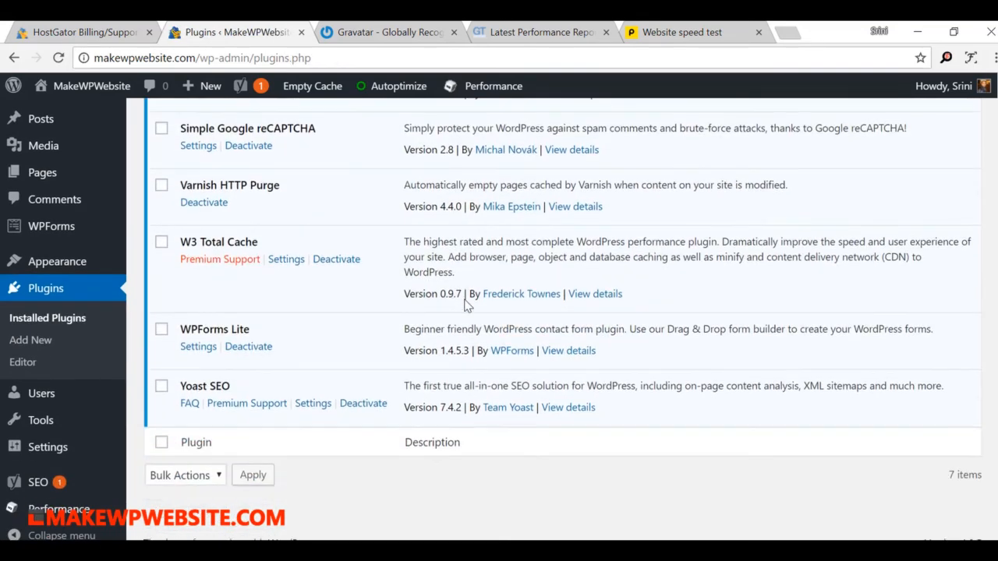
{"action": "scroll", "coordinate": [466, 305], "scroll_direction": "up", "scroll_amount": 1}
{"action": "scroll", "coordinate": [467, 306], "scroll_direction": "up", "scroll_amount": 4}
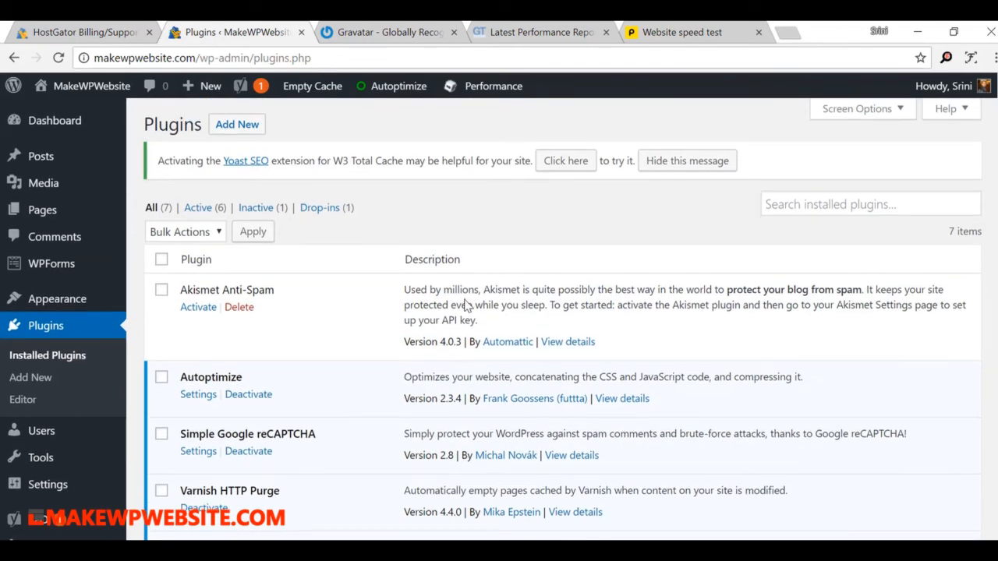
{"action": "scroll", "coordinate": [467, 306], "scroll_direction": "down", "scroll_amount": 2}
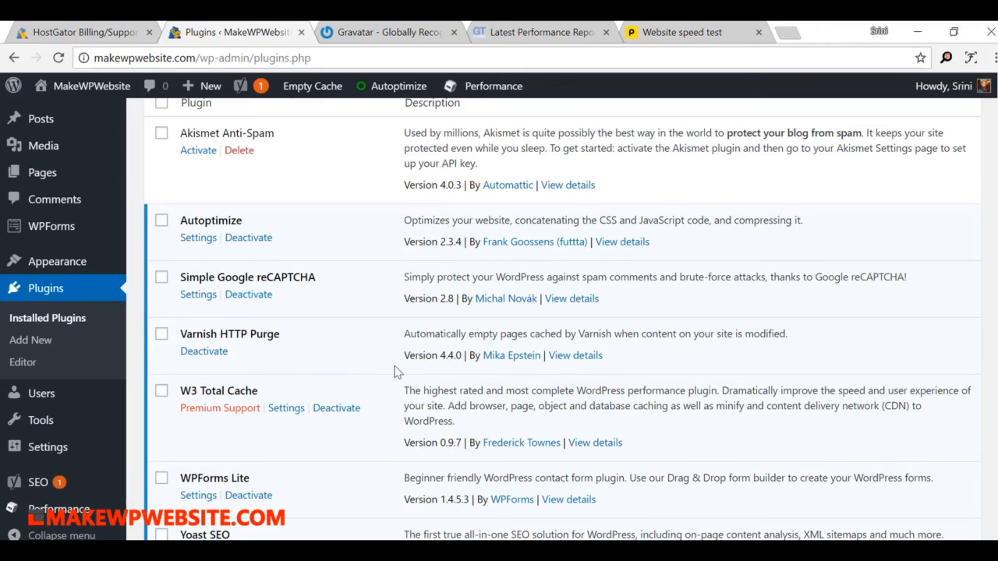
{"action": "scroll", "coordinate": [436, 362], "scroll_direction": "down", "scroll_amount": 2}
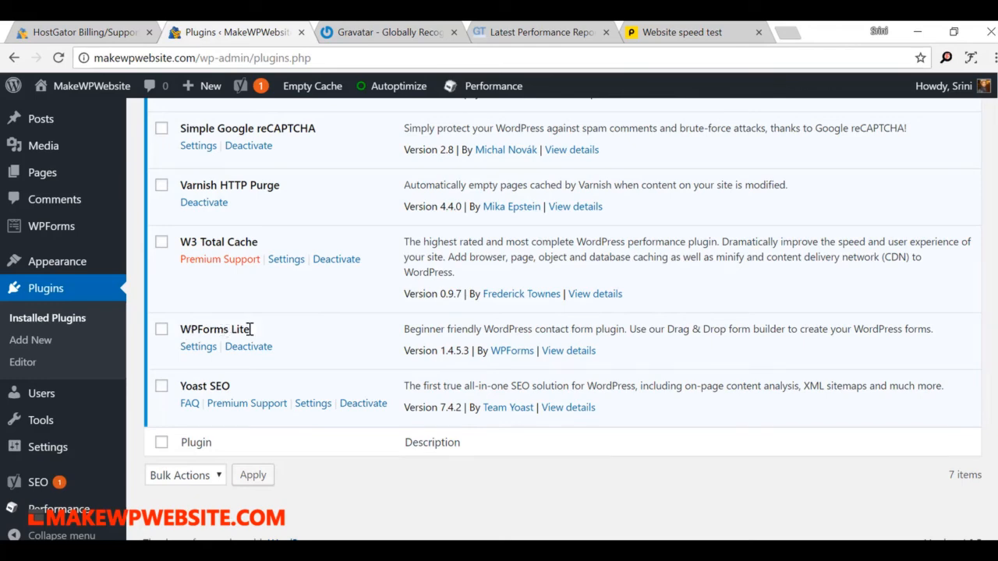
{"action": "scroll", "coordinate": [457, 383], "scroll_direction": "up", "scroll_amount": 3}
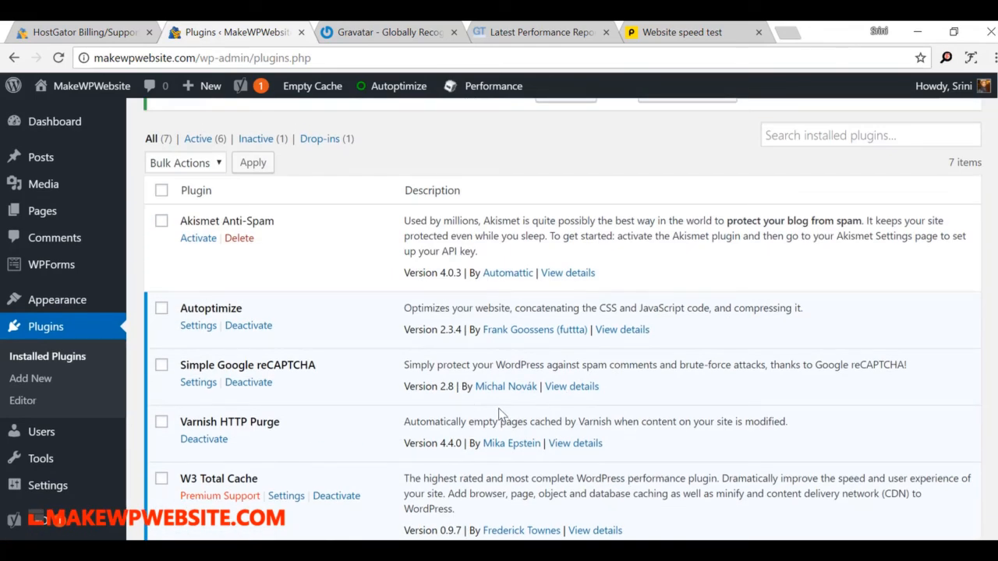
{"action": "scroll", "coordinate": [642, 294], "scroll_direction": "up", "scroll_amount": 1}
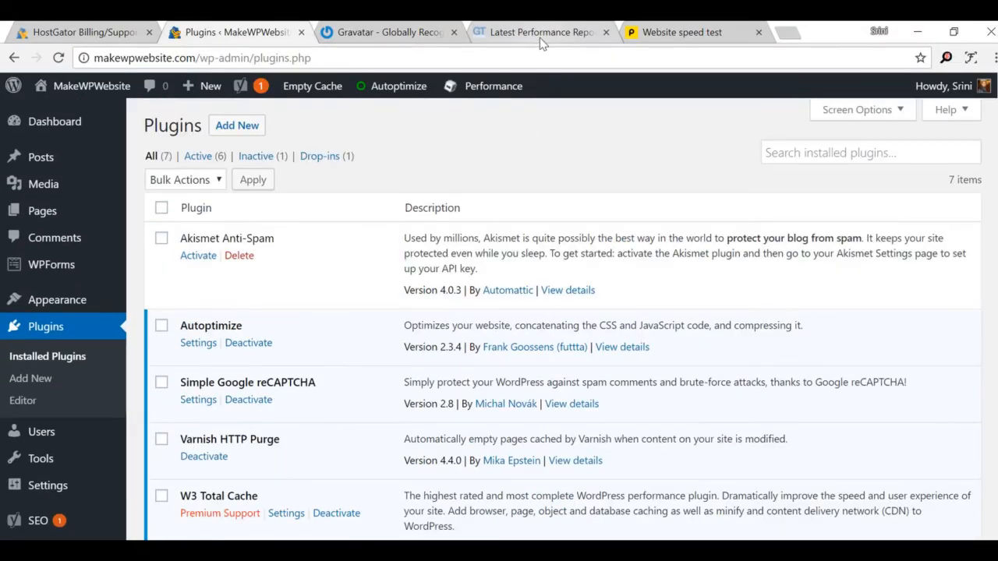
- Open the live makewpwebsite.com site and look through the whole home page down to its footer
{"action": "mouse_move", "coordinate": [110, 96]}
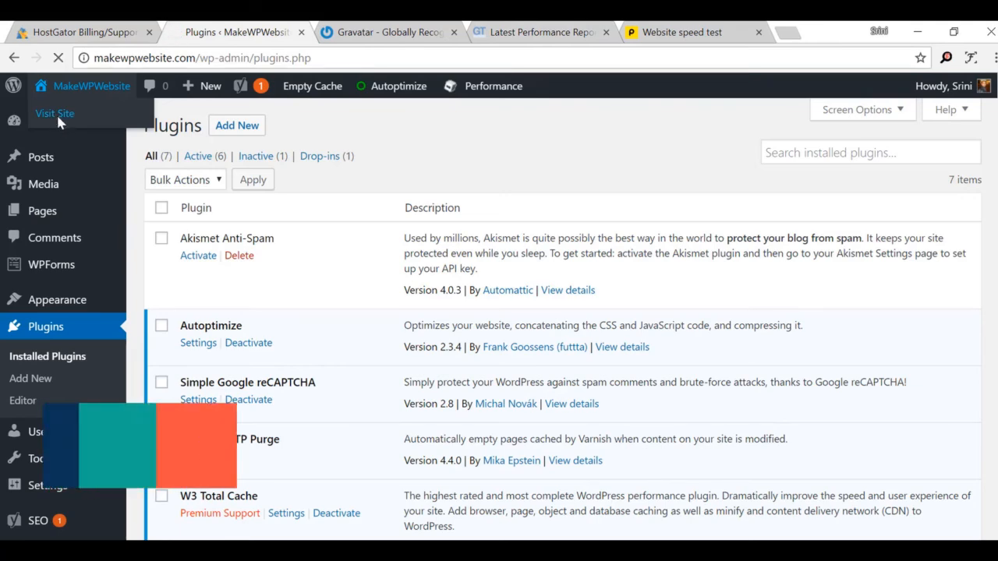
{"action": "left_click", "coordinate": [57, 113]}
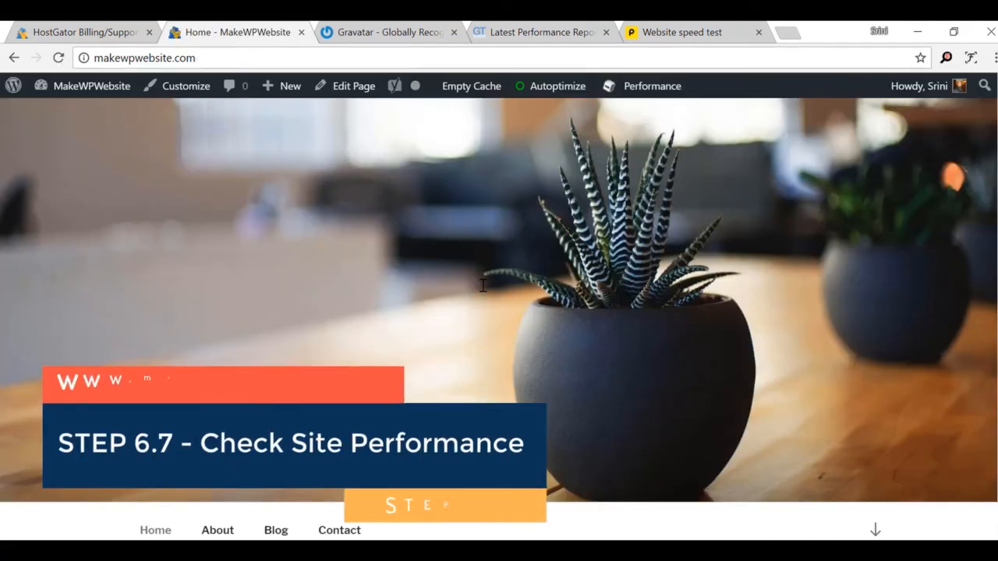
{"action": "scroll", "coordinate": [482, 286], "scroll_direction": "down", "scroll_amount": 10}
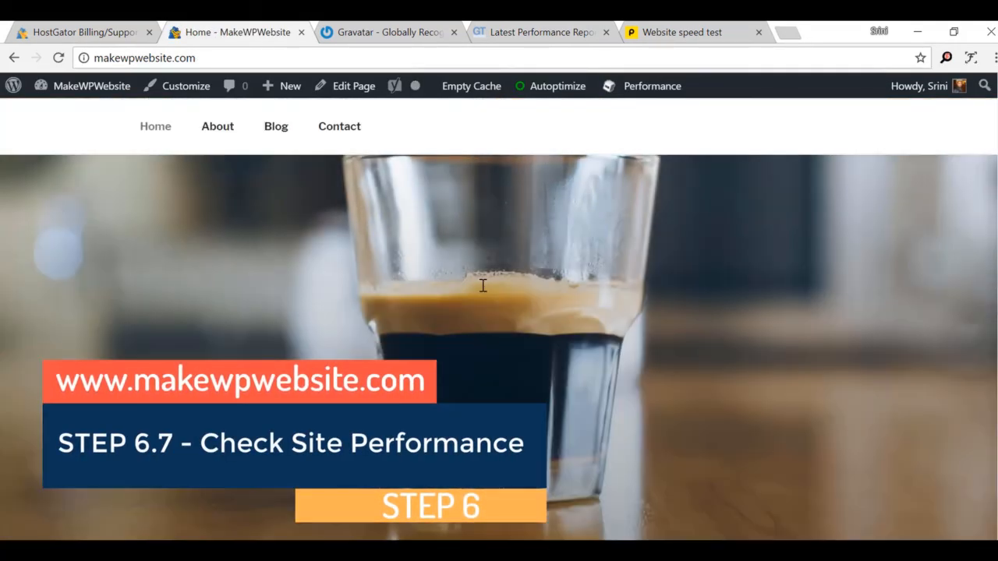
{"action": "scroll", "coordinate": [482, 285], "scroll_direction": "down", "scroll_amount": 5}
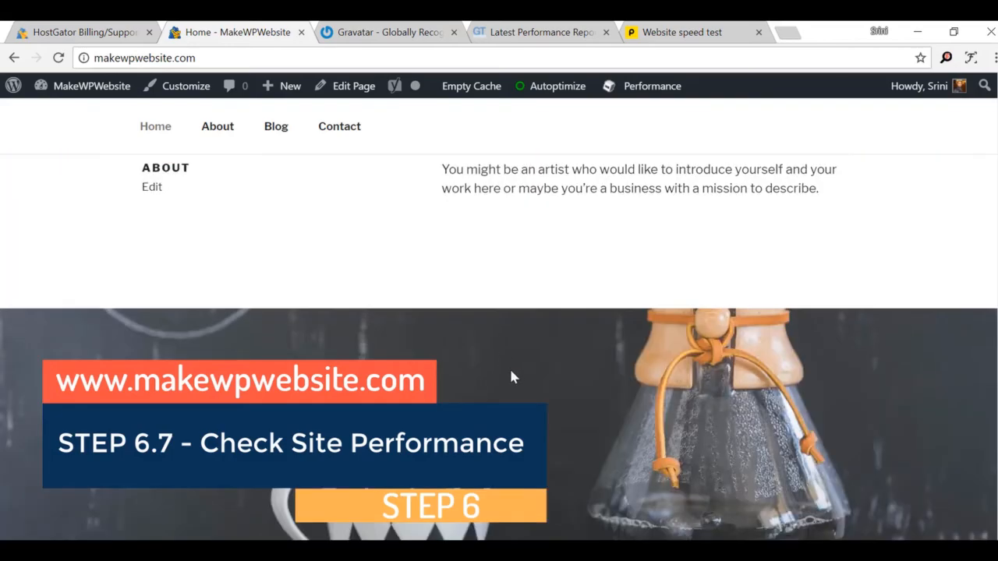
{"action": "scroll", "coordinate": [509, 367], "scroll_direction": "down", "scroll_amount": 5}
{"action": "scroll", "coordinate": [513, 377], "scroll_direction": "down", "scroll_amount": 5}
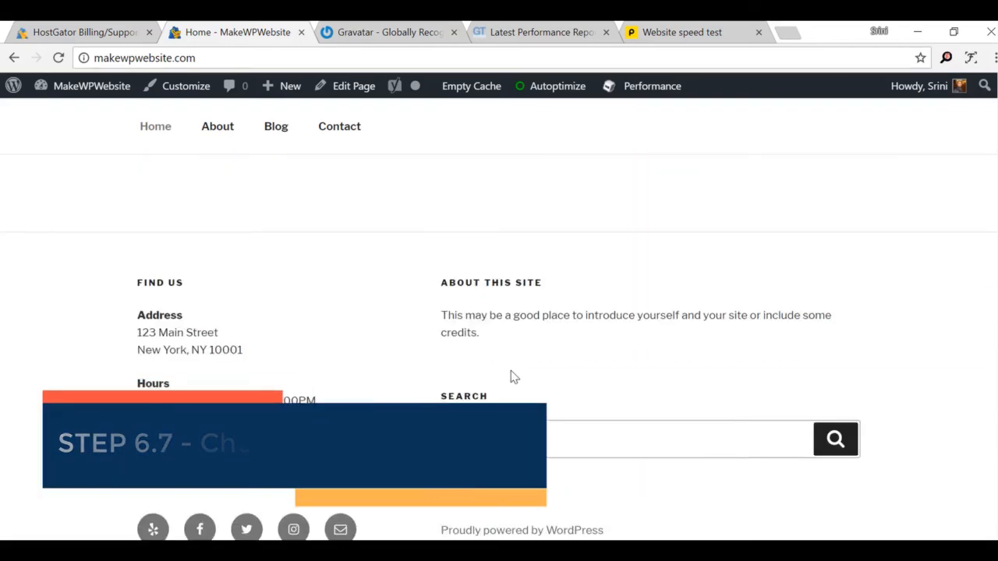
{"action": "scroll", "coordinate": [513, 378], "scroll_direction": "up", "scroll_amount": 15}
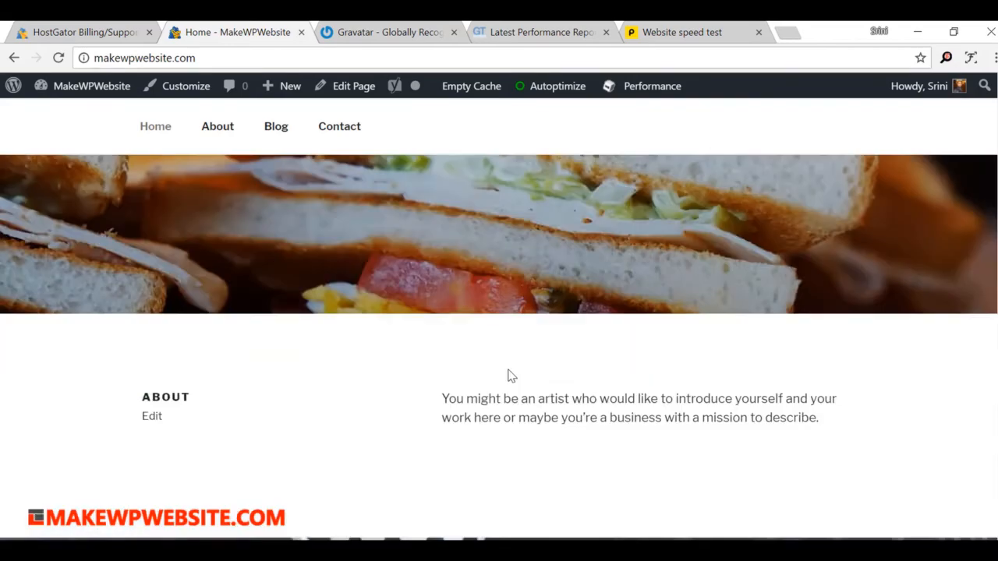
{"action": "scroll", "coordinate": [511, 377], "scroll_direction": "up", "scroll_amount": 10}
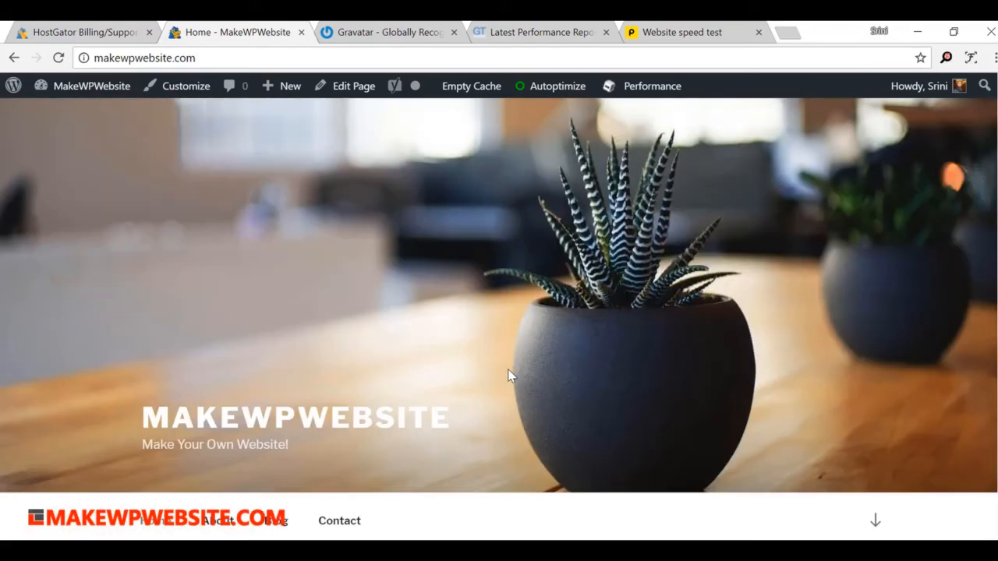
{"action": "scroll", "coordinate": [508, 376], "scroll_direction": "down", "scroll_amount": 4}
{"action": "scroll", "coordinate": [507, 376], "scroll_direction": "up", "scroll_amount": 4}
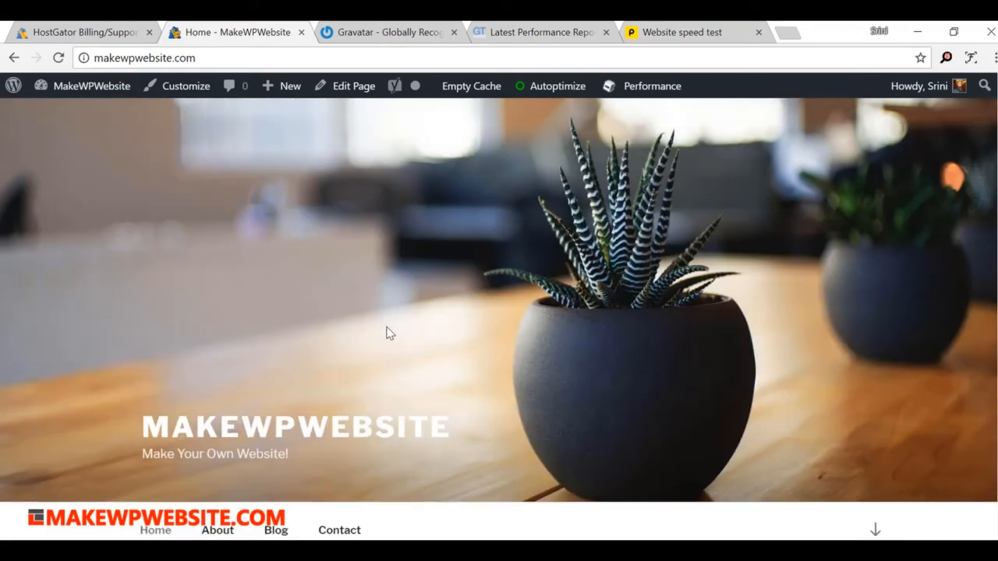
- Rerun the GTmetrix test for makewpwebsite.com and review the new report's performance scores, page details and PageSpeed recommendations
{"action": "left_click", "coordinate": [538, 32]}
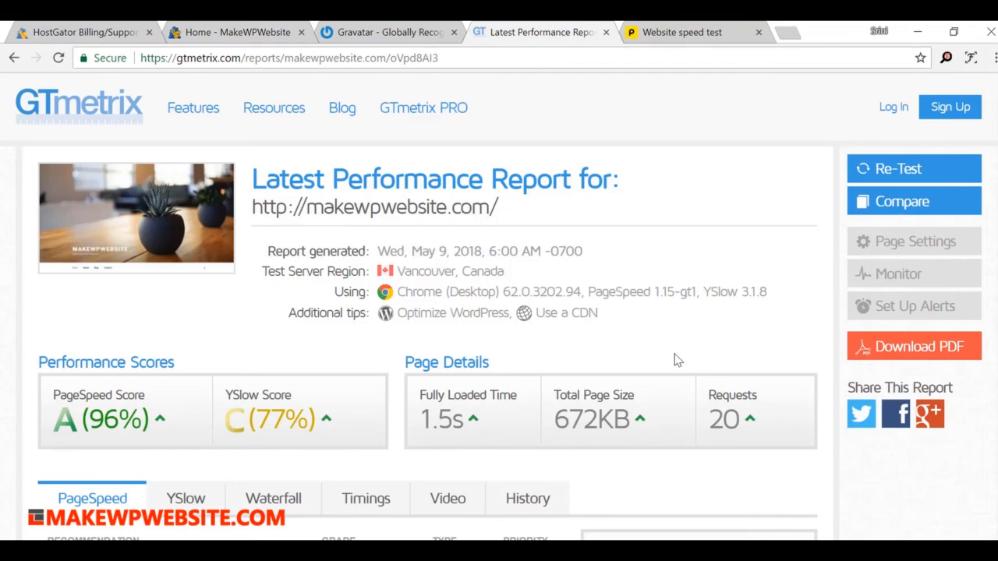
{"action": "left_click", "coordinate": [14, 58]}
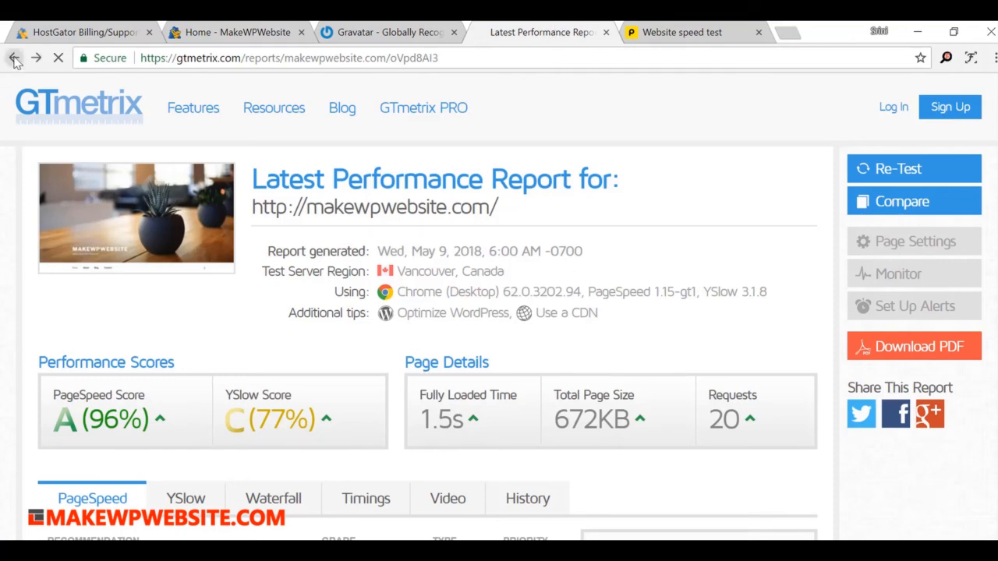
{"action": "left_click", "coordinate": [907, 409]}
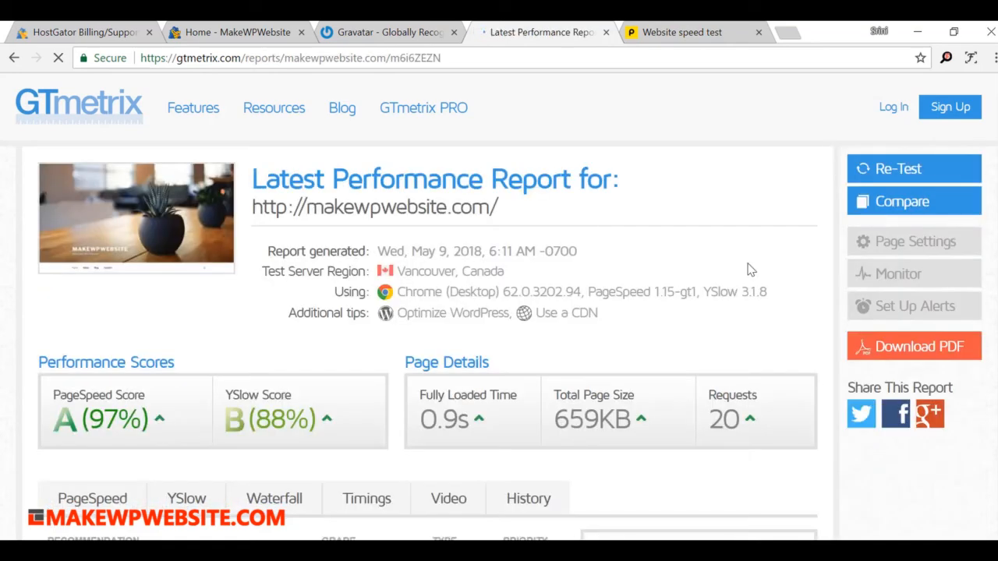
{"action": "scroll", "coordinate": [751, 270], "scroll_direction": "down", "scroll_amount": 1}
{"action": "scroll", "coordinate": [747, 270], "scroll_direction": "down", "scroll_amount": 3}
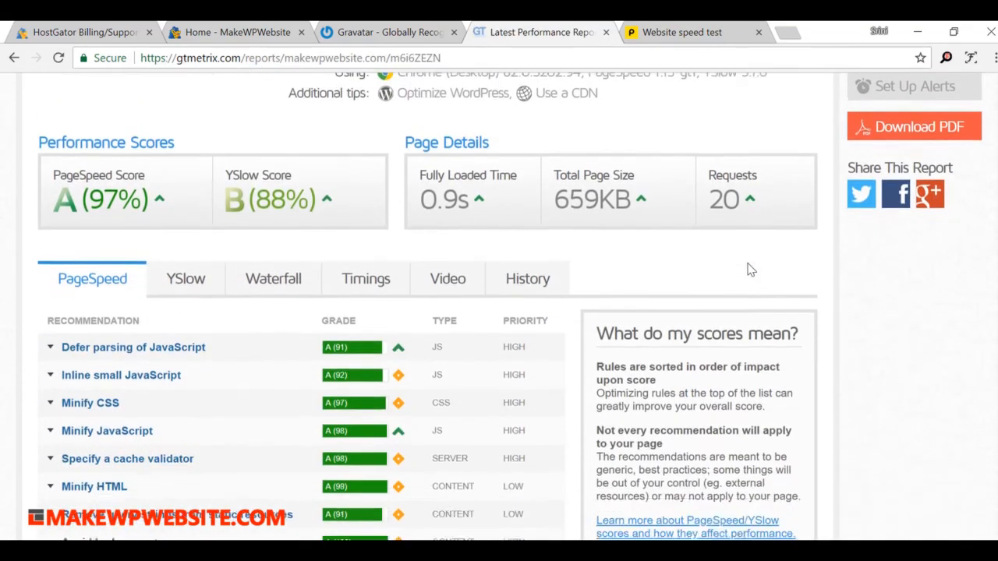
{"action": "scroll", "coordinate": [750, 267], "scroll_direction": "up", "scroll_amount": 2}
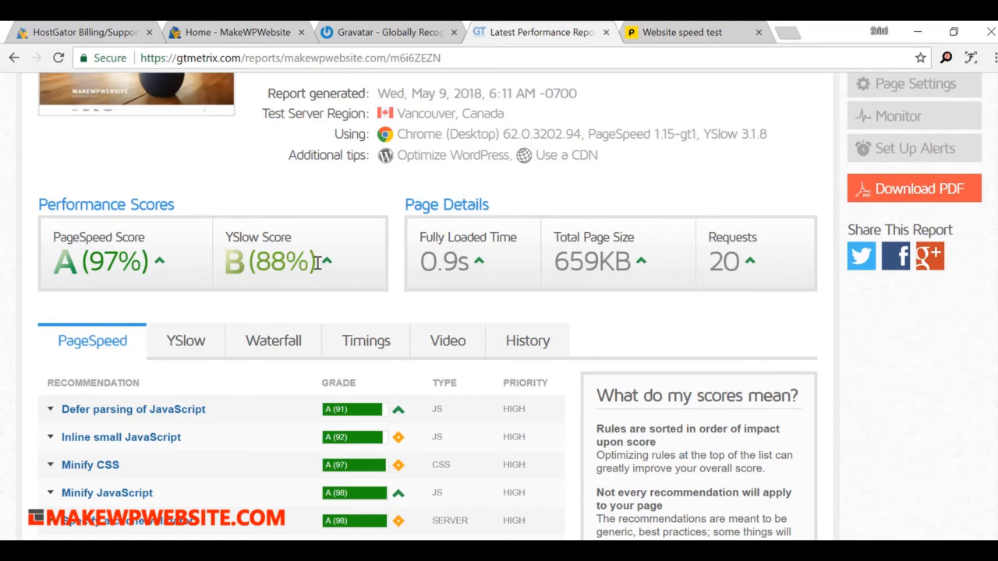
{"action": "scroll", "coordinate": [318, 263], "scroll_direction": "up", "scroll_amount": 2}
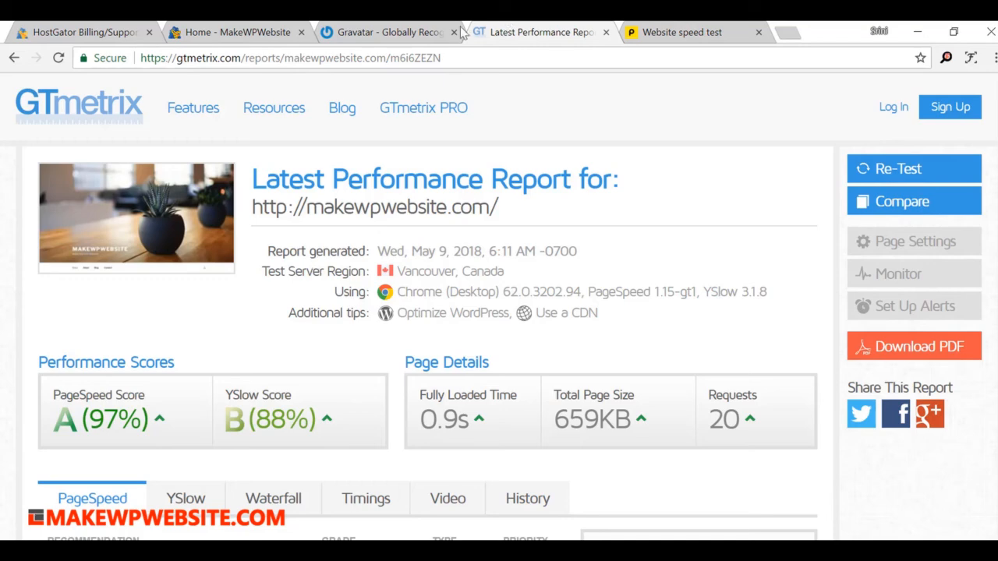
- Check the earlier Pingdom results for makewpwebsite.com and start another speed test from Stockholm, Sweden
{"action": "left_click", "coordinate": [696, 32]}
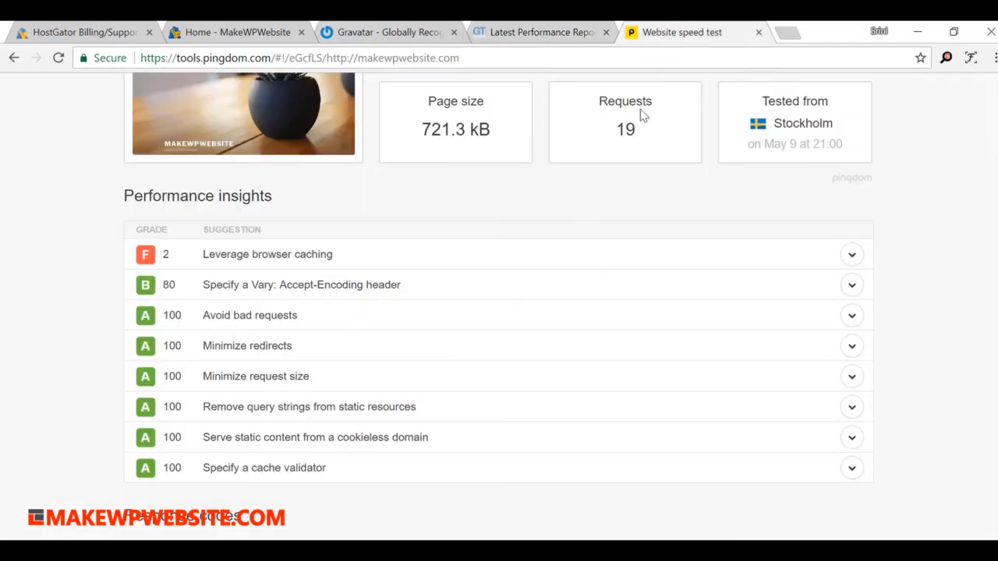
{"action": "scroll", "coordinate": [647, 231], "scroll_direction": "up", "scroll_amount": 3}
{"action": "left_click_drag", "start_coordinate": [468, 269], "coordinate": [512, 273]}
{"action": "scroll", "coordinate": [512, 272], "scroll_direction": "up", "scroll_amount": 2}
{"action": "scroll", "coordinate": [778, 238], "scroll_direction": "up", "scroll_amount": 2}
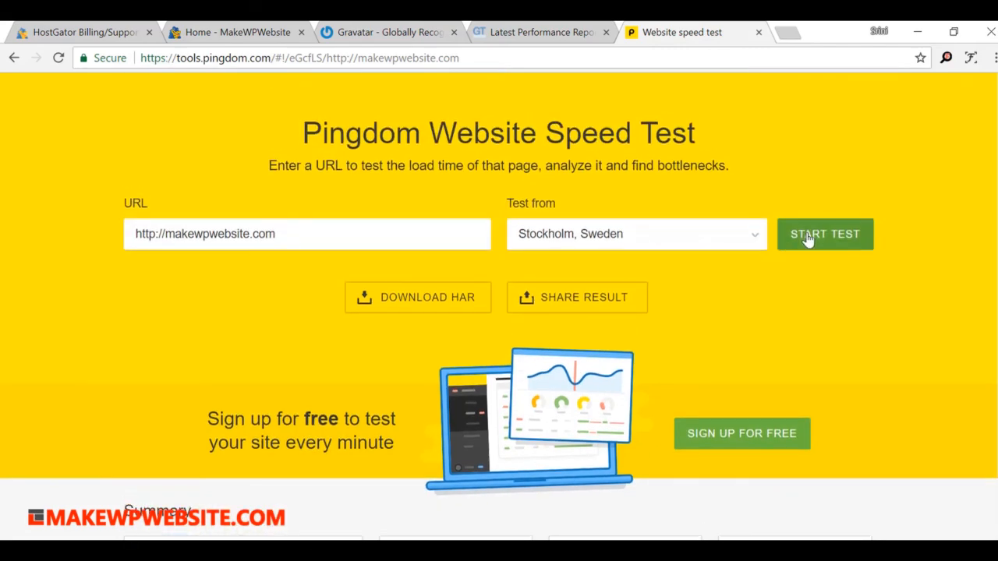
{"action": "left_click", "coordinate": [808, 240]}
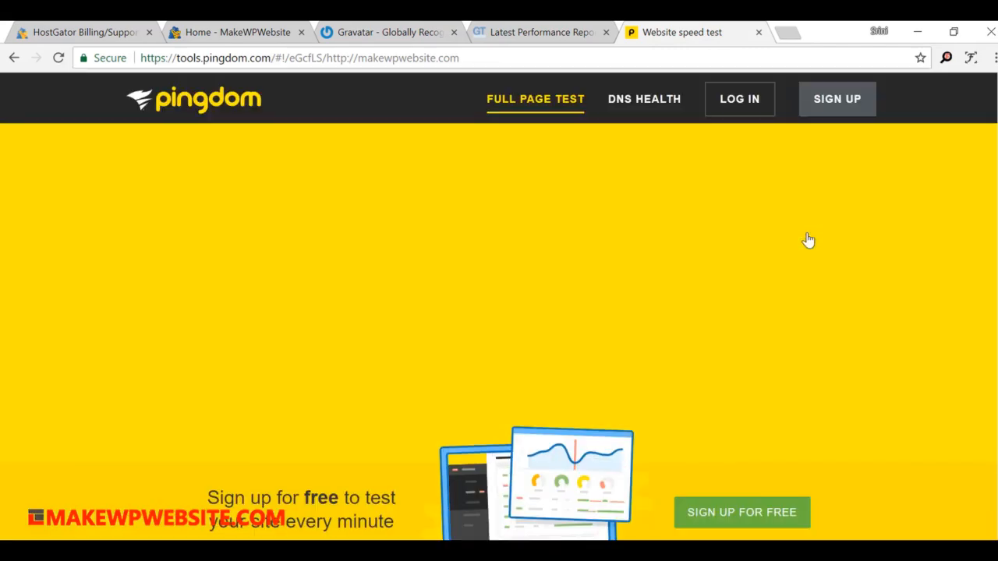
{"action": "left_click", "coordinate": [12, 61]}
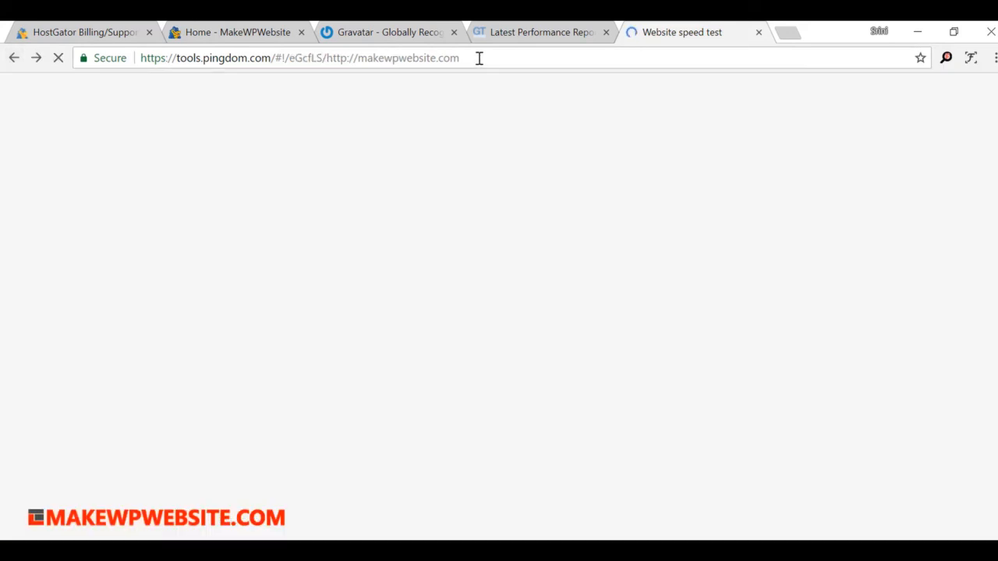
{"action": "left_click_drag", "start_coordinate": [480, 59], "coordinate": [282, 58]}
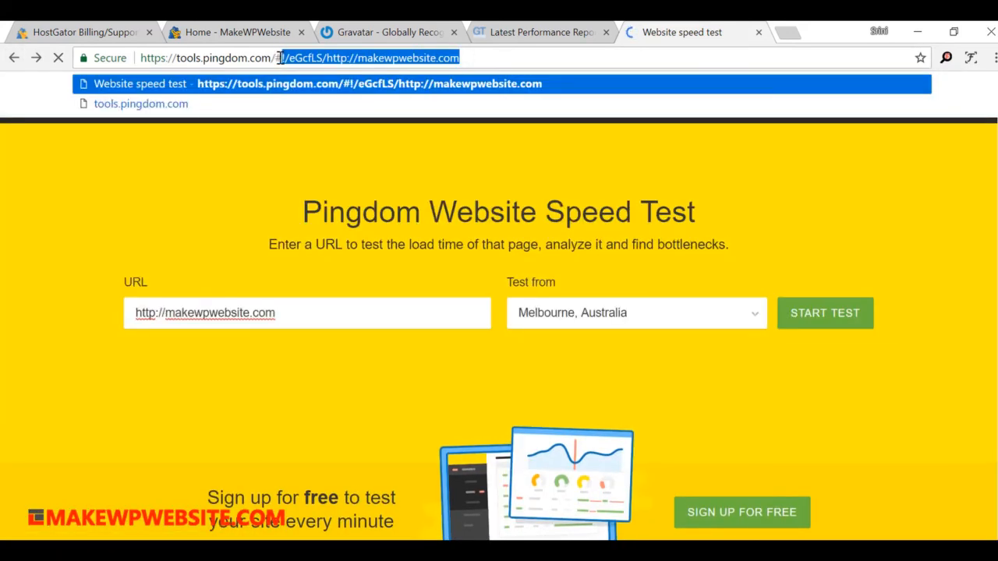
{"action": "left_click", "coordinate": [577, 317]}
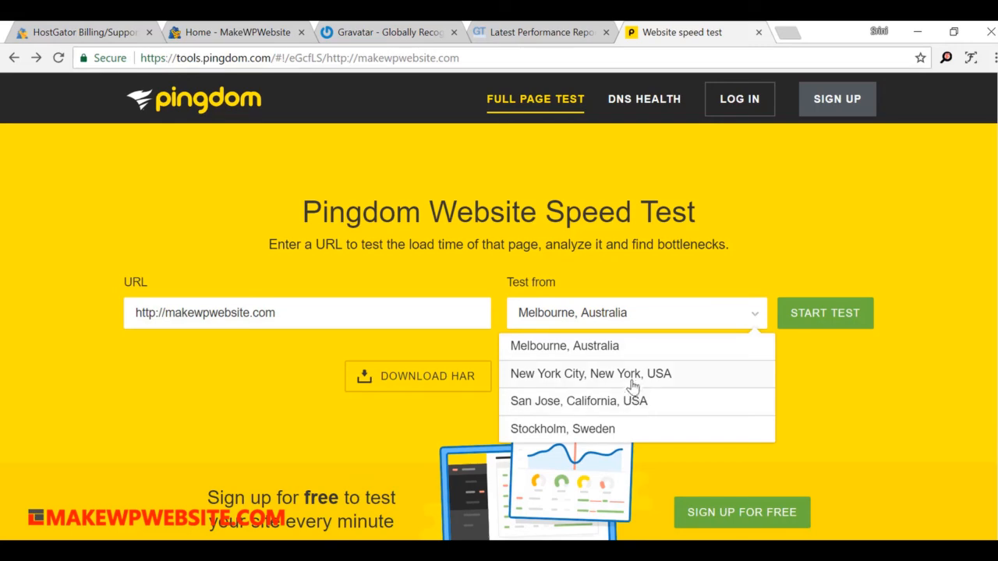
{"action": "left_click", "coordinate": [631, 378]}
{"action": "left_click", "coordinate": [836, 312]}
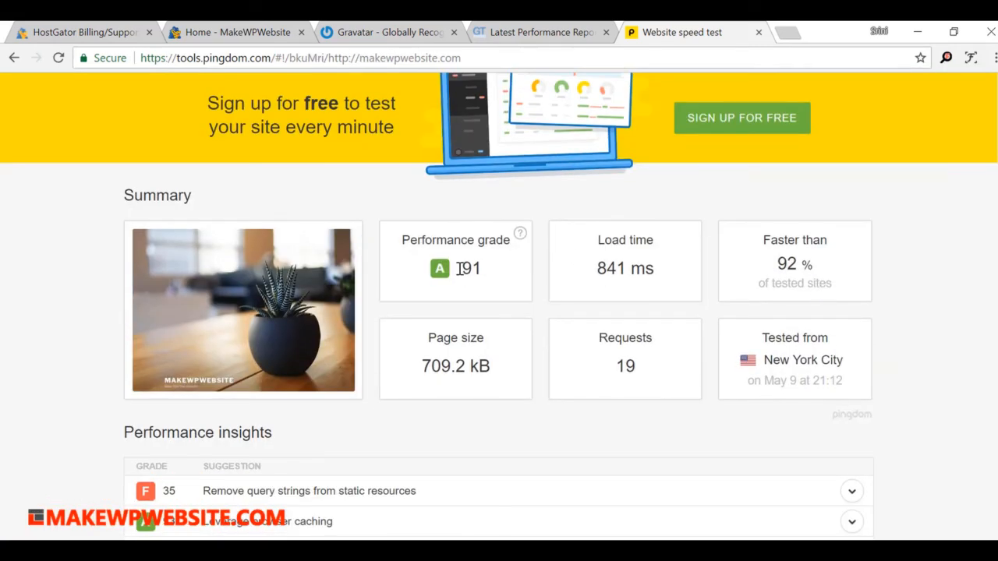
- Examine the New York City test's performance grade, highlighting its score, and read through the performance insights
{"action": "left_click_drag", "start_coordinate": [460, 268], "coordinate": [486, 272]}
{"action": "scroll", "coordinate": [486, 272], "scroll_direction": "up", "scroll_amount": 1}
{"action": "scroll", "coordinate": [486, 273], "scroll_direction": "down", "scroll_amount": 5}
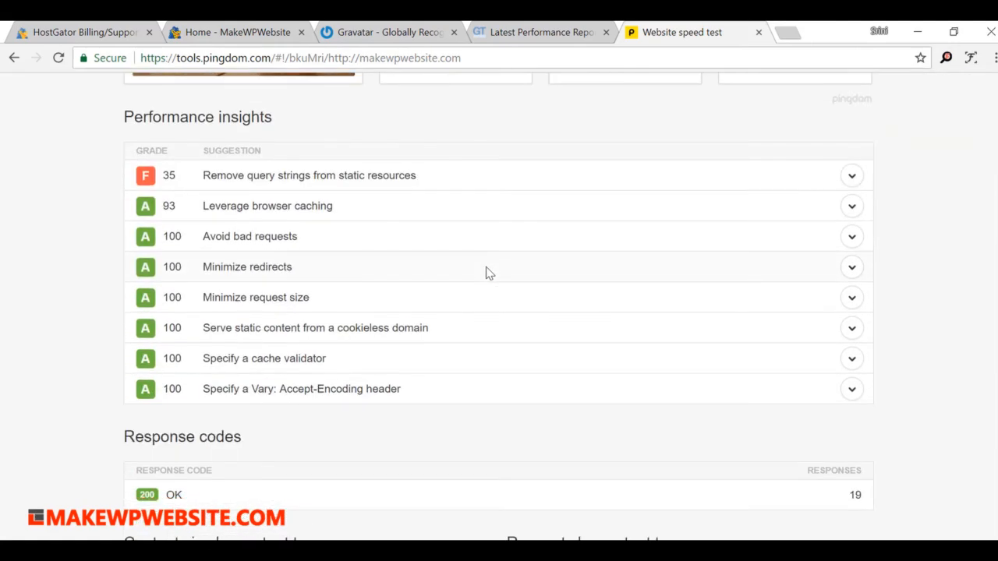
{"action": "scroll", "coordinate": [485, 272], "scroll_direction": "up", "scroll_amount": 4}
{"action": "left_click", "coordinate": [476, 275]}
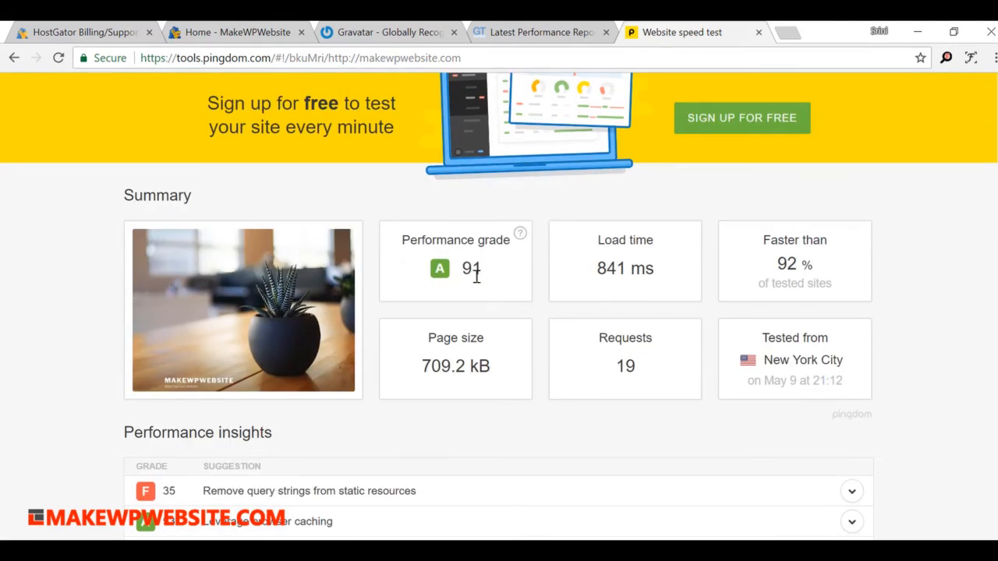
{"action": "left_click_drag", "start_coordinate": [468, 272], "coordinate": [494, 274]}
{"action": "left_click", "coordinate": [493, 275]}
{"action": "scroll", "coordinate": [493, 275], "scroll_direction": "down", "scroll_amount": 2}
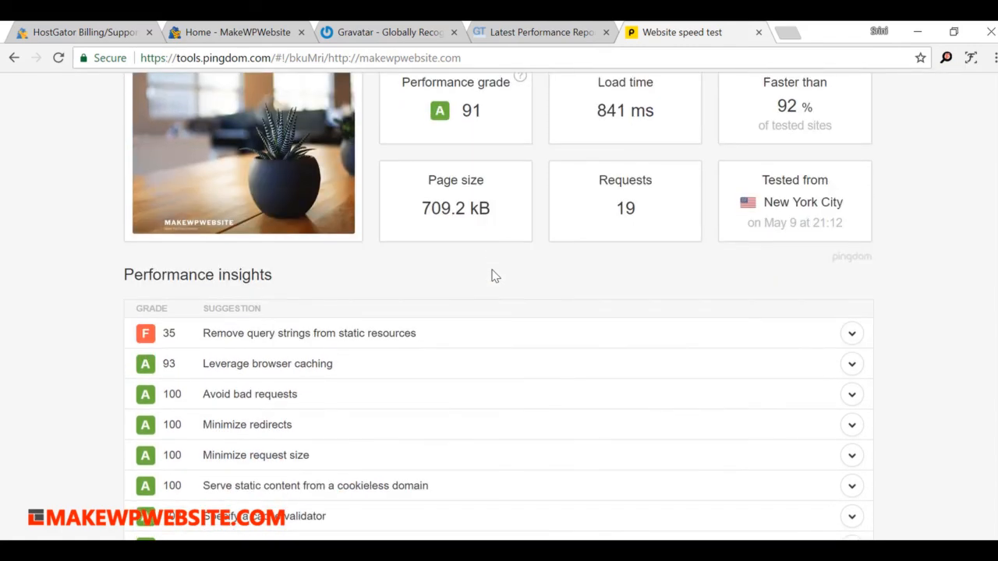
{"action": "scroll", "coordinate": [492, 275], "scroll_direction": "up", "scroll_amount": 2}
{"action": "double_click", "coordinate": [477, 270]}
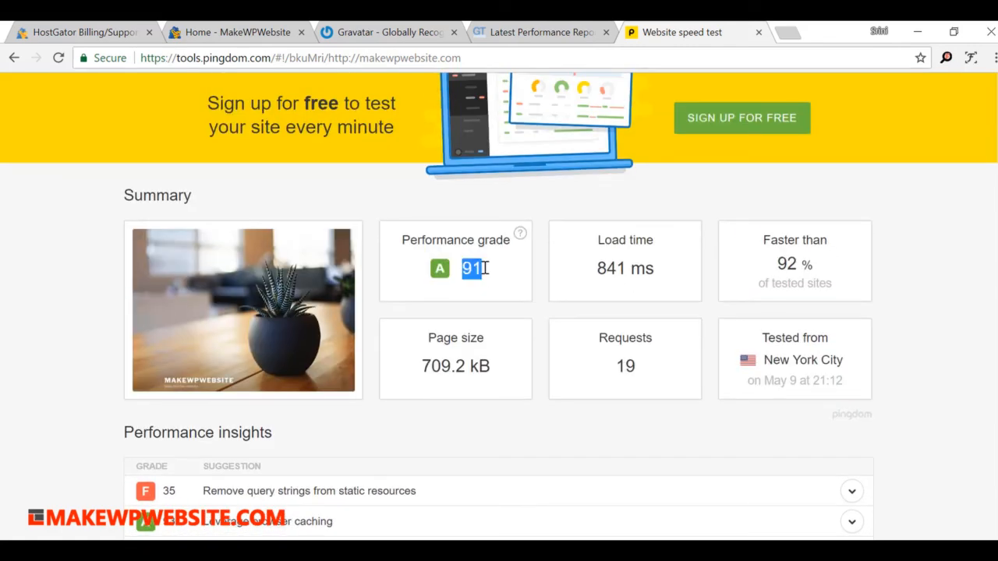
{"action": "left_click", "coordinate": [487, 272]}
{"action": "scroll", "coordinate": [483, 261], "scroll_direction": "down", "scroll_amount": 3}
{"action": "scroll", "coordinate": [476, 267], "scroll_direction": "up", "scroll_amount": 3}
{"action": "double_click", "coordinate": [483, 267]}
{"action": "left_click", "coordinate": [473, 268]}
- Compare the GTmetrix report with the Pingdom summary, highlighting the share of tested sites that the site is faster than
{"action": "left_click", "coordinate": [556, 39]}
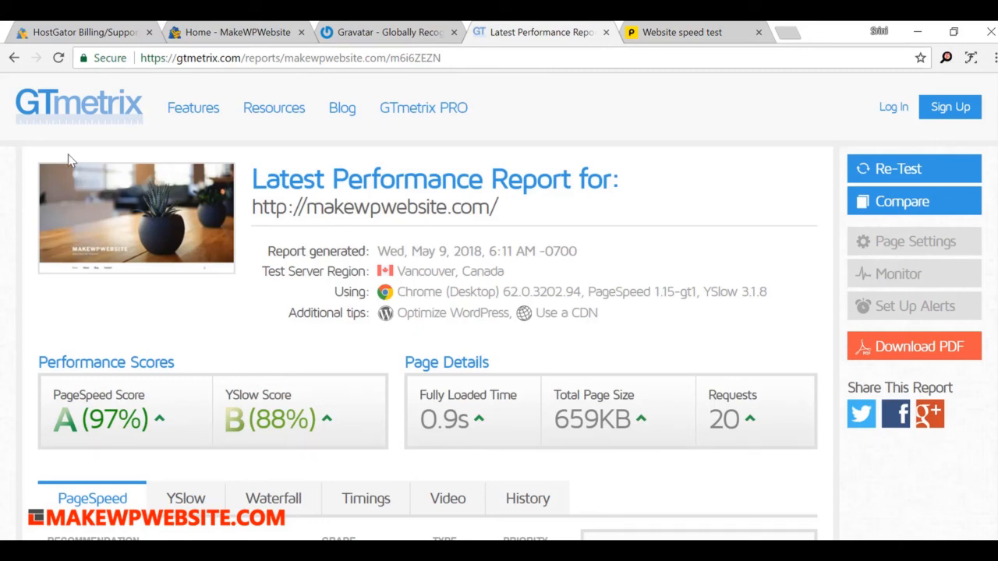
{"action": "left_click", "coordinate": [690, 34]}
{"action": "left_click_drag", "start_coordinate": [778, 262], "coordinate": [840, 287]}
{"action": "left_click", "coordinate": [840, 287]}
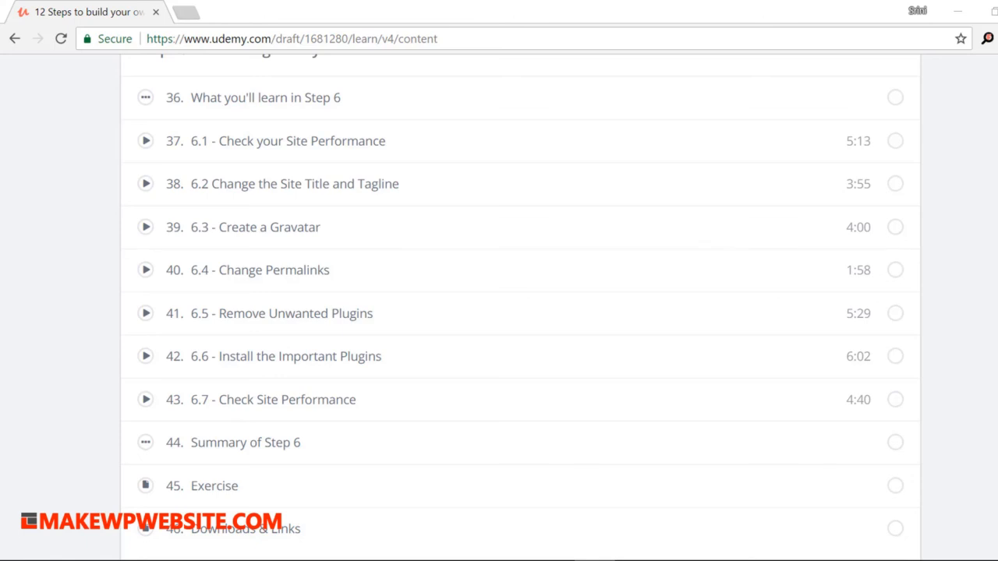
- Look through the Step 6 lessons and downloads in the Udemy course content, continuing to the sections that follow
{"action": "scroll", "coordinate": [928, 329], "scroll_direction": "down", "scroll_amount": 3}
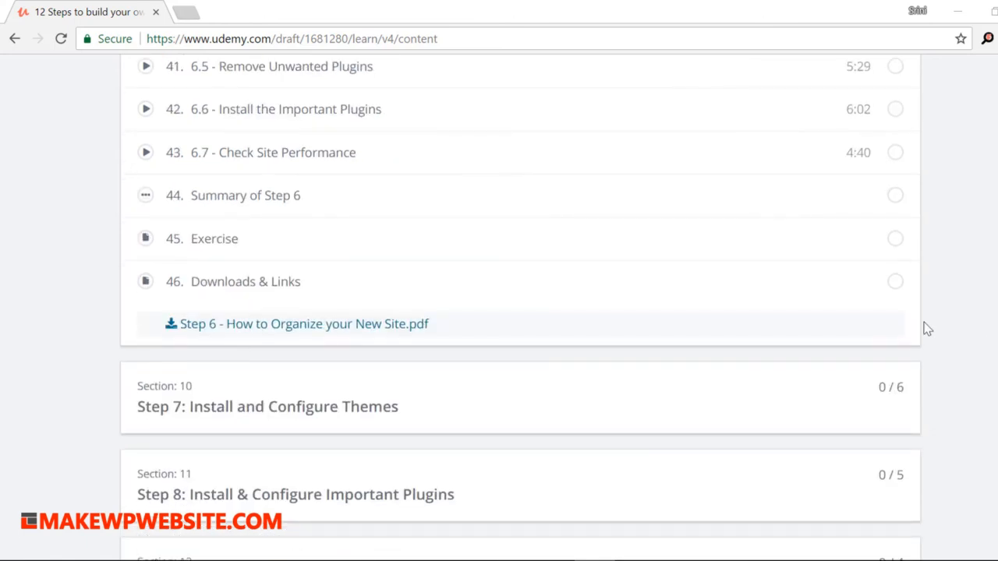